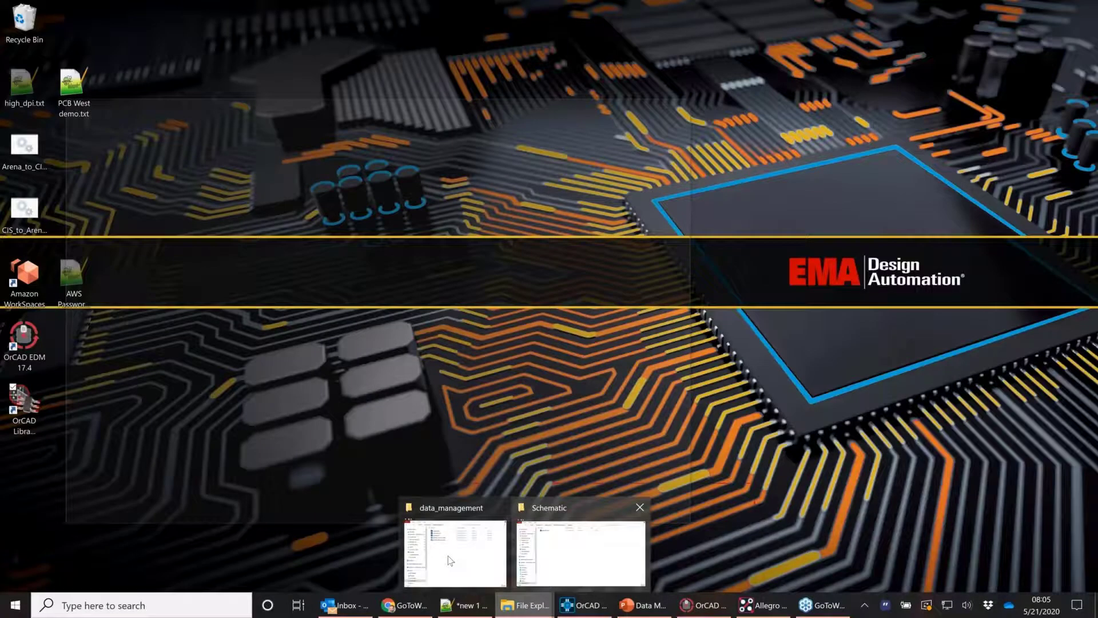
Bring the data_management folder into view and select DESIGN_CIP_rev1.DSN, then DESIGN_CIP_rev2.DSN
click(455, 552)
drag(560, 108, 870, 89)
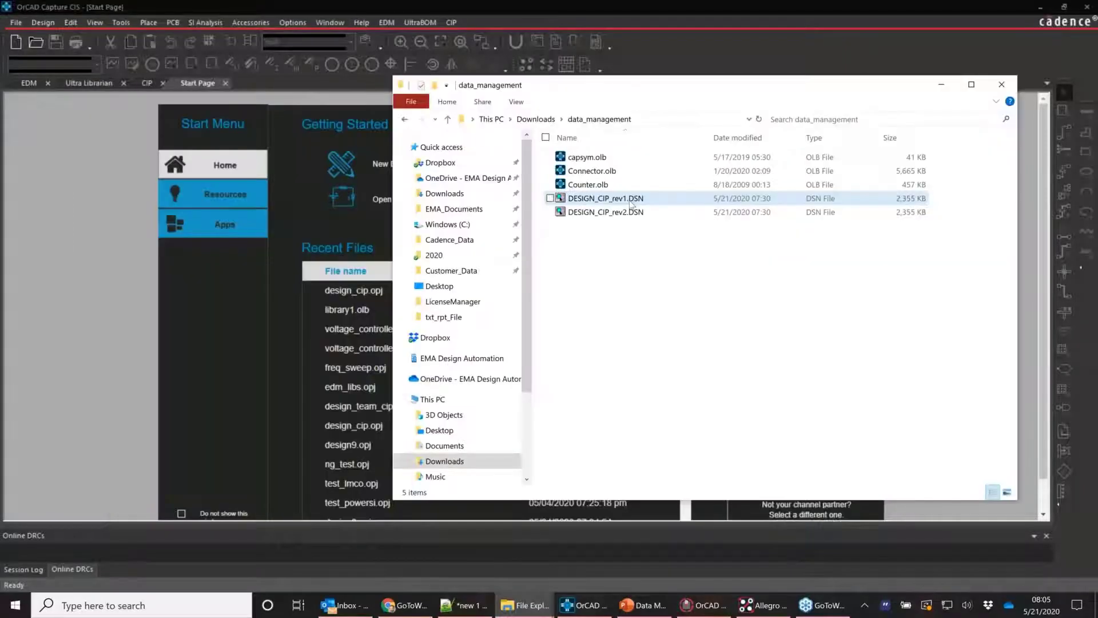
click(629, 201)
click(613, 214)
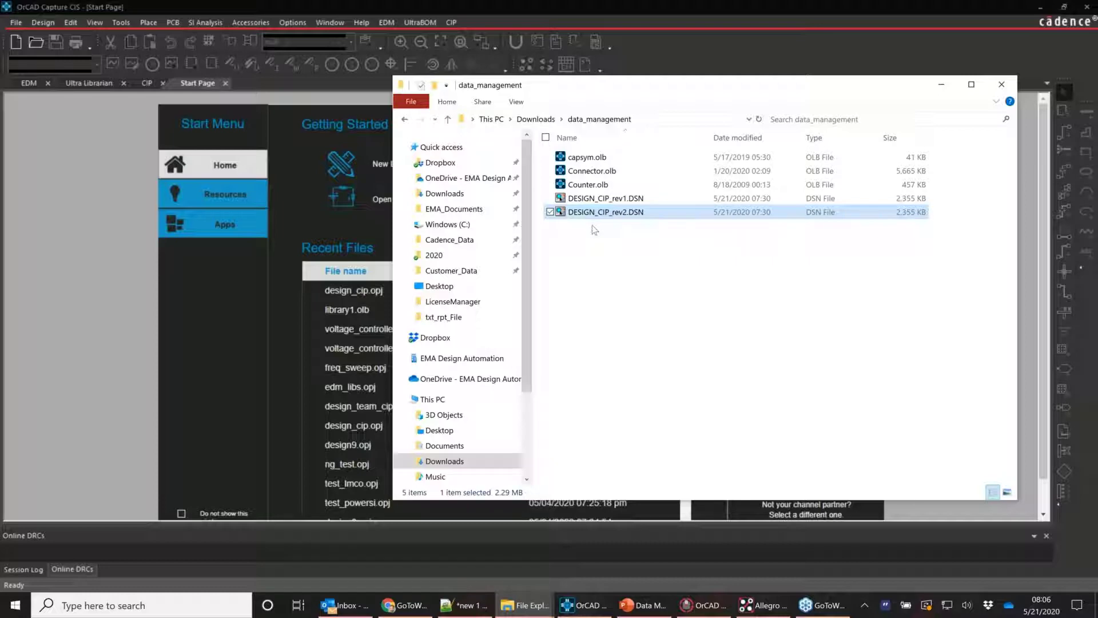
click(595, 236)
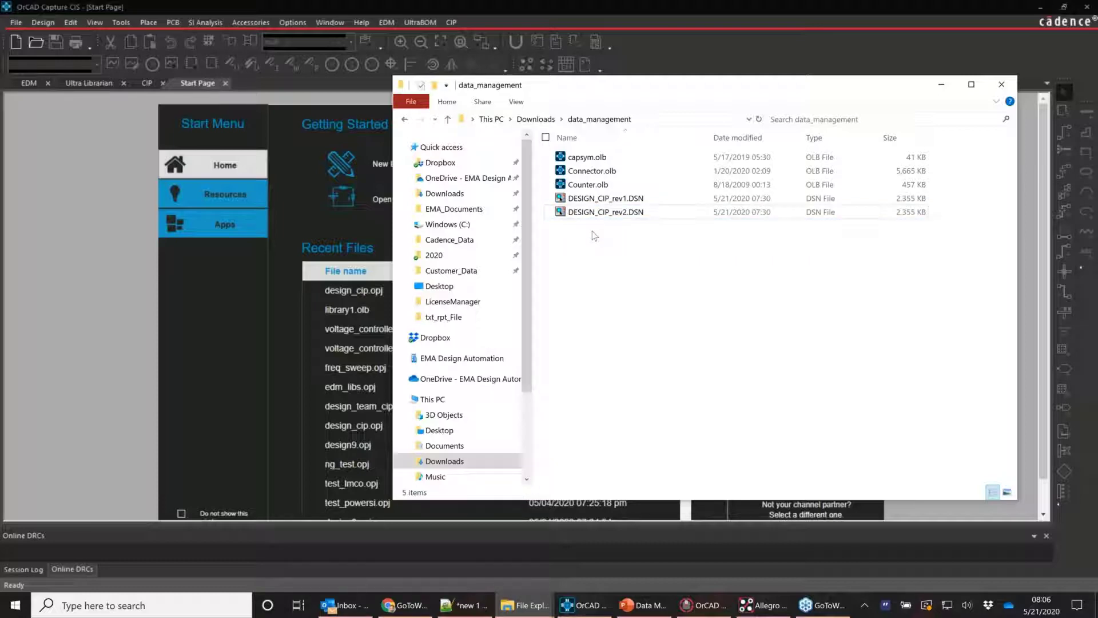
click(597, 184)
click(608, 159)
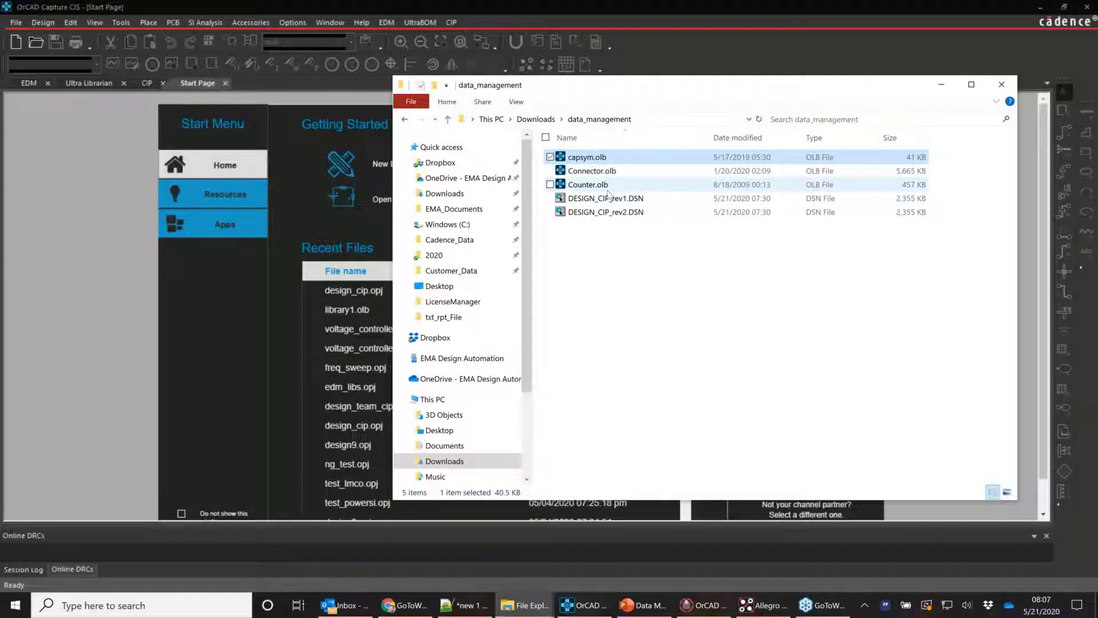
click(600, 211)
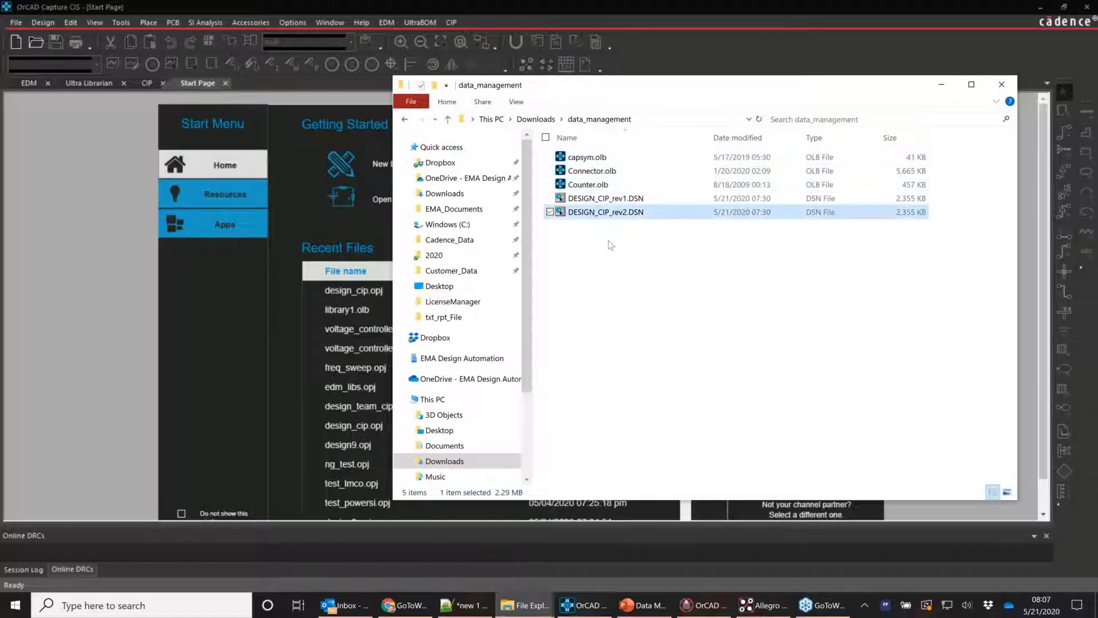
Open DESIGN_CIP_rev2.DSN as a project and paste a copy of U4 as U5
double_click(595, 215)
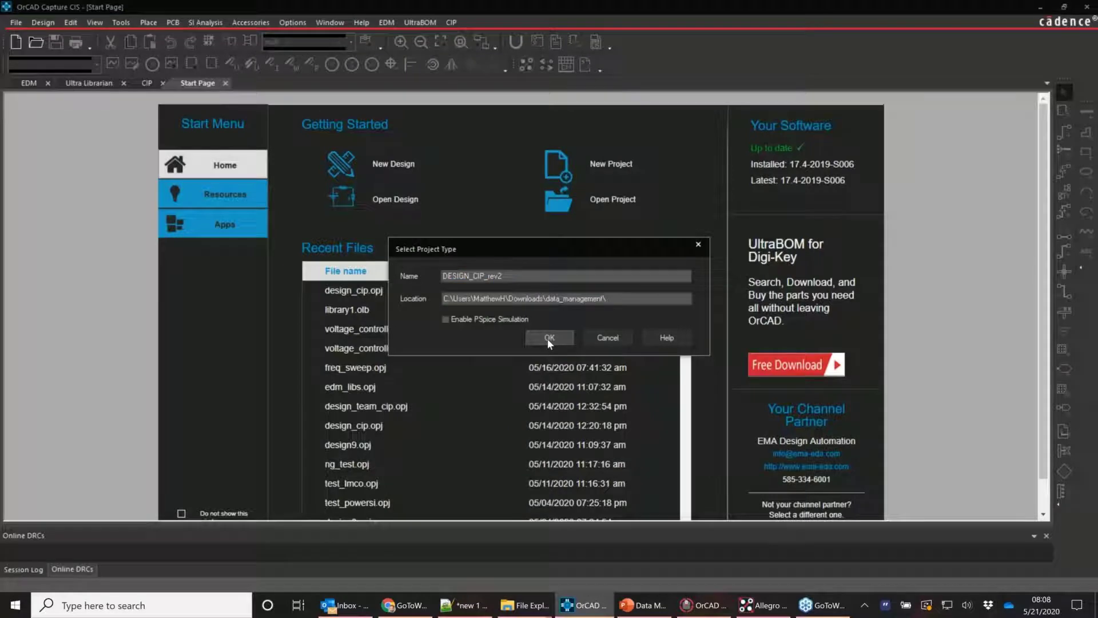
click(548, 338)
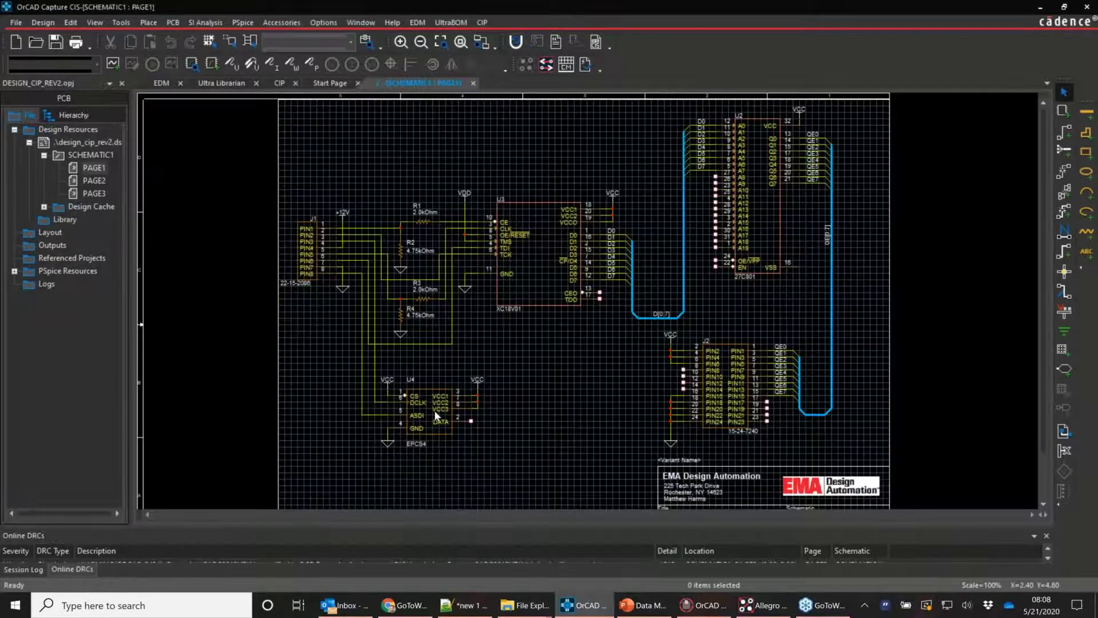
click(434, 410)
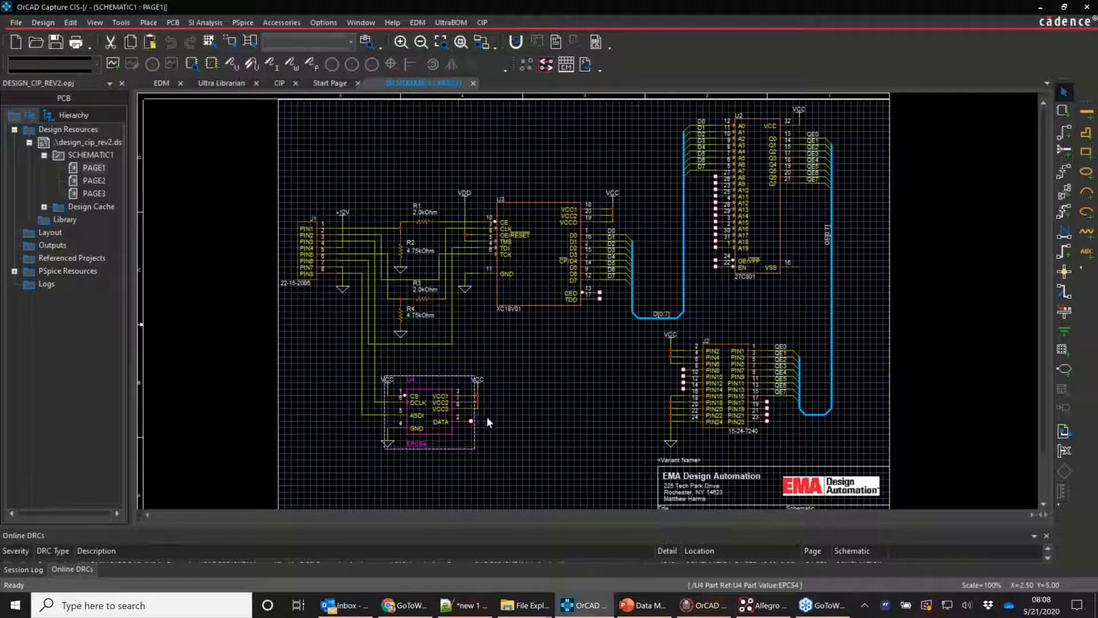
key(ctrl+v)
click(514, 357)
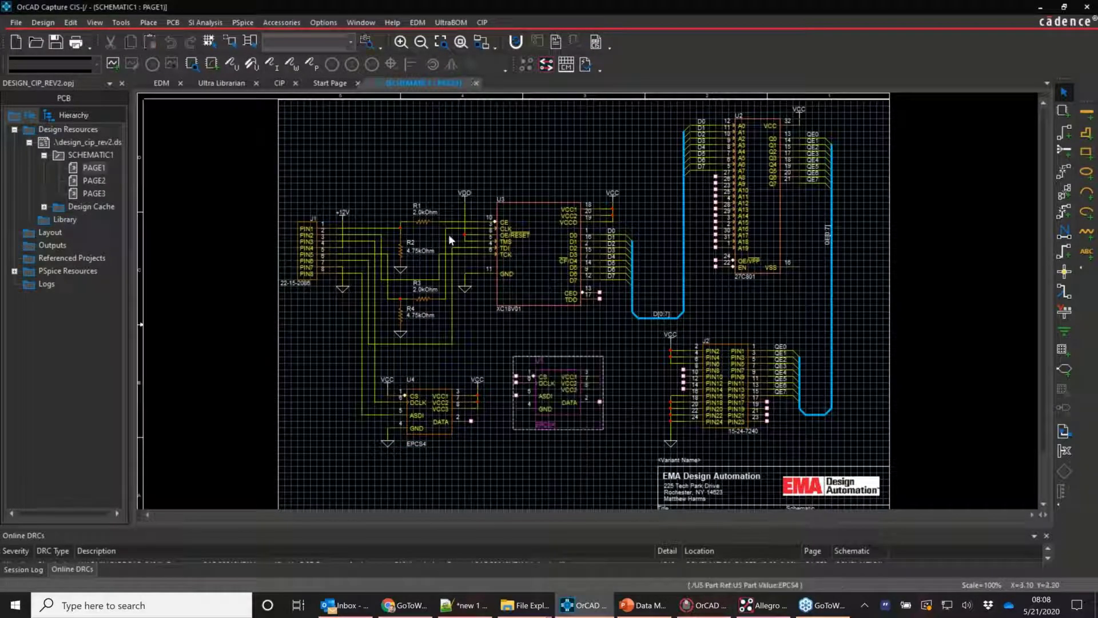
Copy resistor R1 and place the 2.0kOhm copy above U3 as R5
click(423, 221)
key(ctrl+c)
key(ctrl+v)
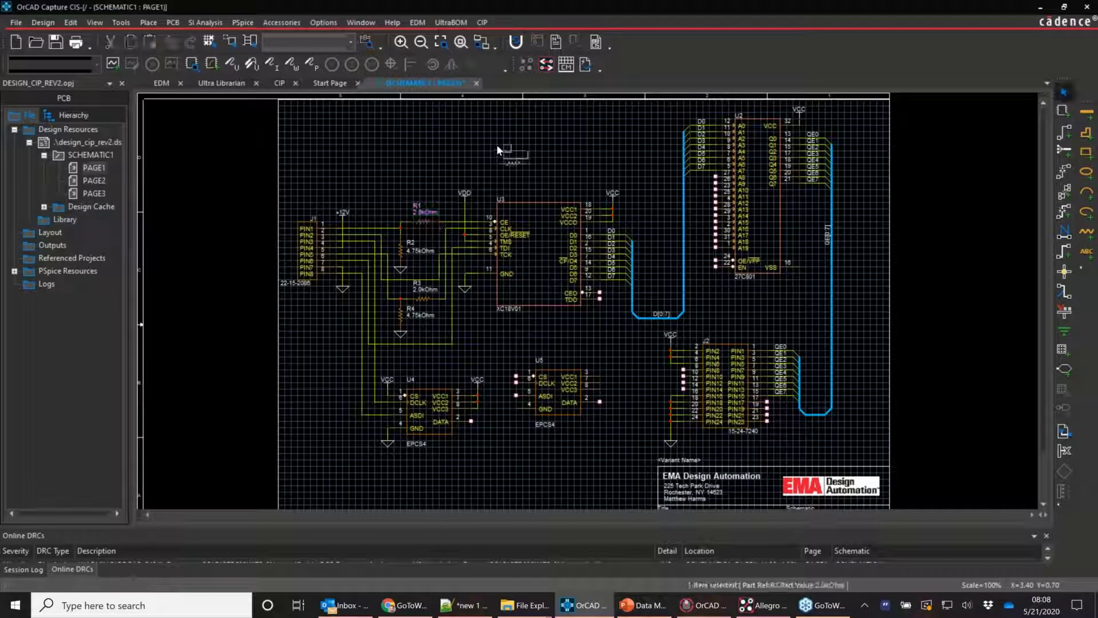
click(497, 144)
click(452, 131)
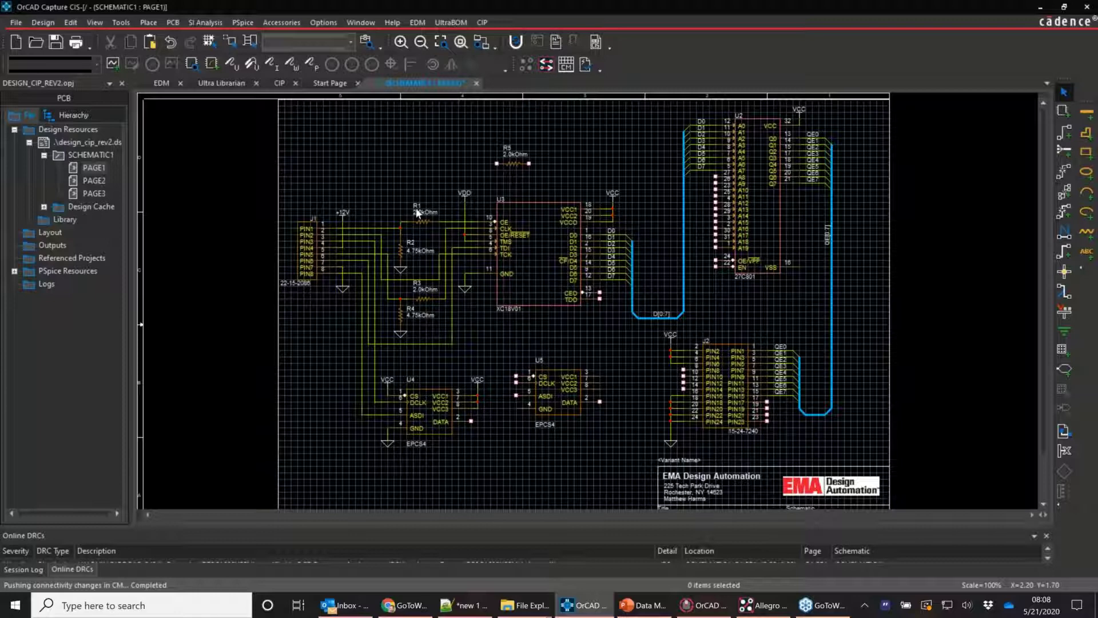
Change resistor R1's reference label on PAGE1 to R1000
ctrl+scroll(592, 301, up, 2)
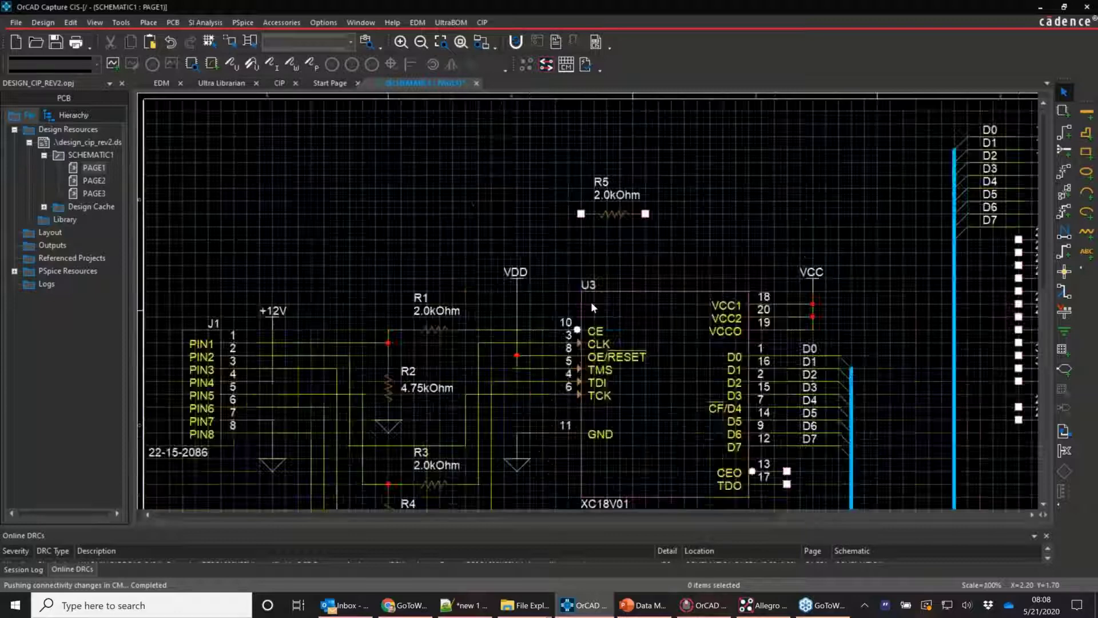
click(593, 294)
double_click(593, 294)
text(R1000)
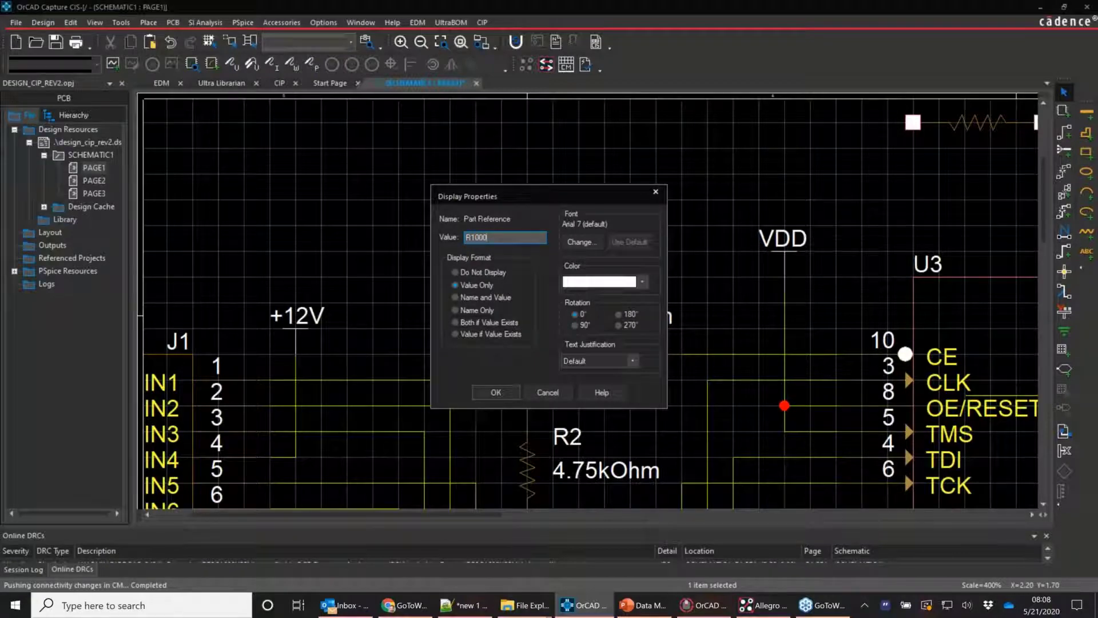
key(Return)
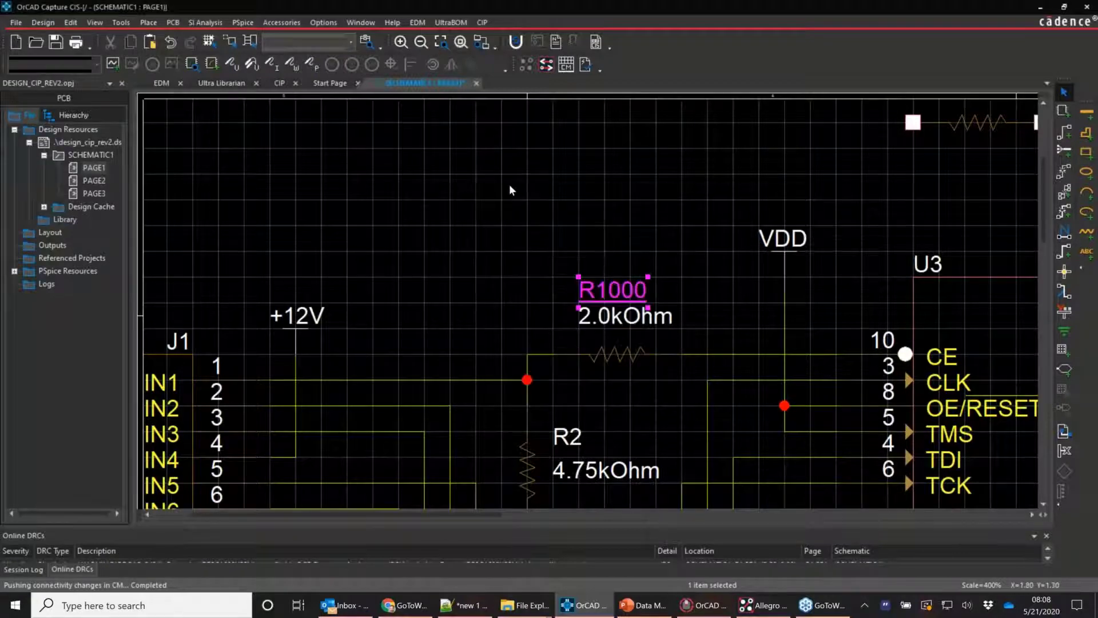
click(501, 220)
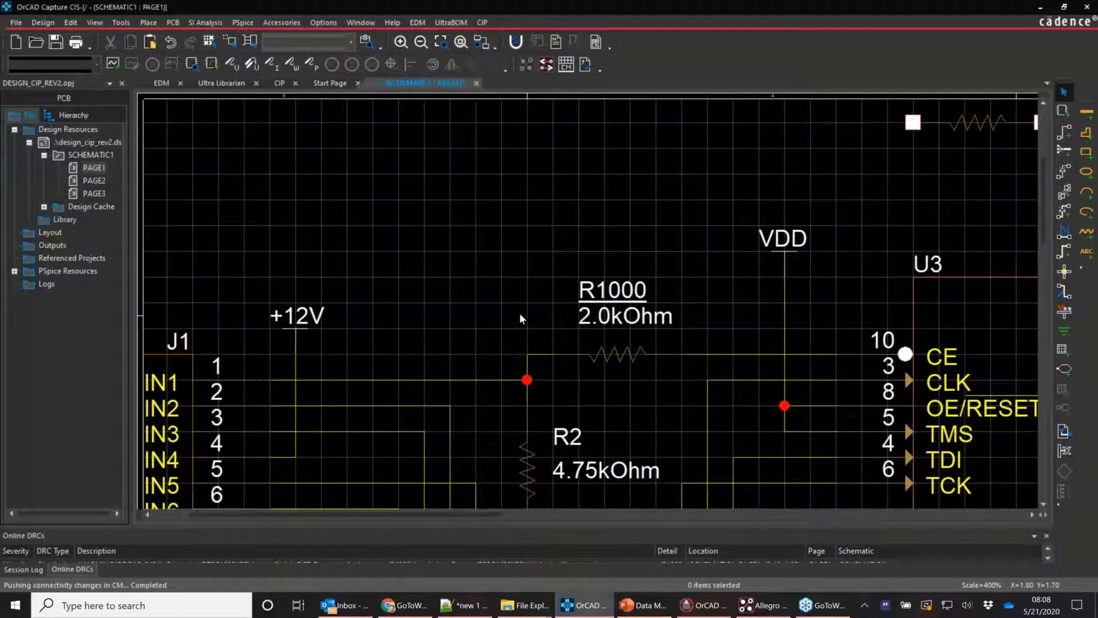
key(c)
key(c)
key(c)
key(c)
key(c)
key(c)
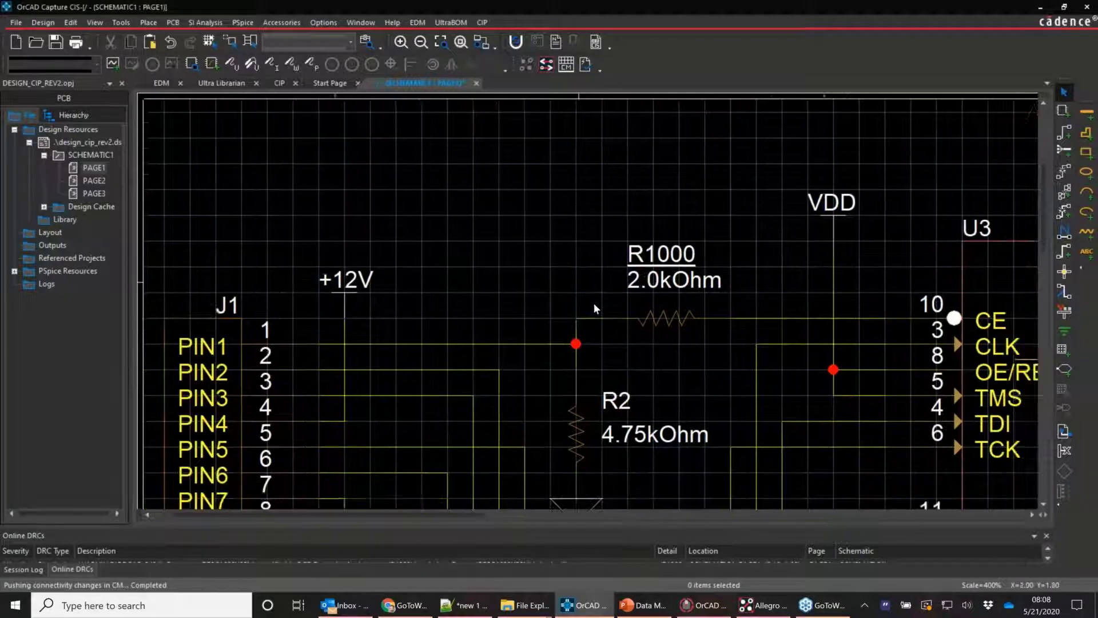
key(c)
key(c)
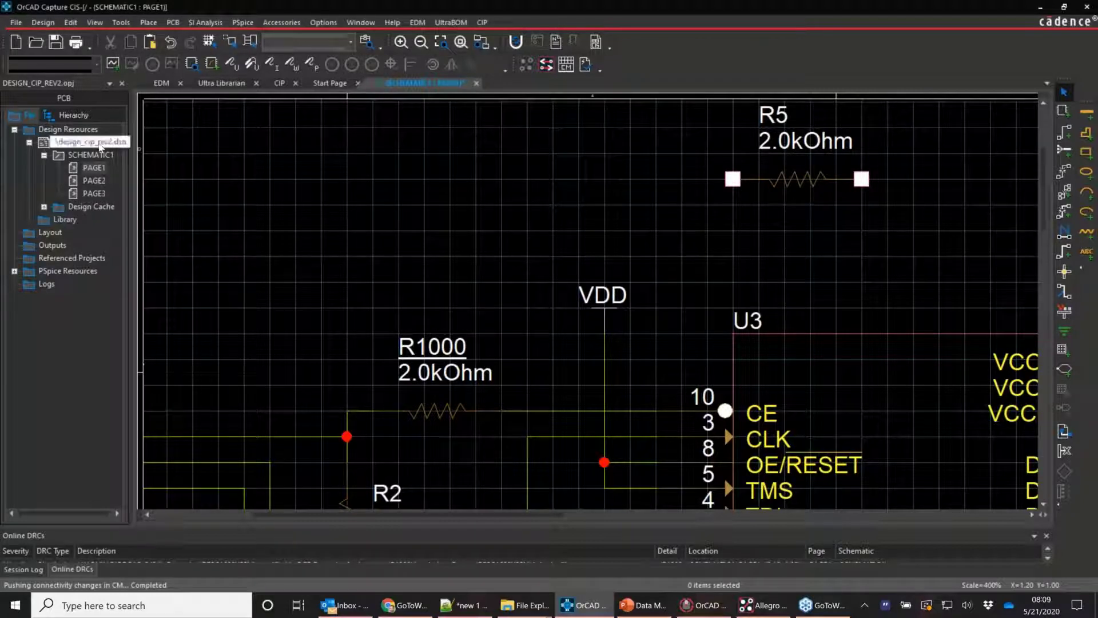
Open the Annotate dialog for the rev2 design and cancel it without changes
click(100, 145)
click(122, 22)
click(134, 38)
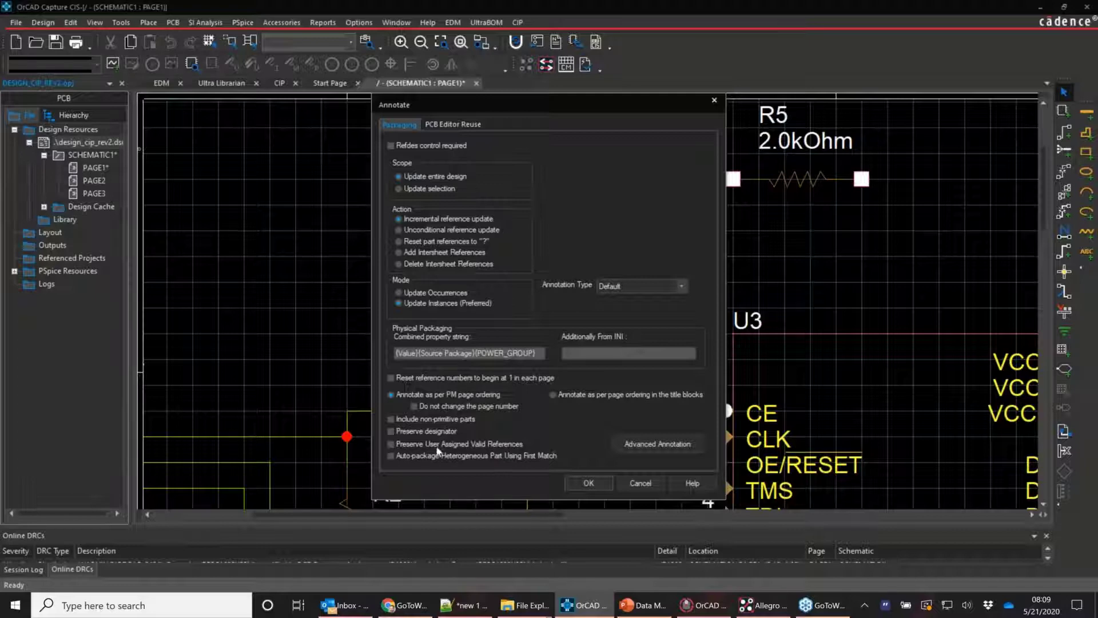
click(640, 483)
Save the edited rev2 design and switch to the data_management folder
click(386, 292)
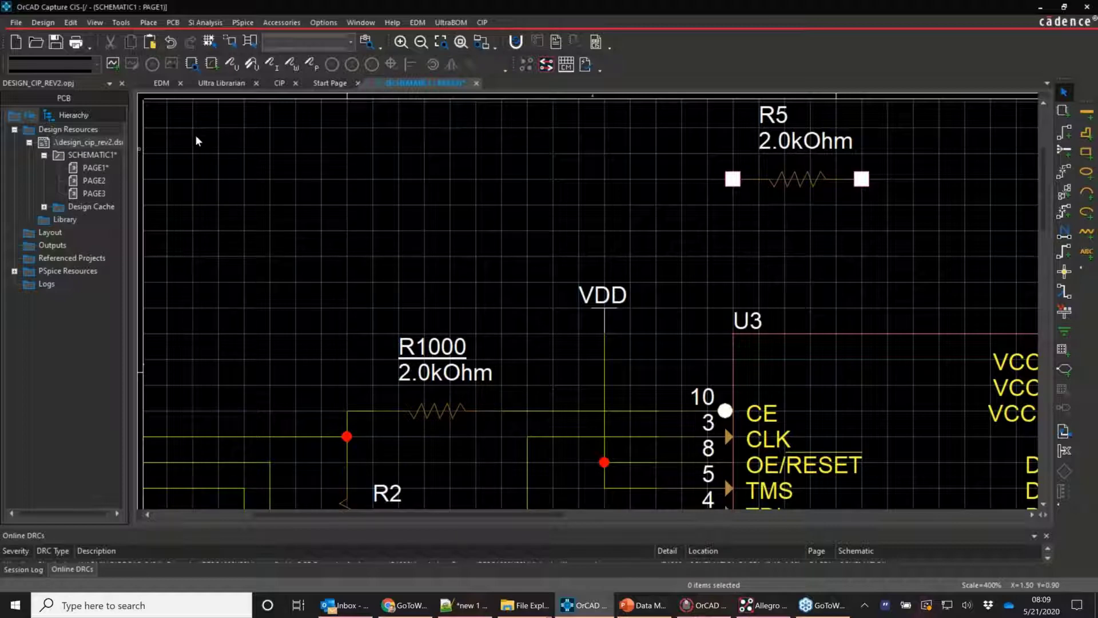
click(55, 42)
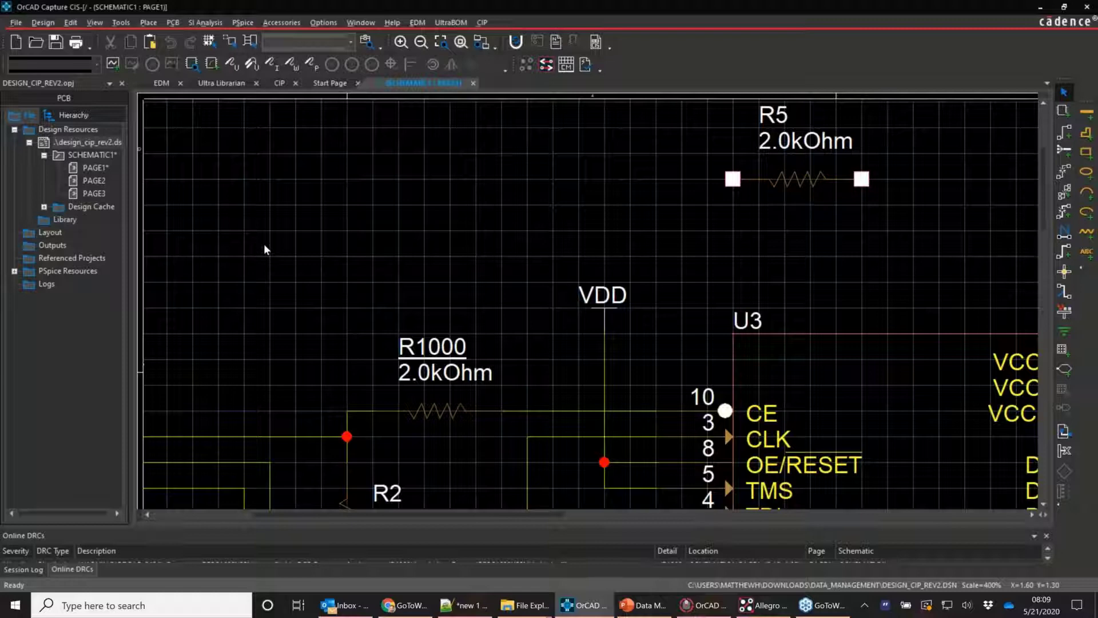
key(alt+Tab)
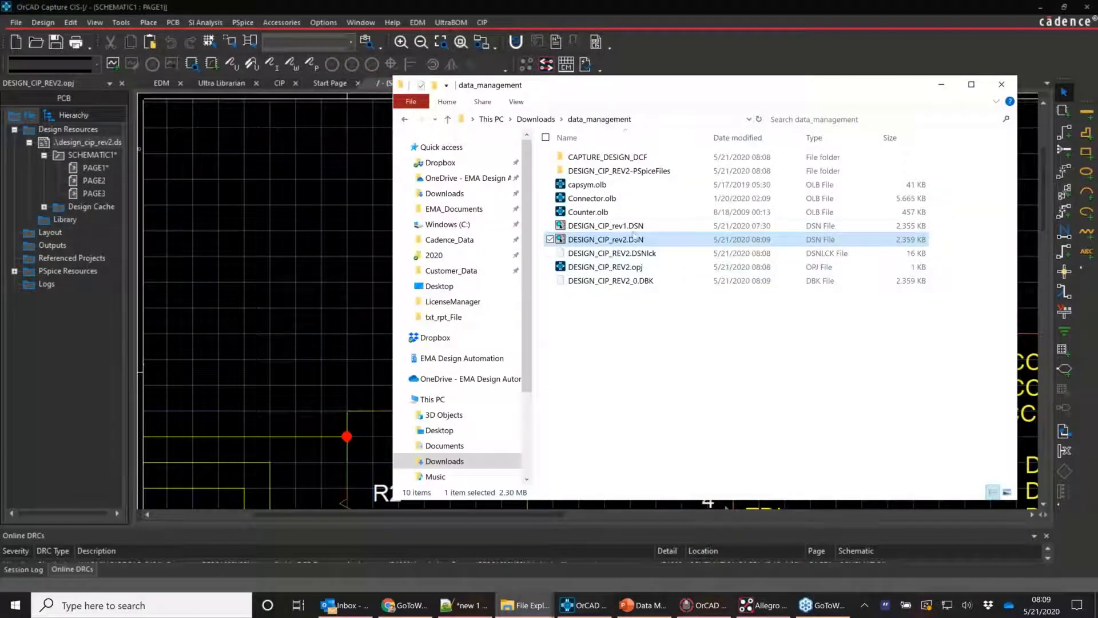
Add DESIGN_CIP_rev1.DSN to the selection, then return to OrCAD's design_cip_rev2.dsn
ctrl+click(629, 226)
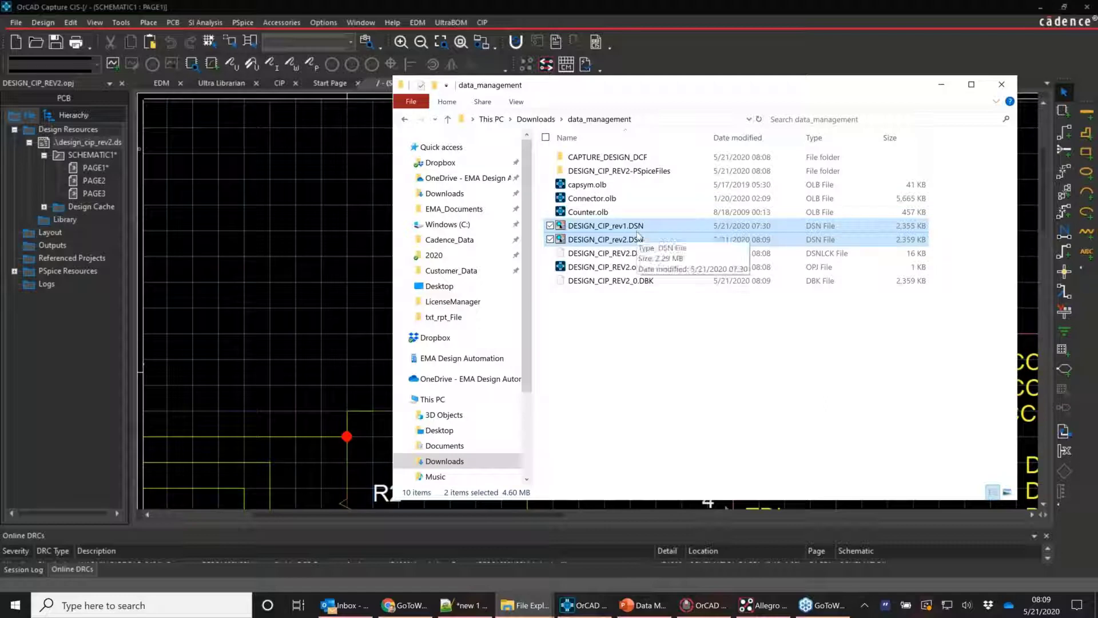
click(291, 250)
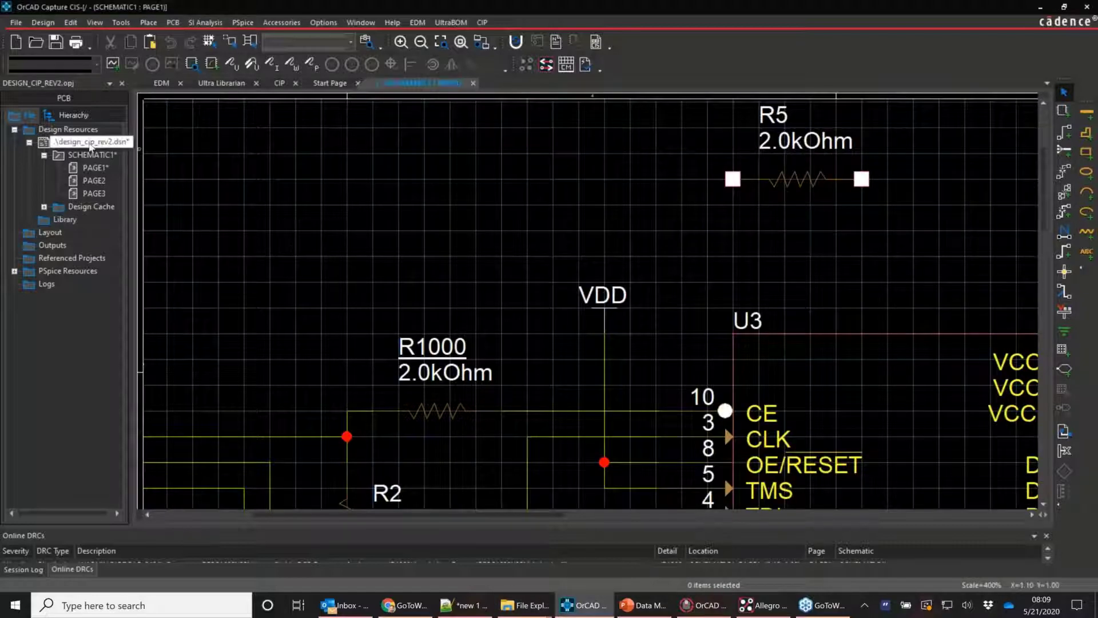
click(90, 147)
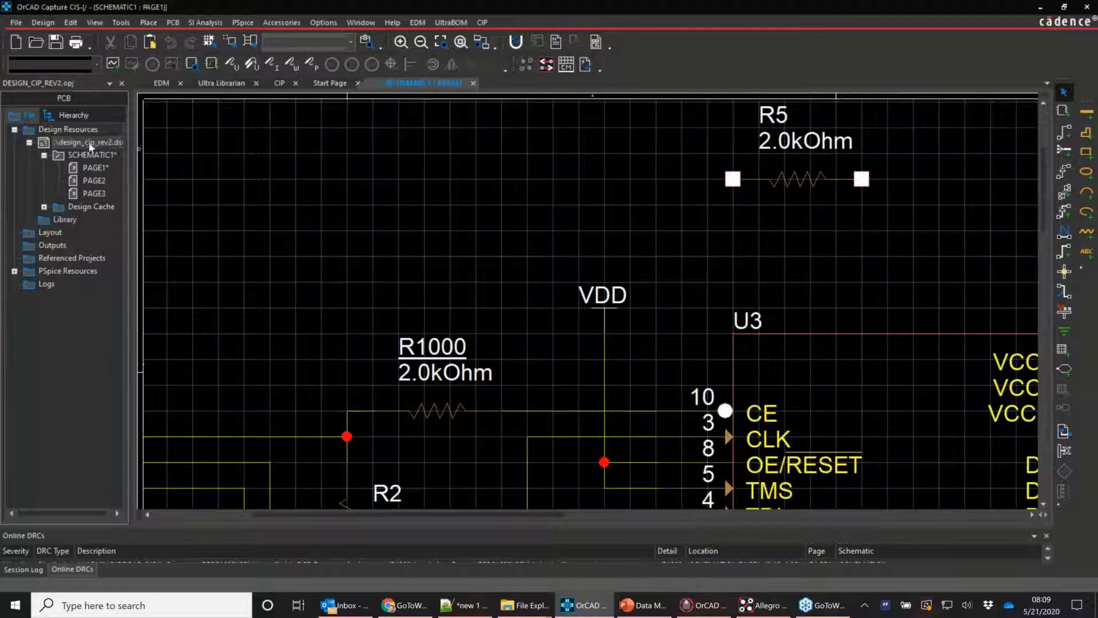
Compare design_cip_rev2 against DESIGN_CIP_rev1.DSN and open the detailed logical differences report
click(120, 23)
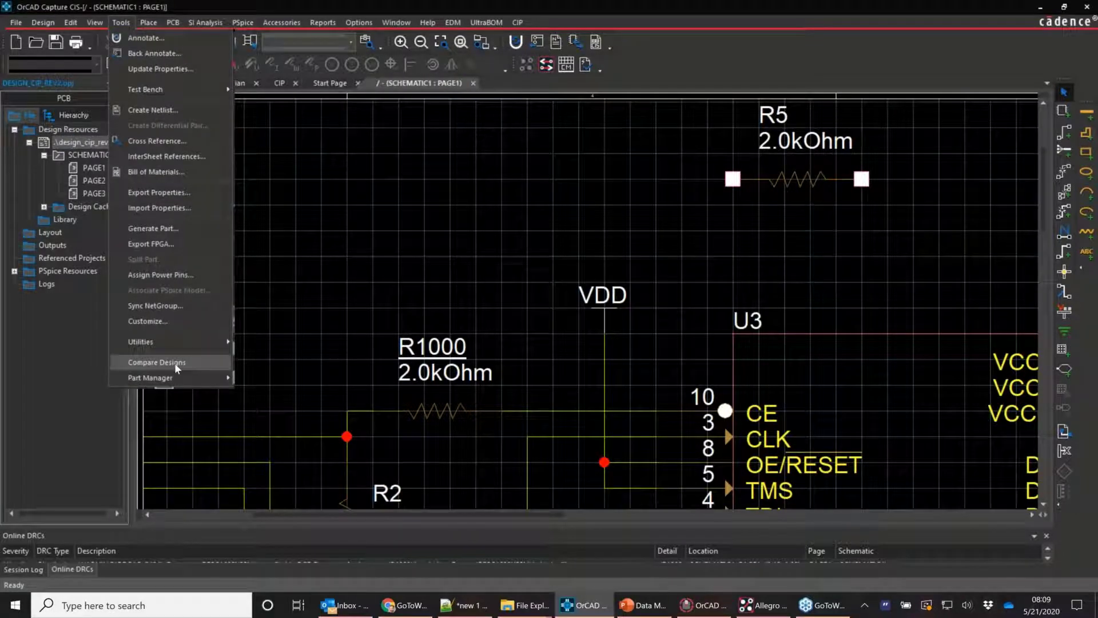
click(157, 362)
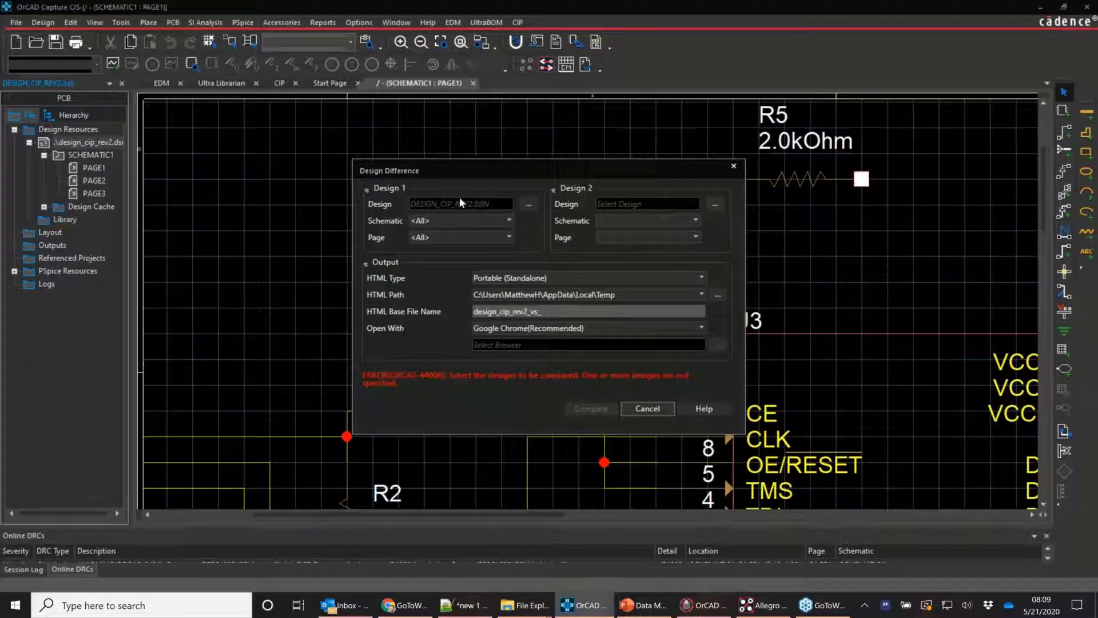
click(715, 205)
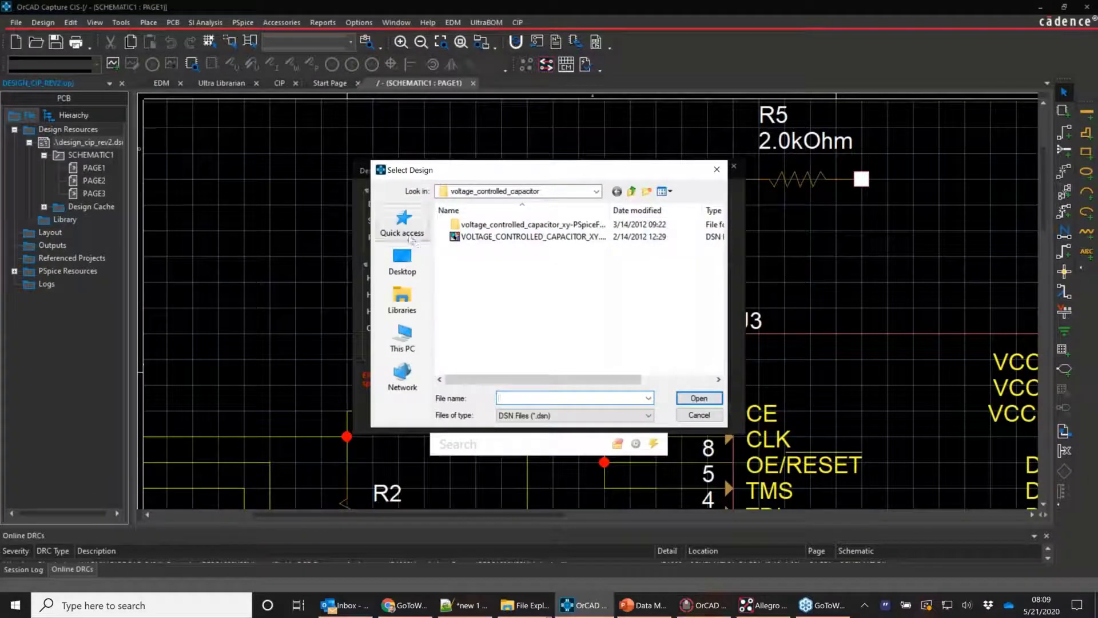
click(519, 614)
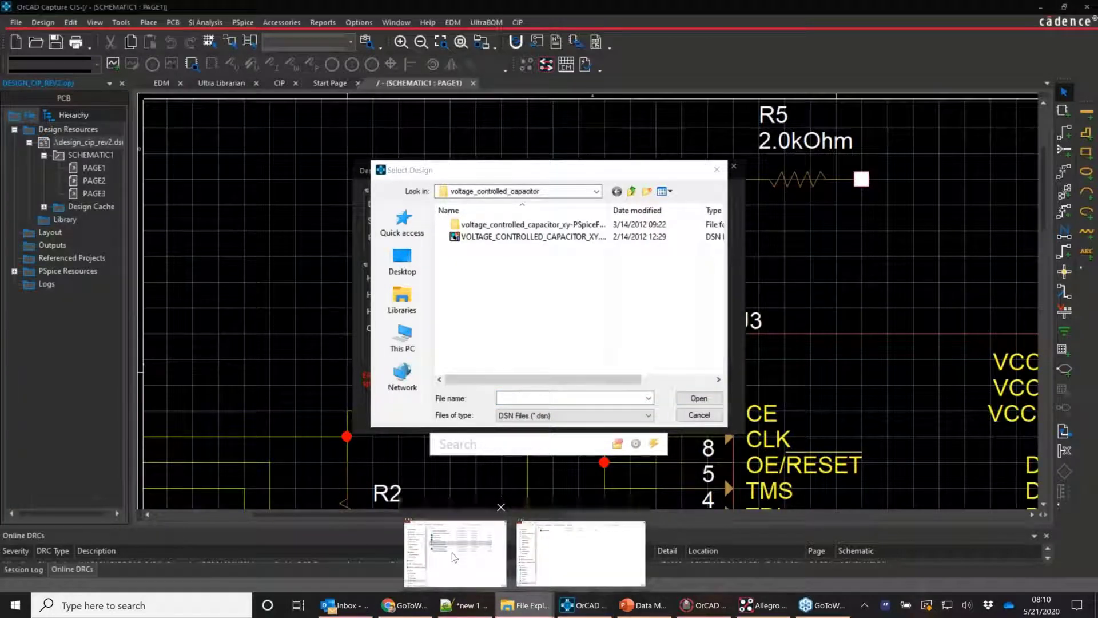
click(451, 552)
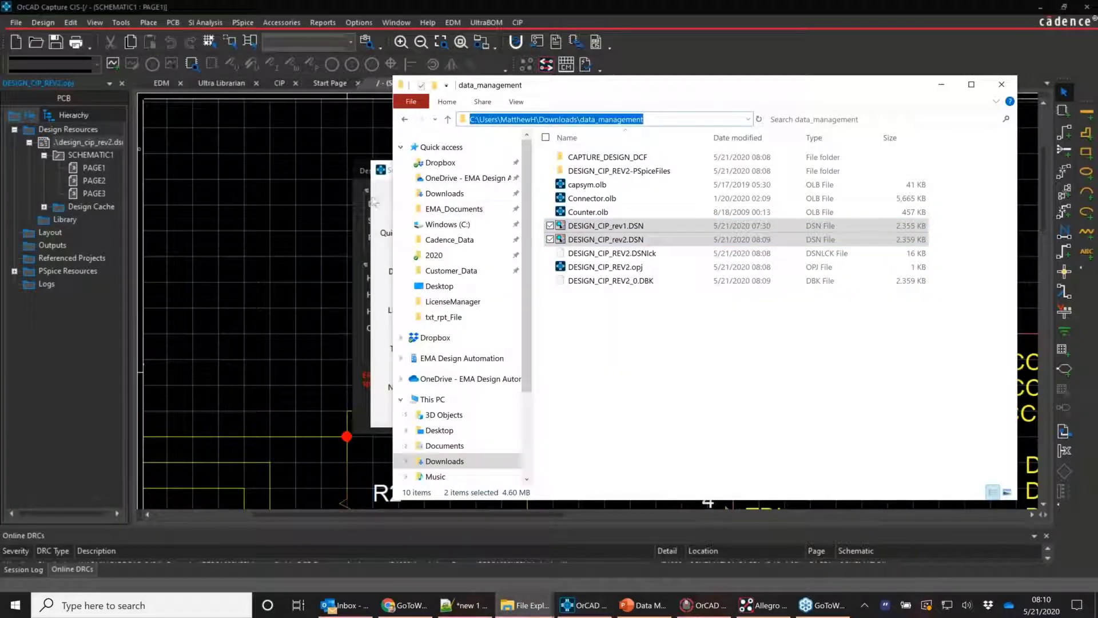
click(372, 199)
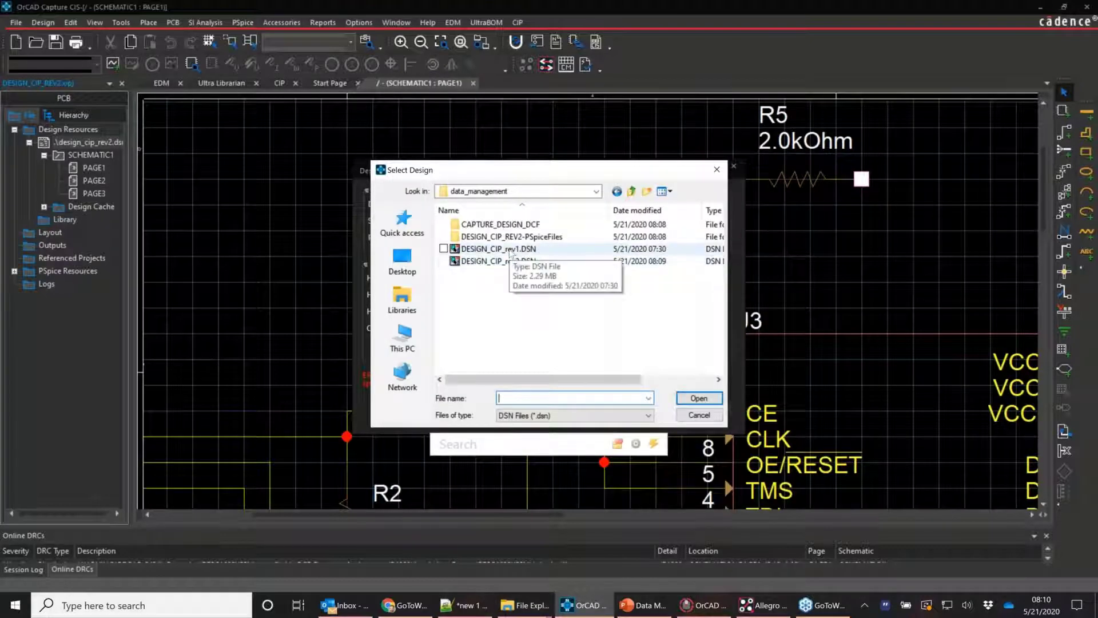
double_click(509, 250)
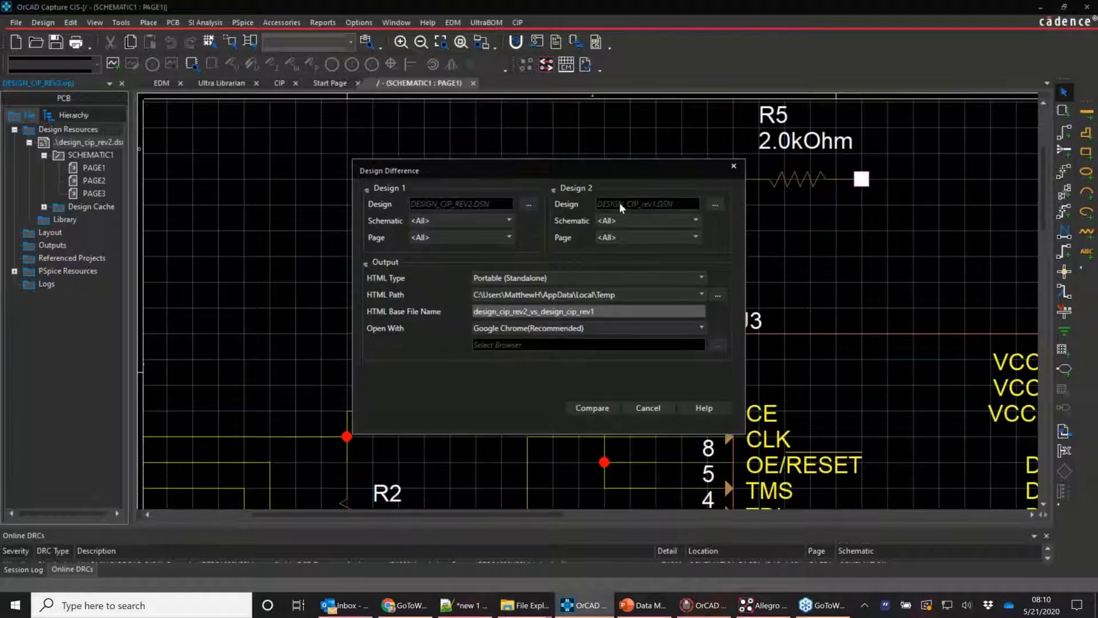
click(589, 416)
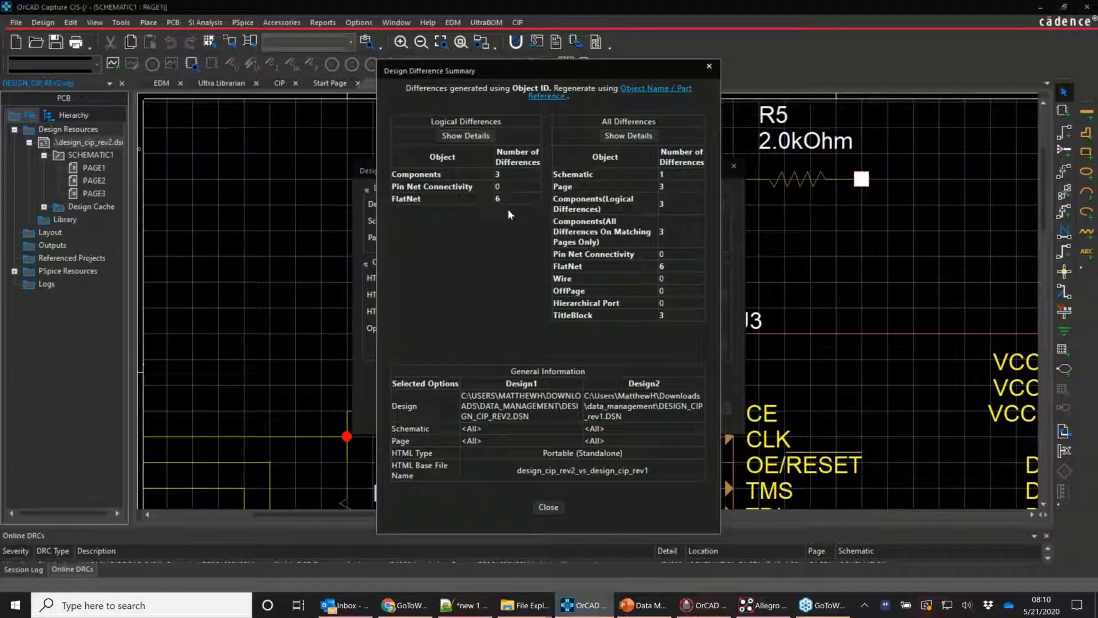
click(484, 140)
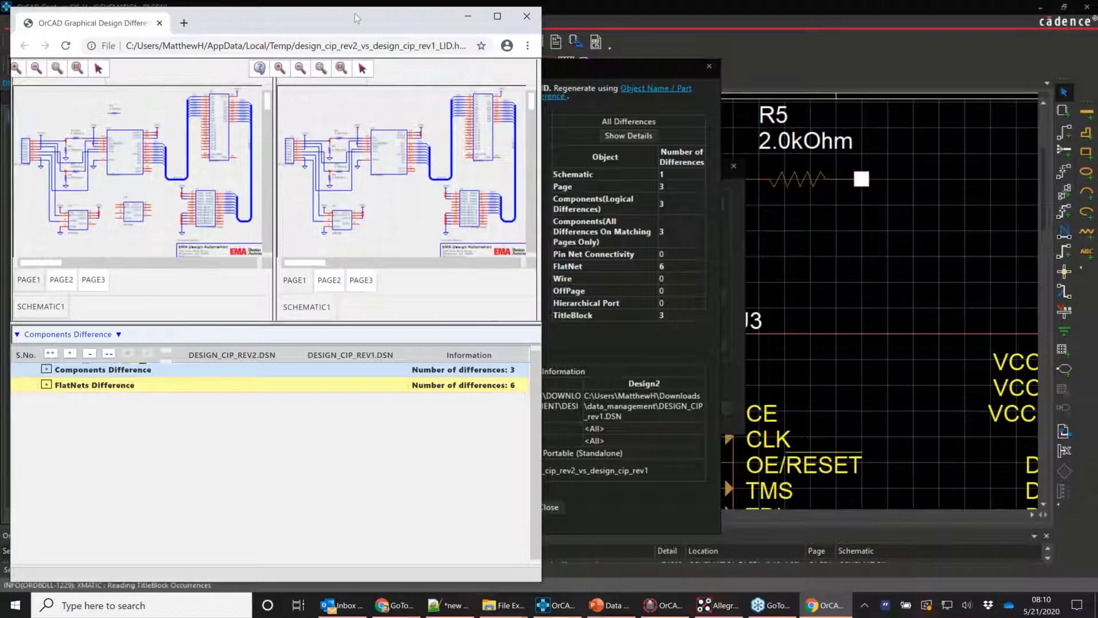
Maximize the report, expand Components Difference, and zoom to added parts U5 and R5
double_click(354, 12)
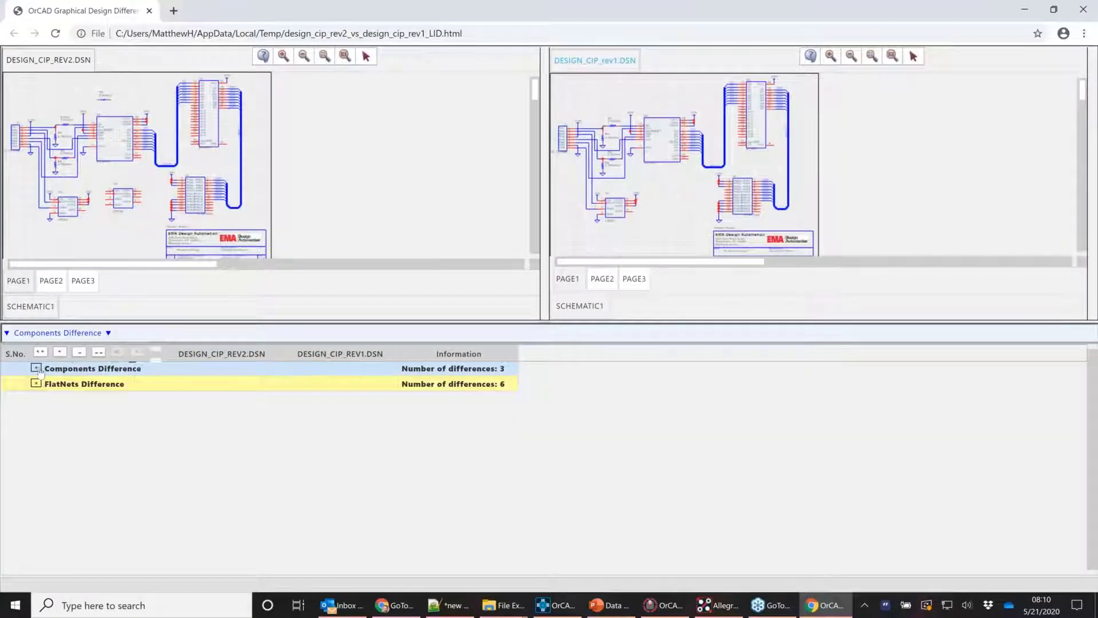
click(36, 368)
click(77, 387)
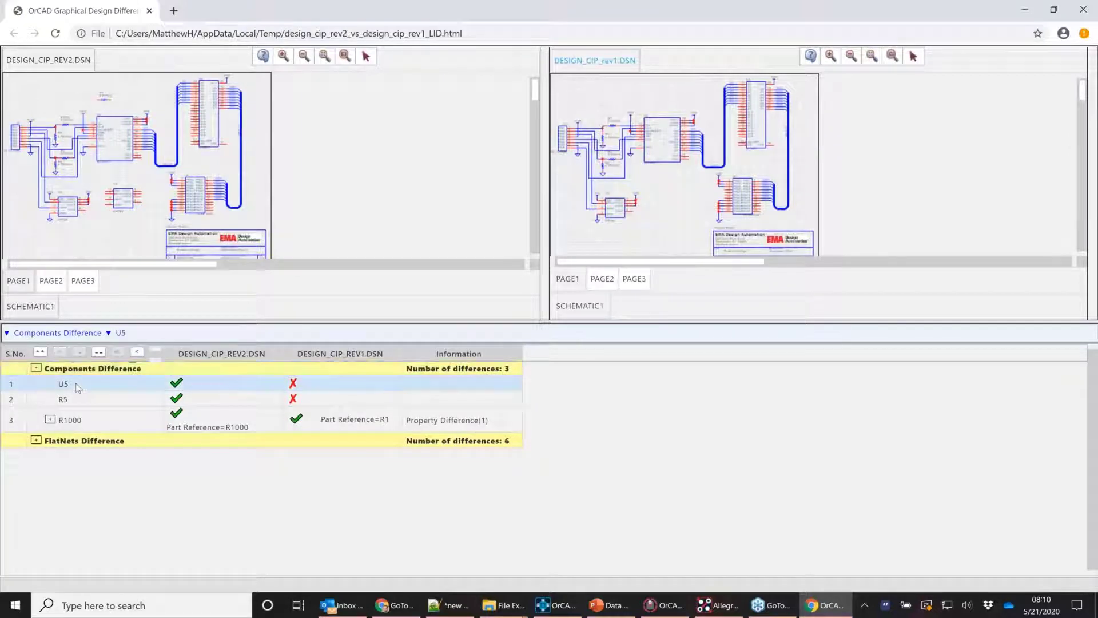
double_click(77, 387)
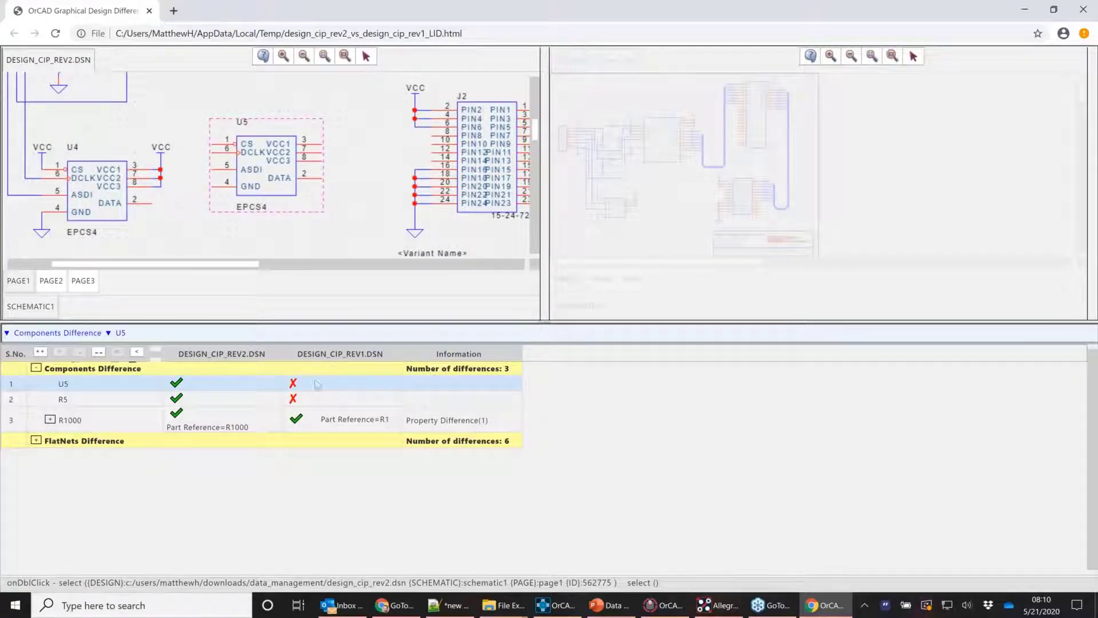
double_click(87, 400)
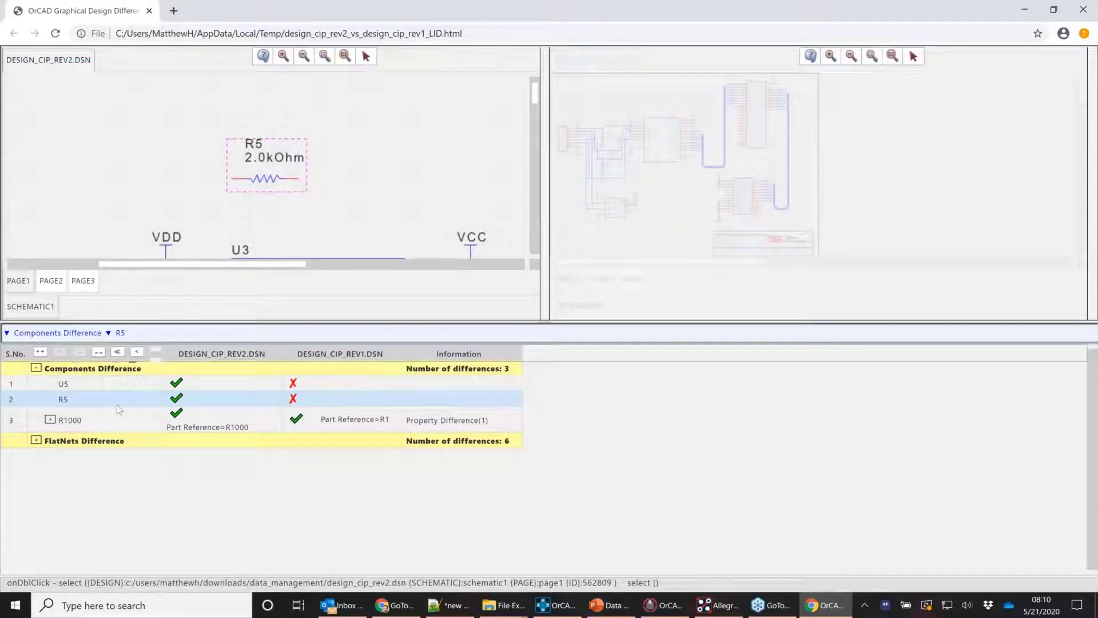
Show R1000's Part Reference change from R1 in both schematics
click(50, 419)
click(64, 439)
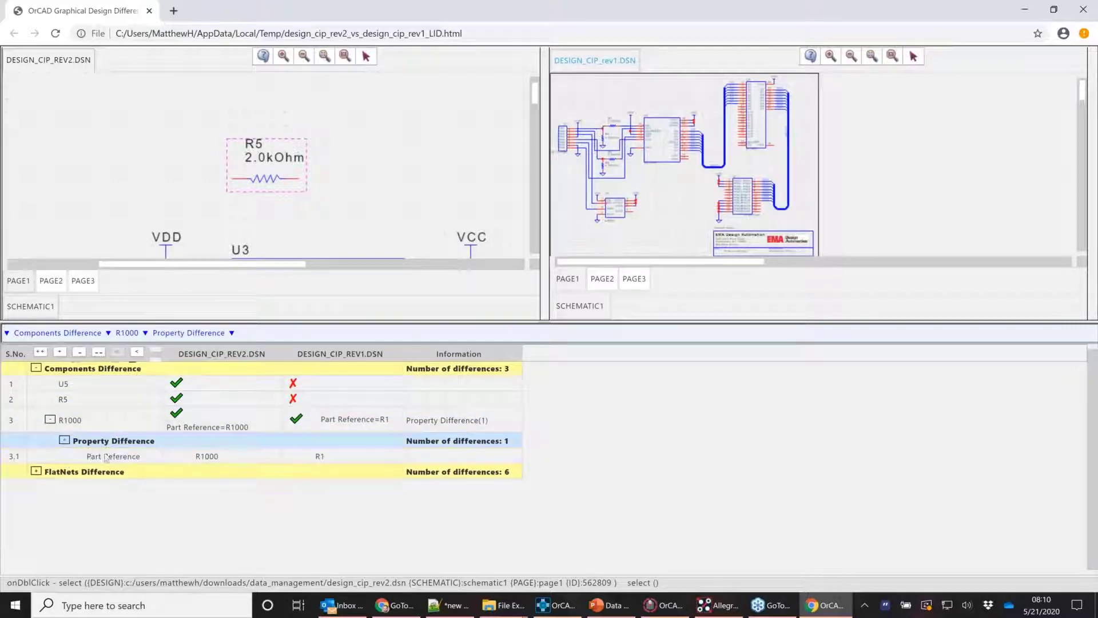
click(365, 461)
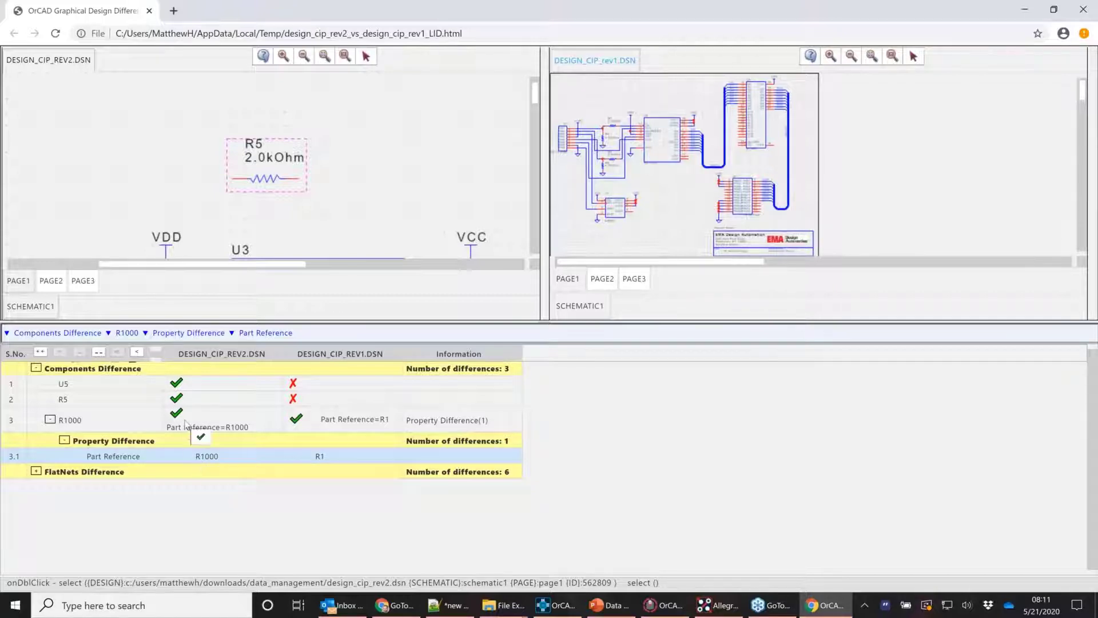
double_click(133, 457)
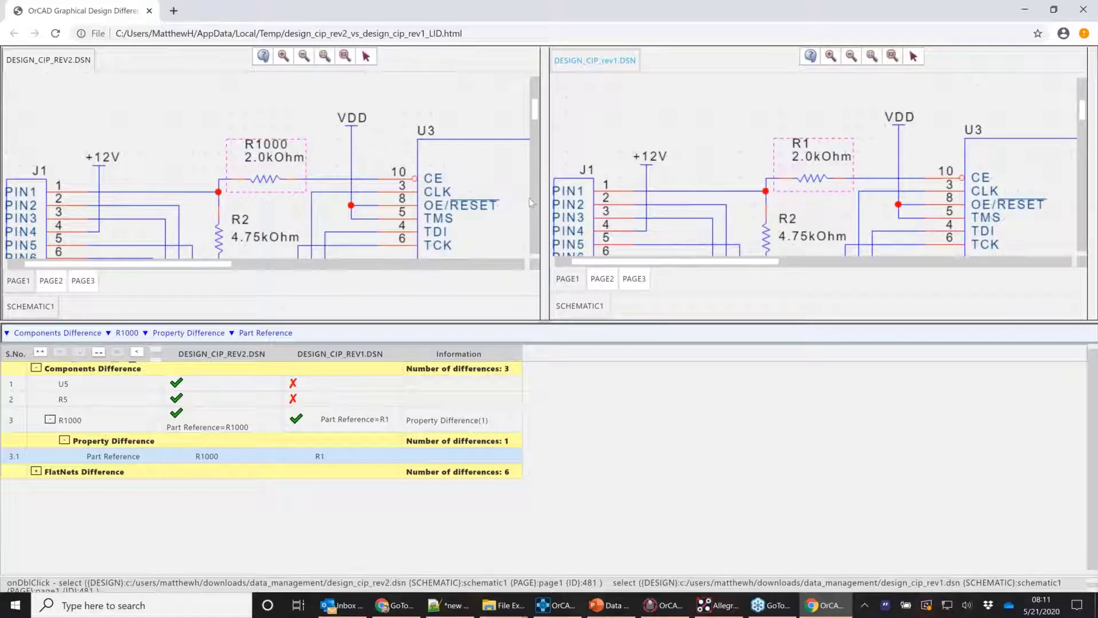
Close the Chrome difference report and the Design Difference Summary, then select the rev2 design
click(1084, 11)
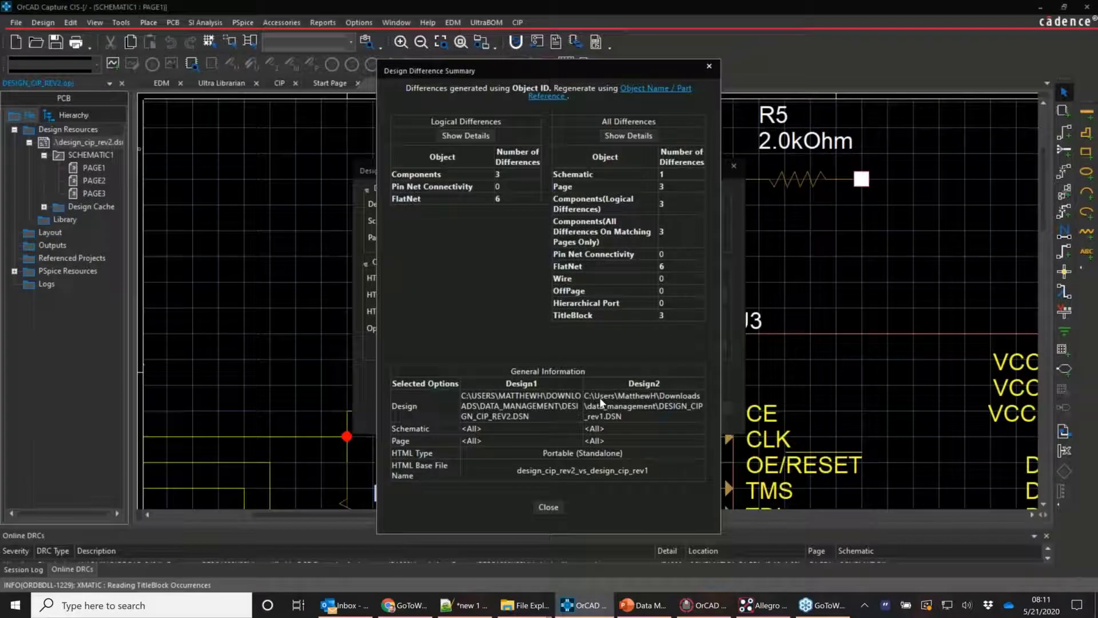
click(548, 506)
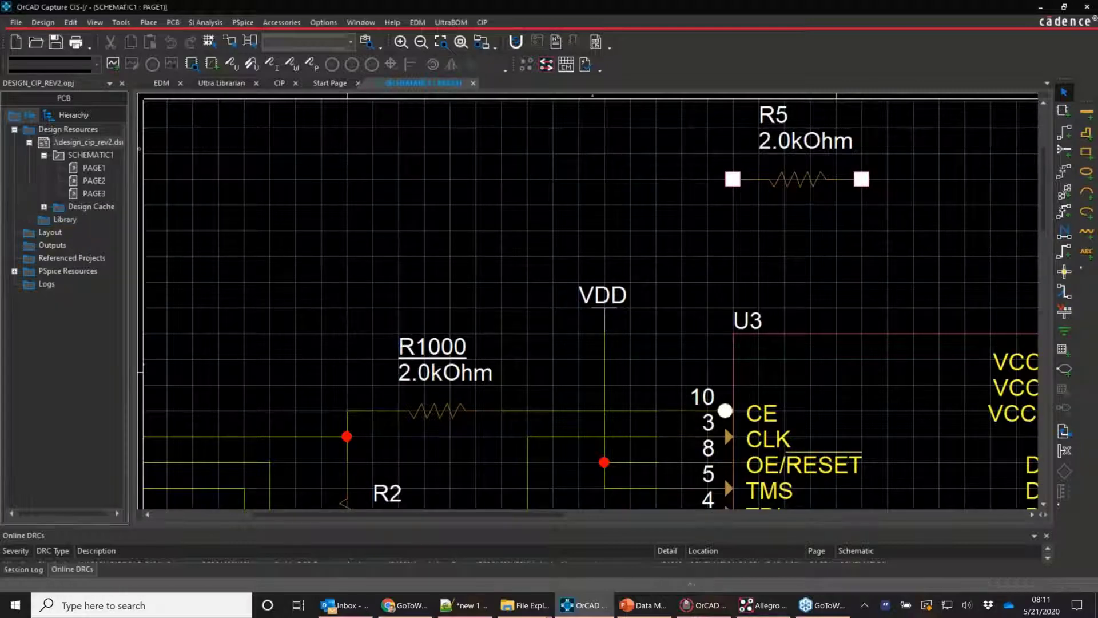
click(90, 143)
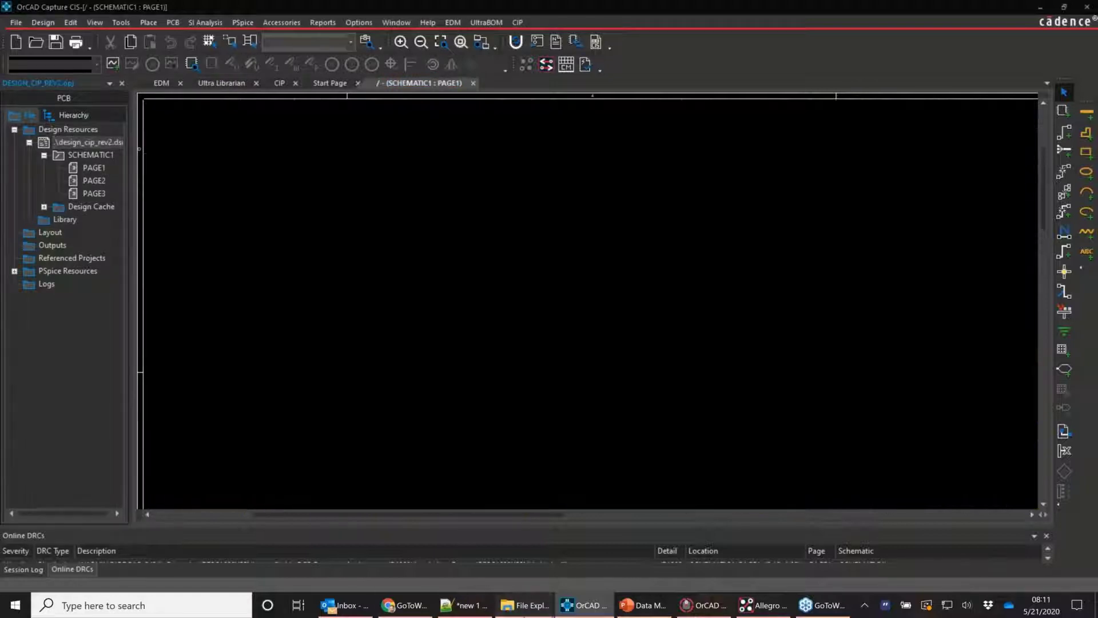
click(524, 609)
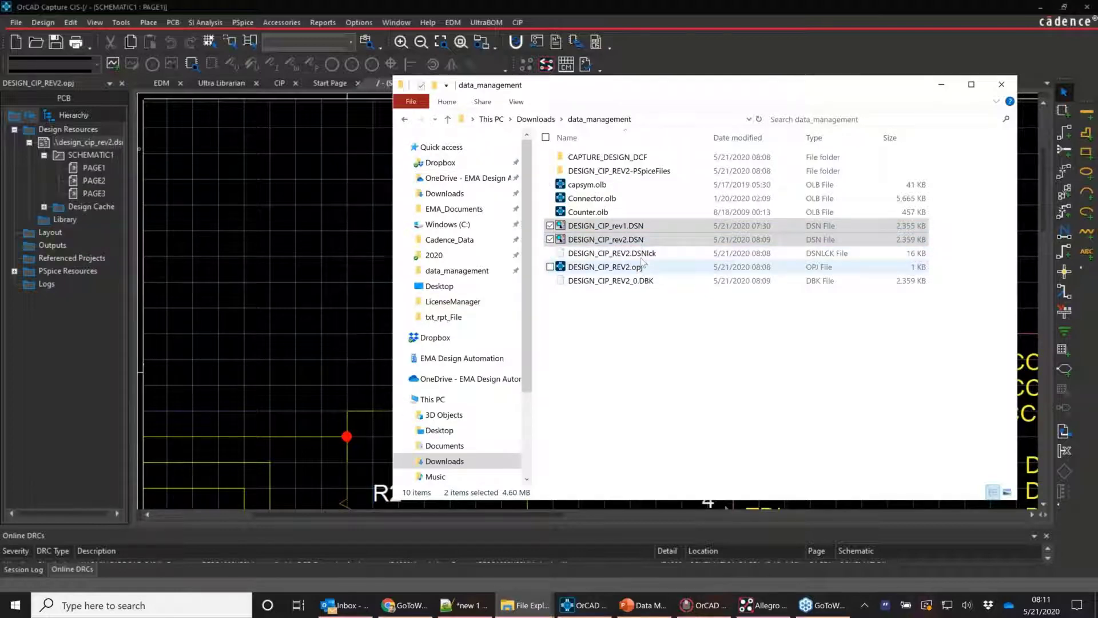
click(644, 257)
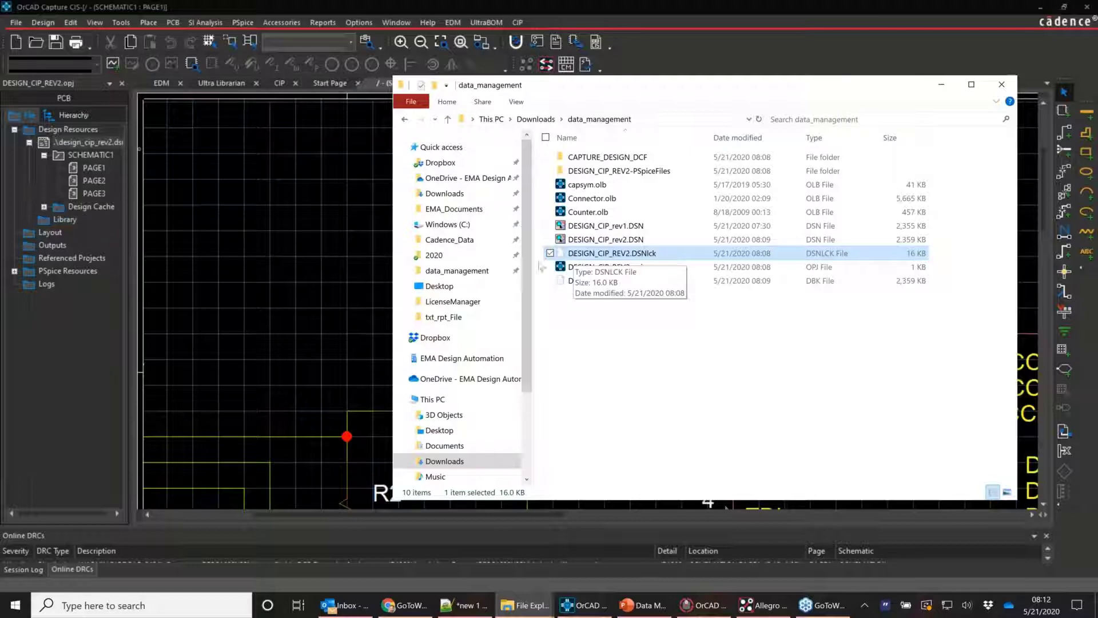
click(321, 254)
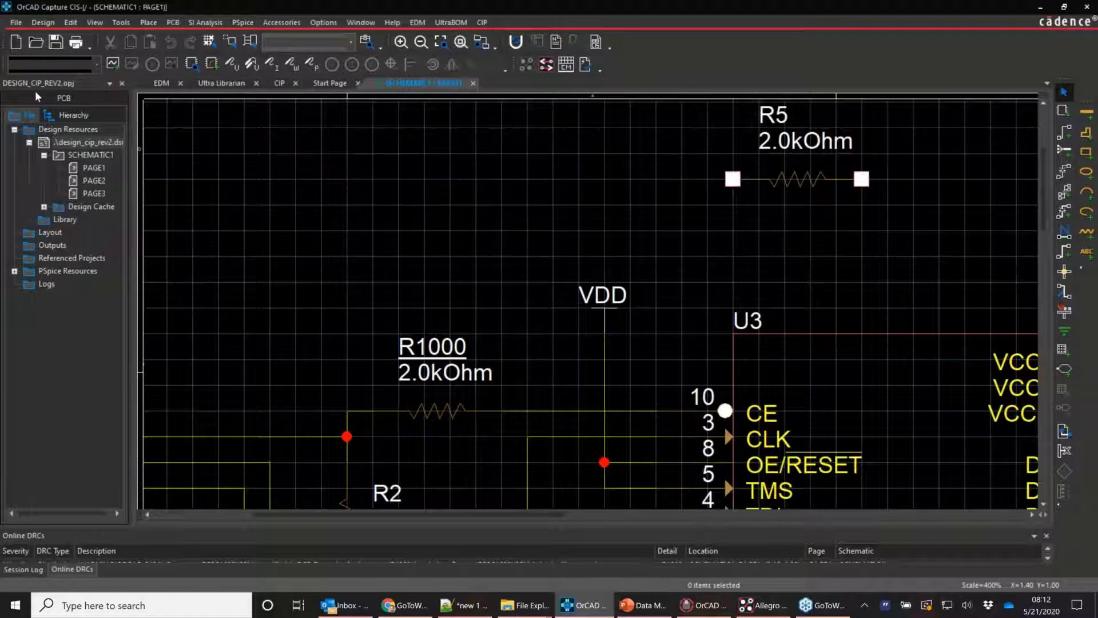
Create a new project named page4 and expand its design
click(16, 23)
mouse_move(91, 38)
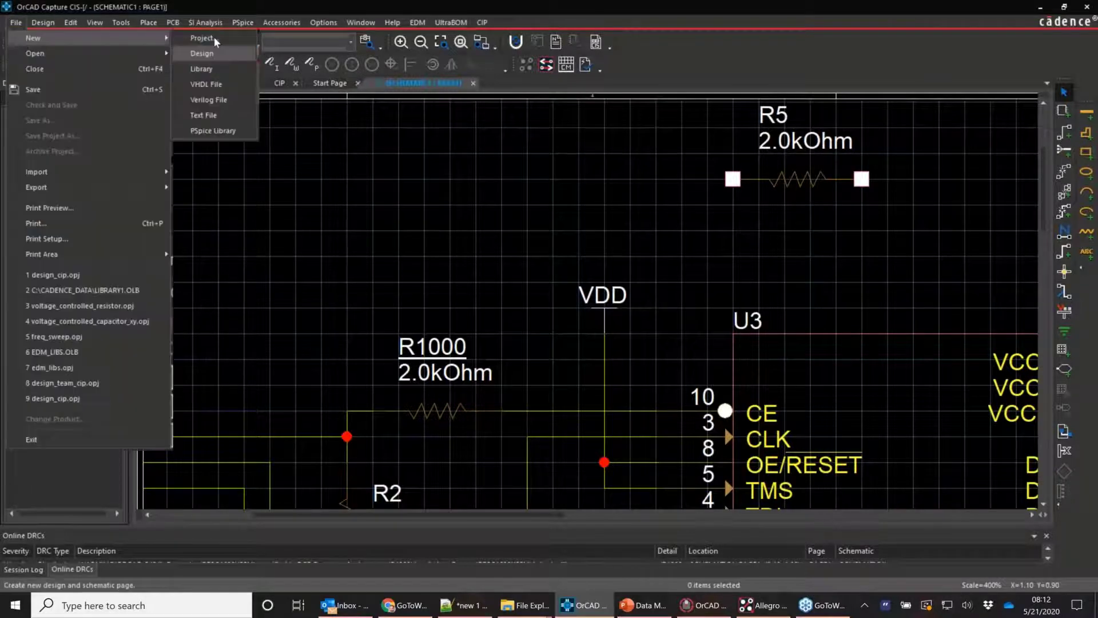
click(202, 39)
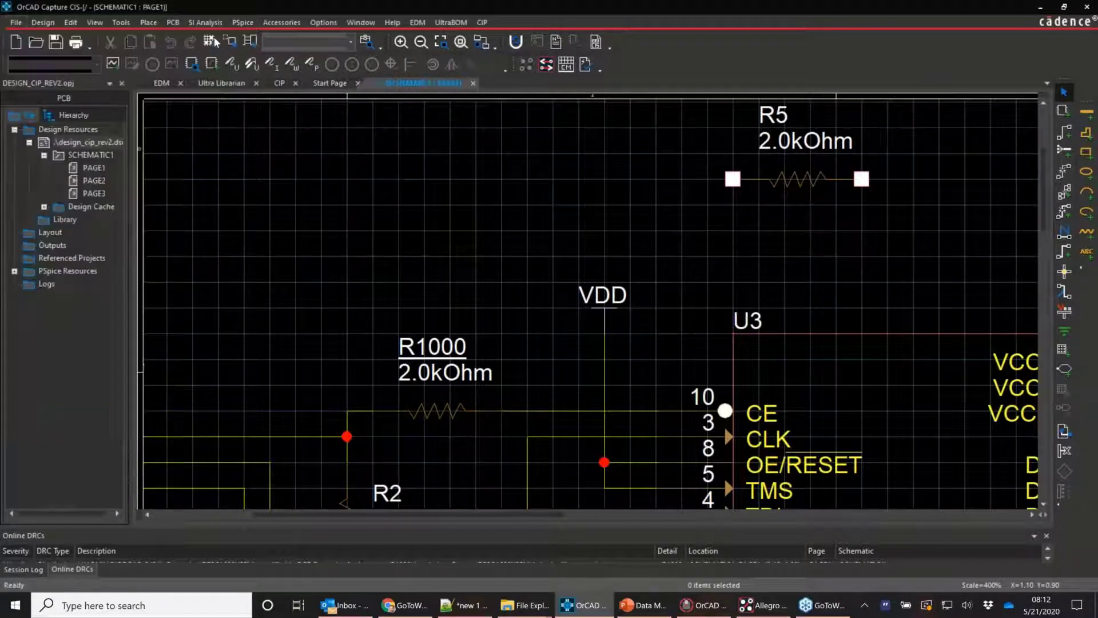
text(page4)
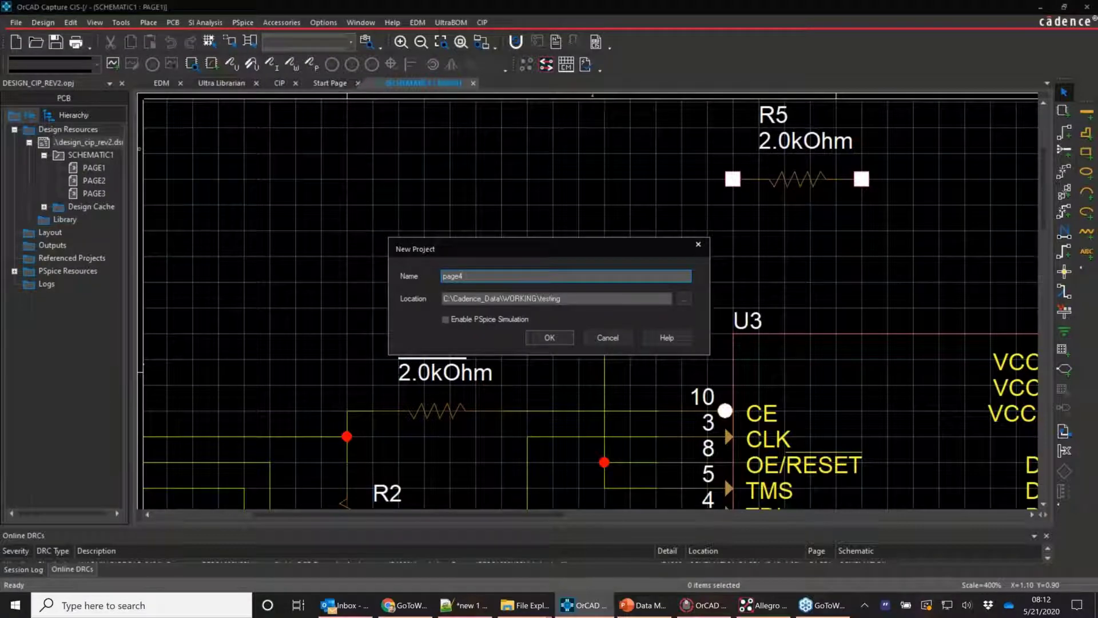
key(Return)
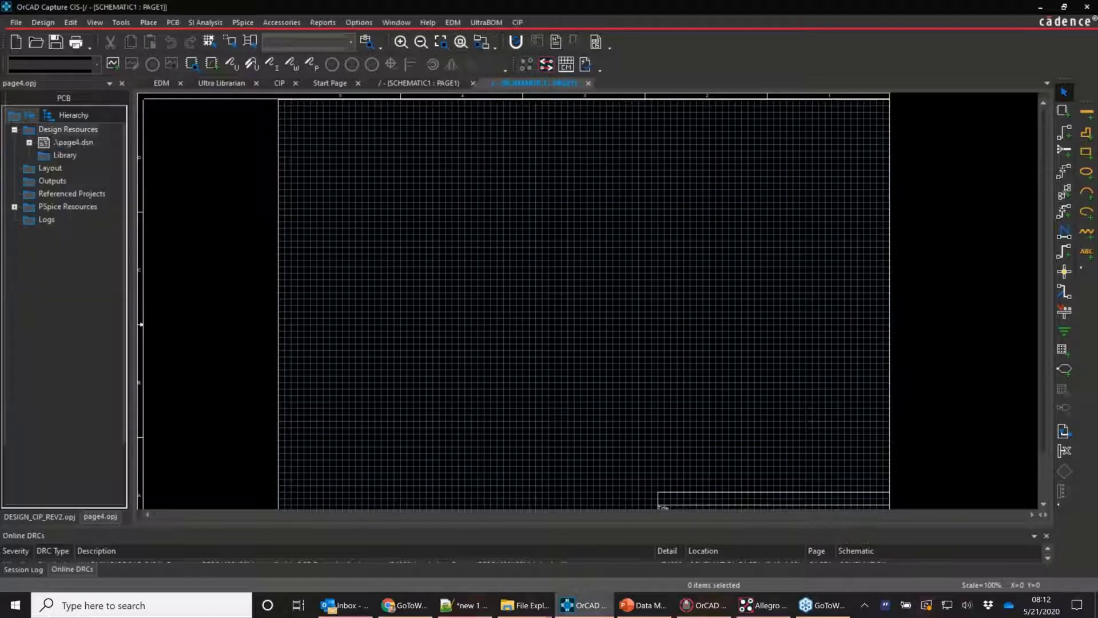
click(29, 143)
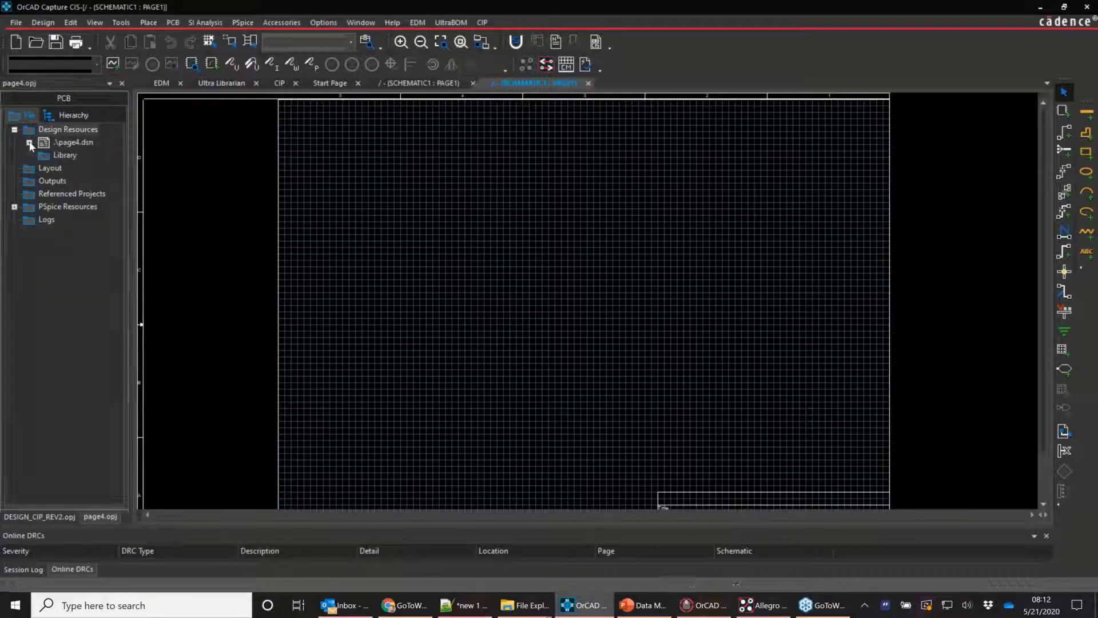
click(29, 143)
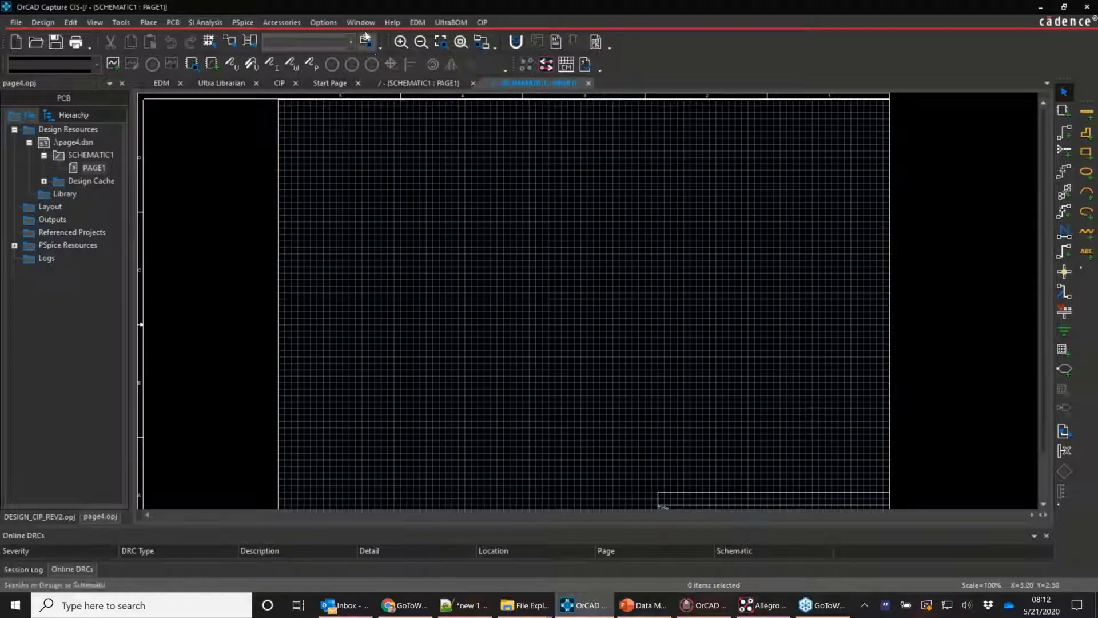
Place four 1n capacitors C1–C4 on the page
click(1063, 112)
text(C)
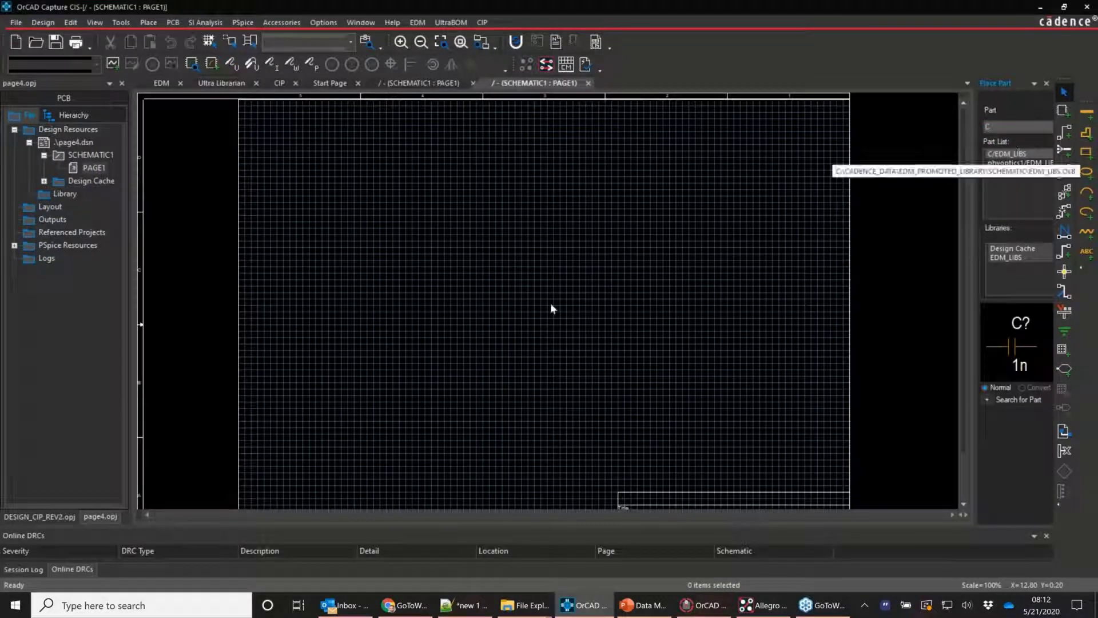
click(482, 185)
click(460, 247)
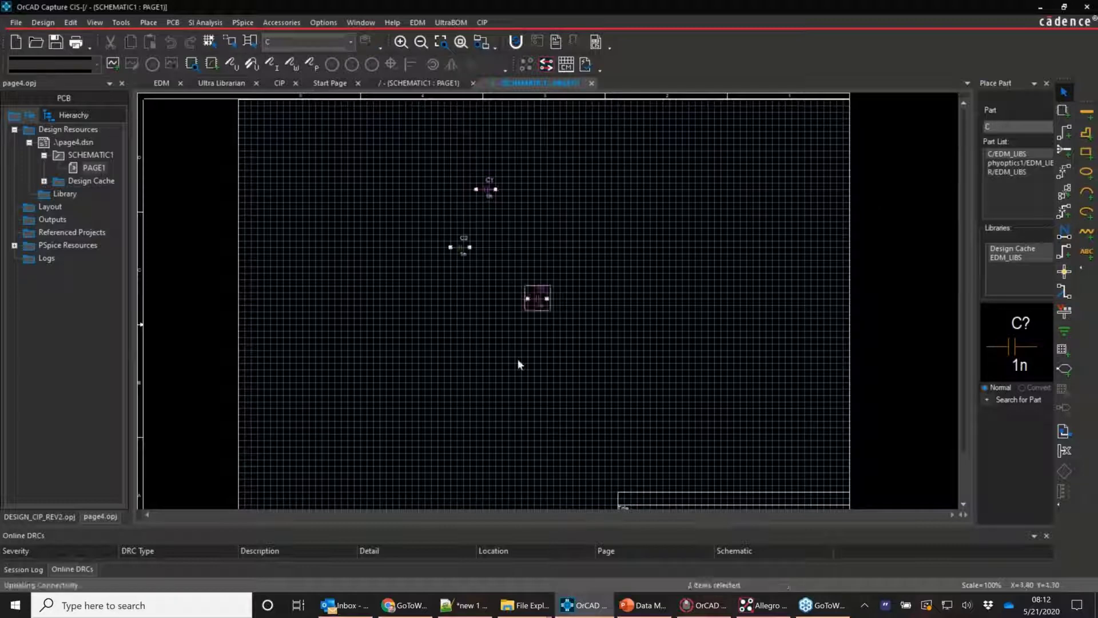
click(537, 298)
click(524, 370)
key(Escape)
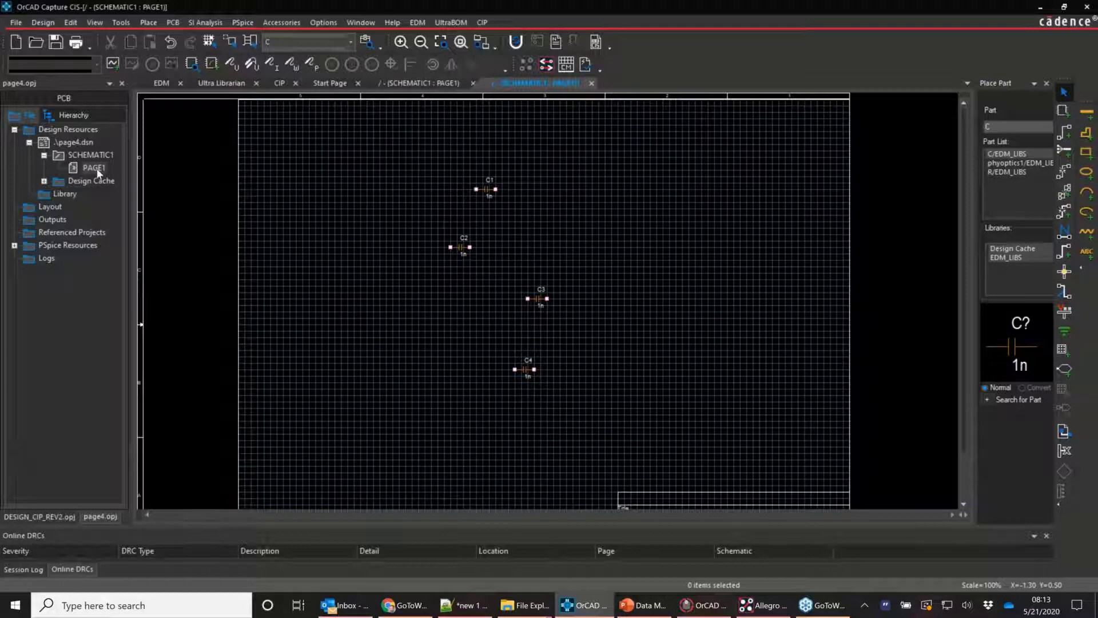
Open PAGE1 and save the page4 design
right_click(128, 168)
click(149, 194)
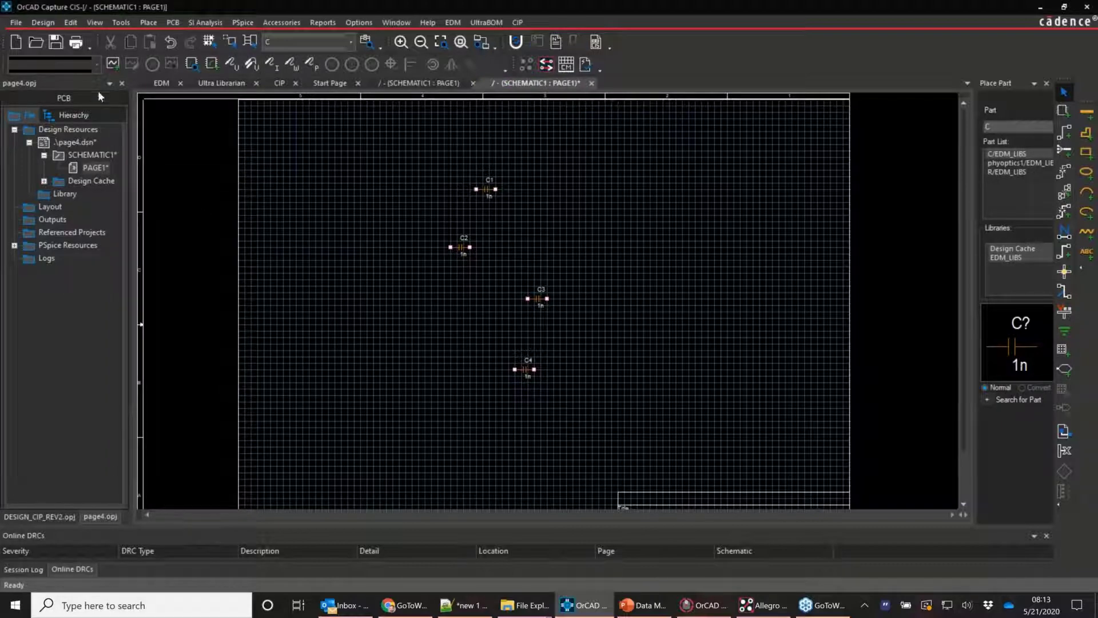
click(60, 46)
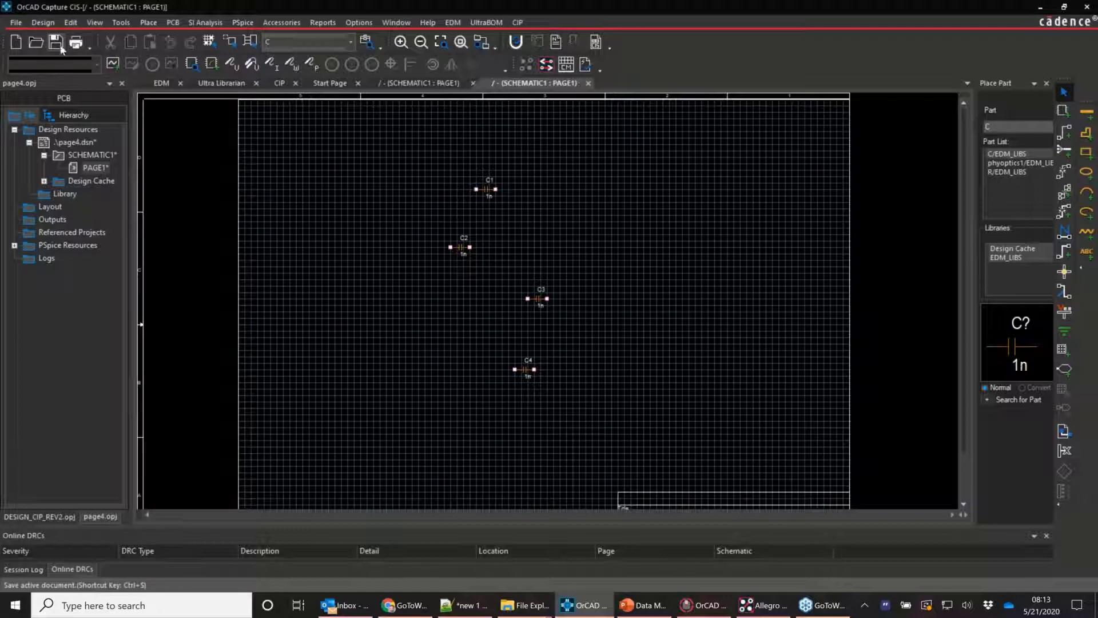
Rename PAGE1 to ENG2PG4
right_click(91, 167)
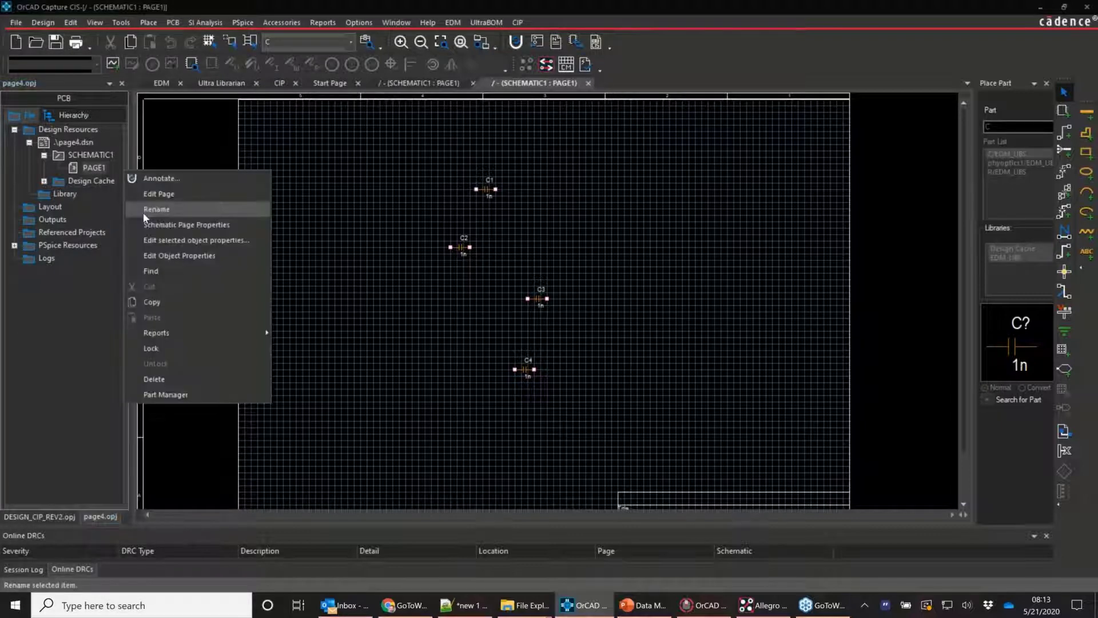
click(143, 212)
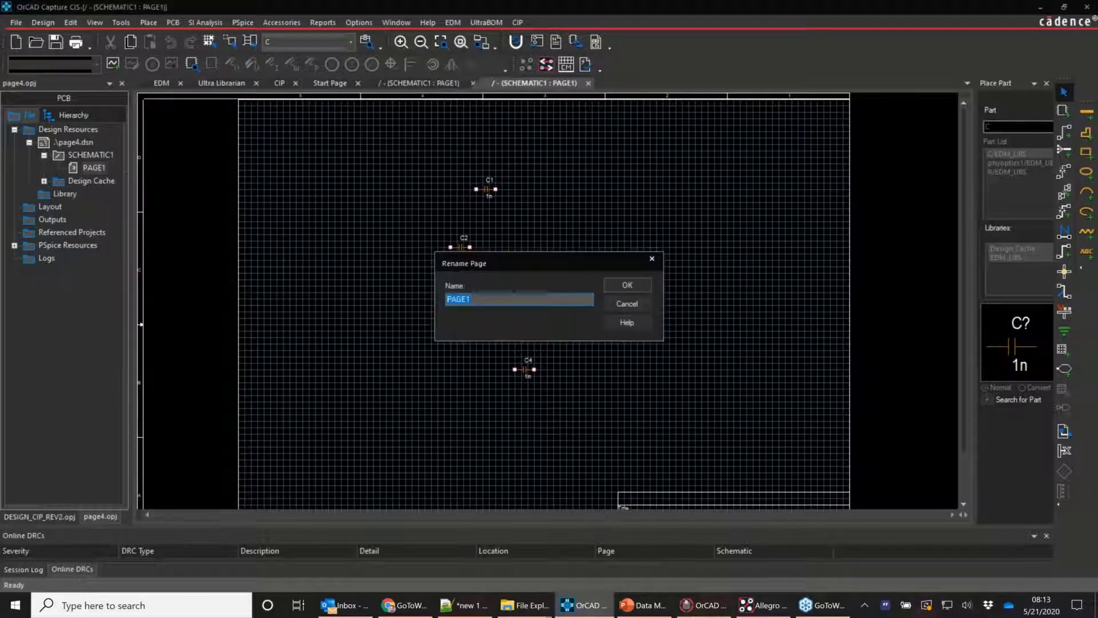
text(ENG)
text(2)
text(PW)
text(4)
key(Return)
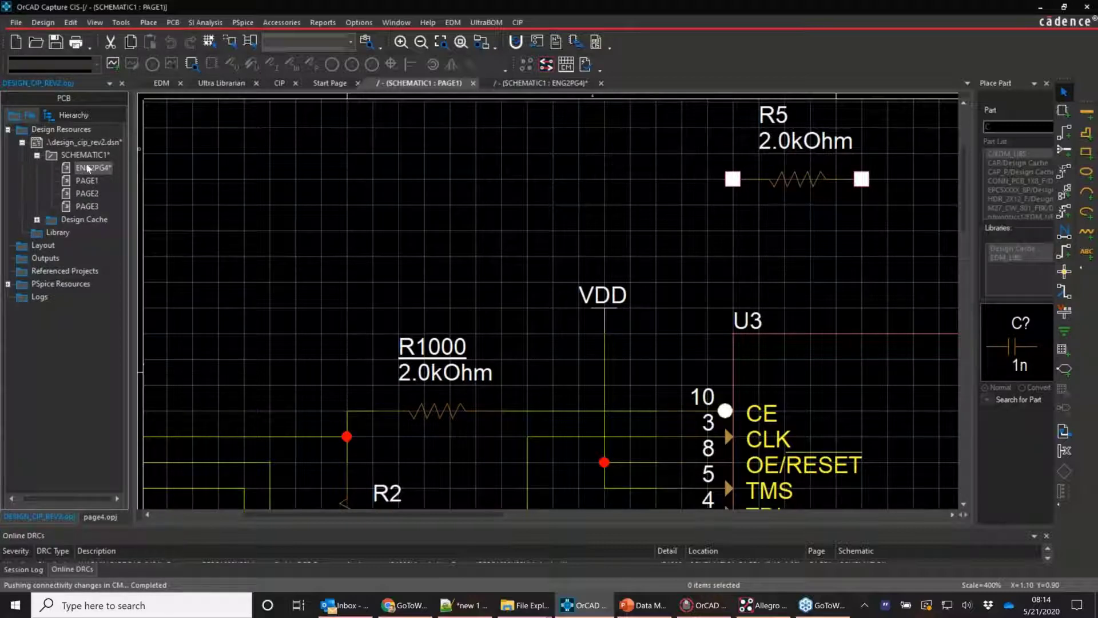
Make the rev2 PAGE1 schematic canvas active
click(210, 212)
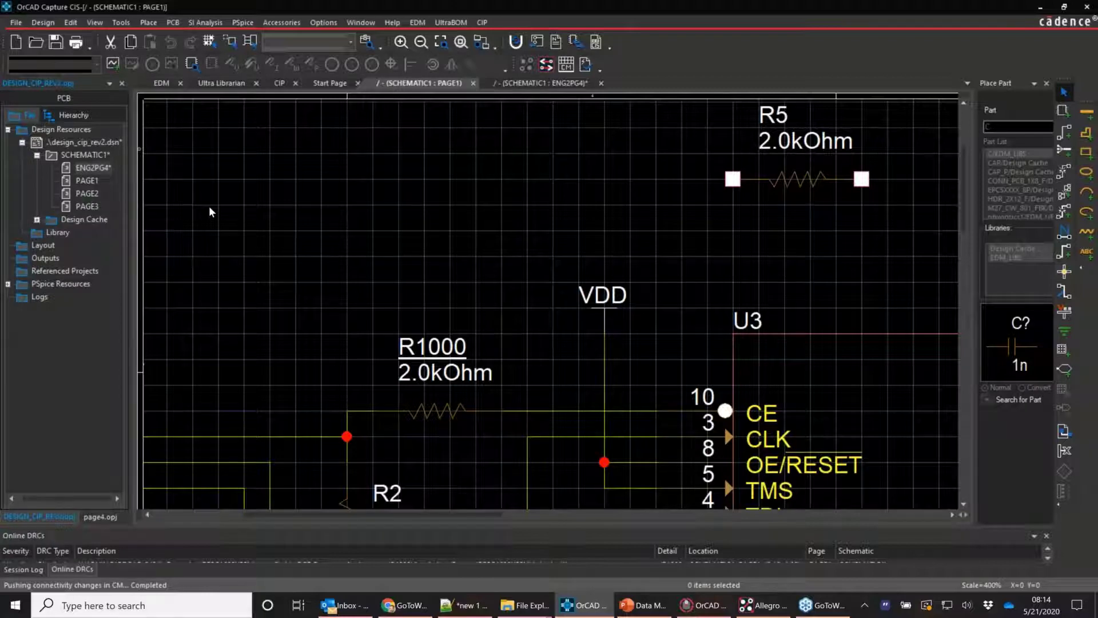
Open Counter.olb from the data_management folder so it loads as the COUNTER library in Capture
mouse_move(523, 613)
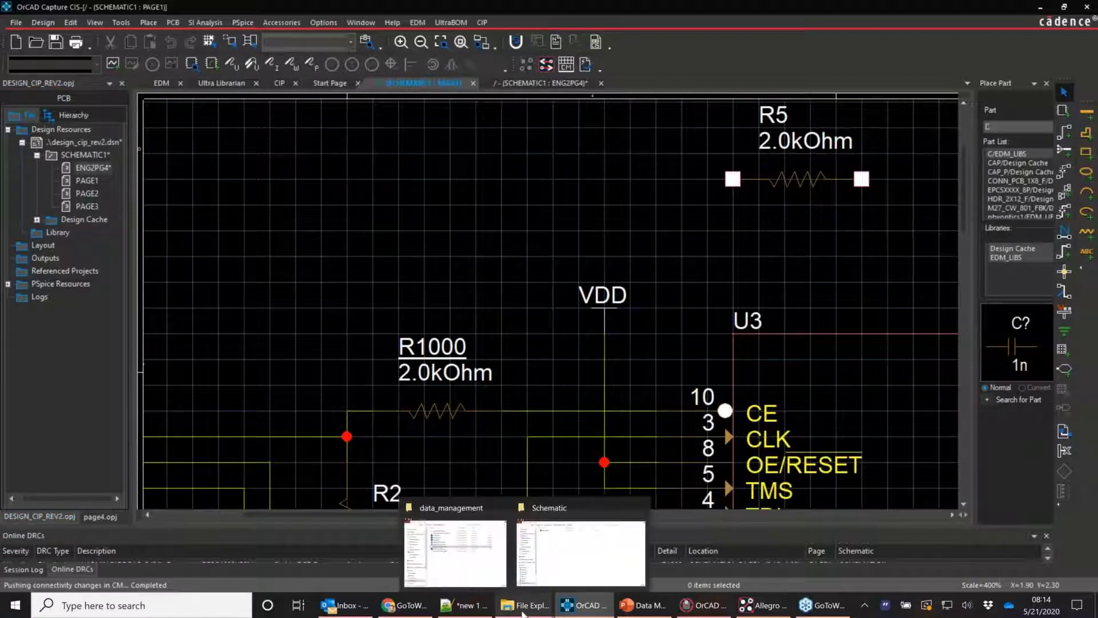
click(454, 520)
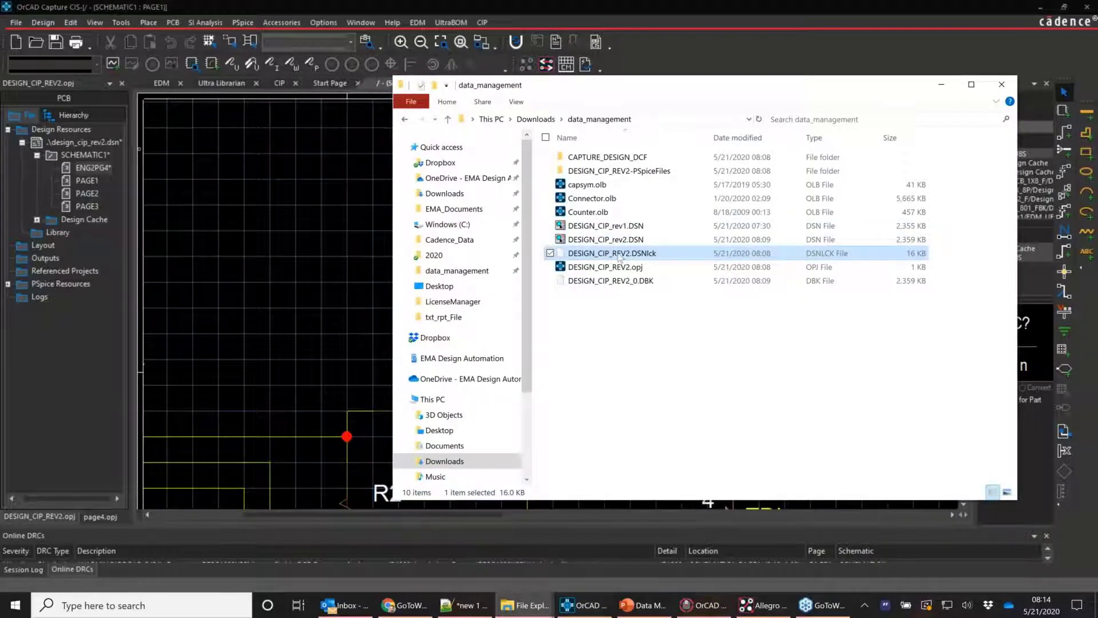
click(298, 276)
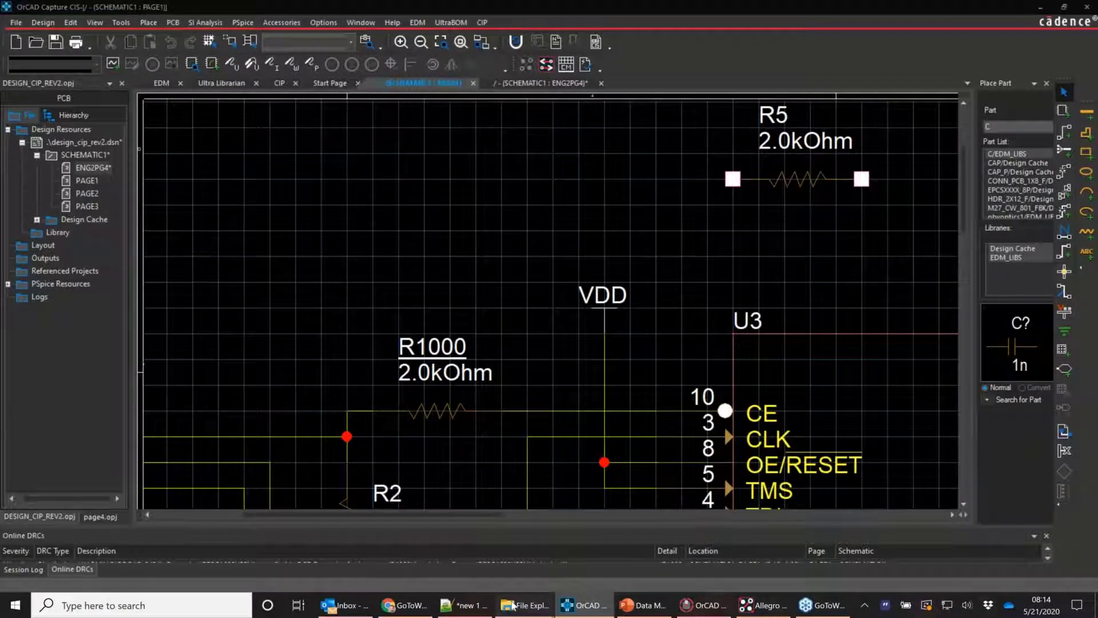
click(513, 605)
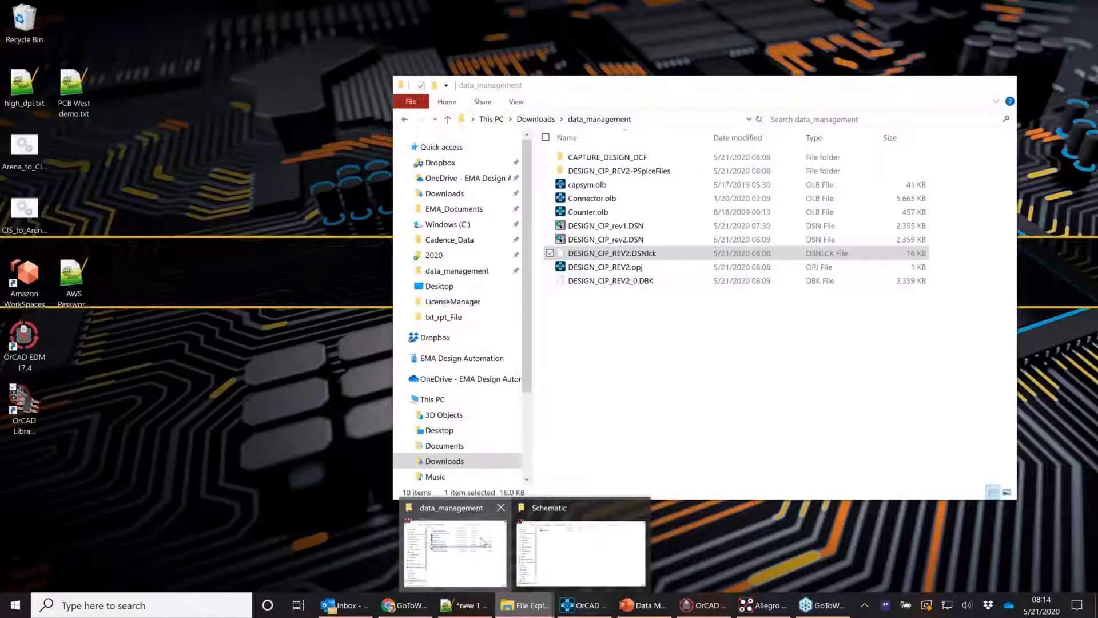
click(481, 542)
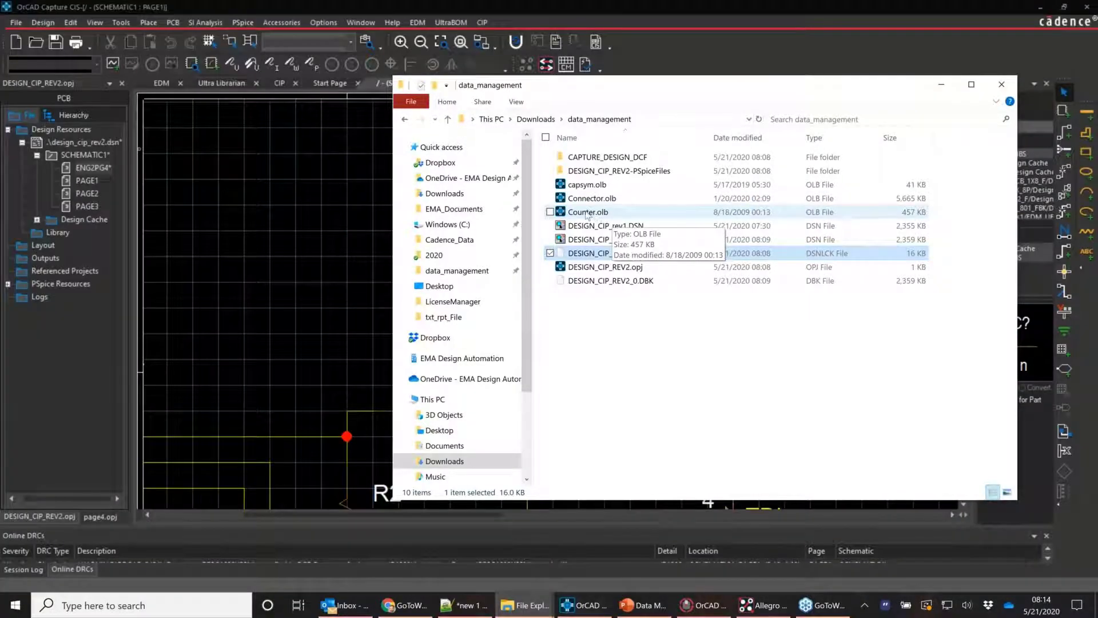
click(587, 213)
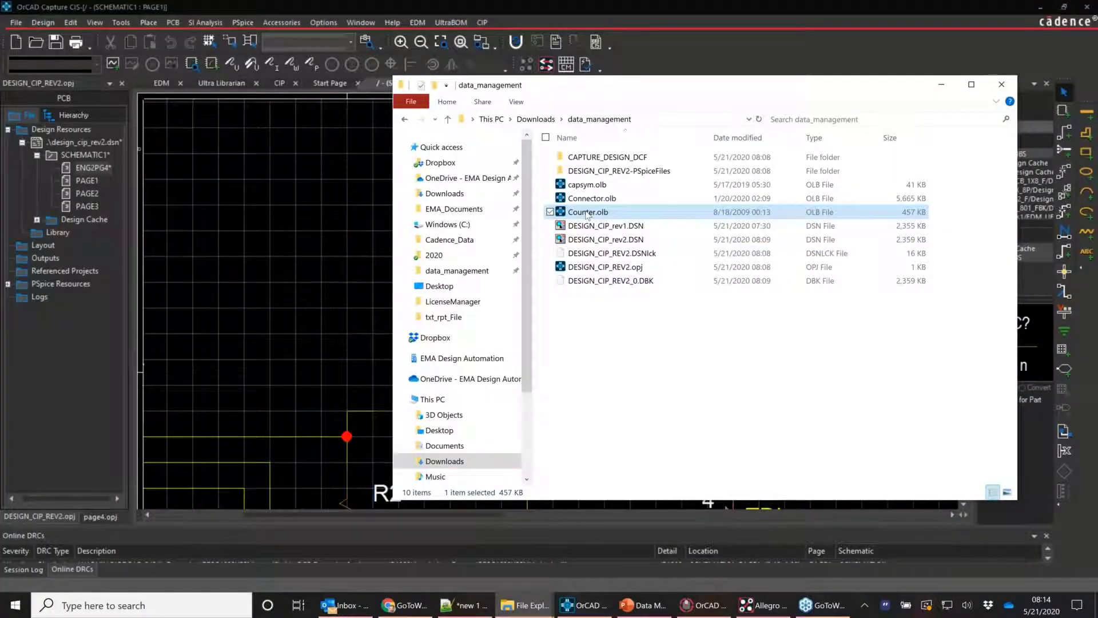
double_click(588, 212)
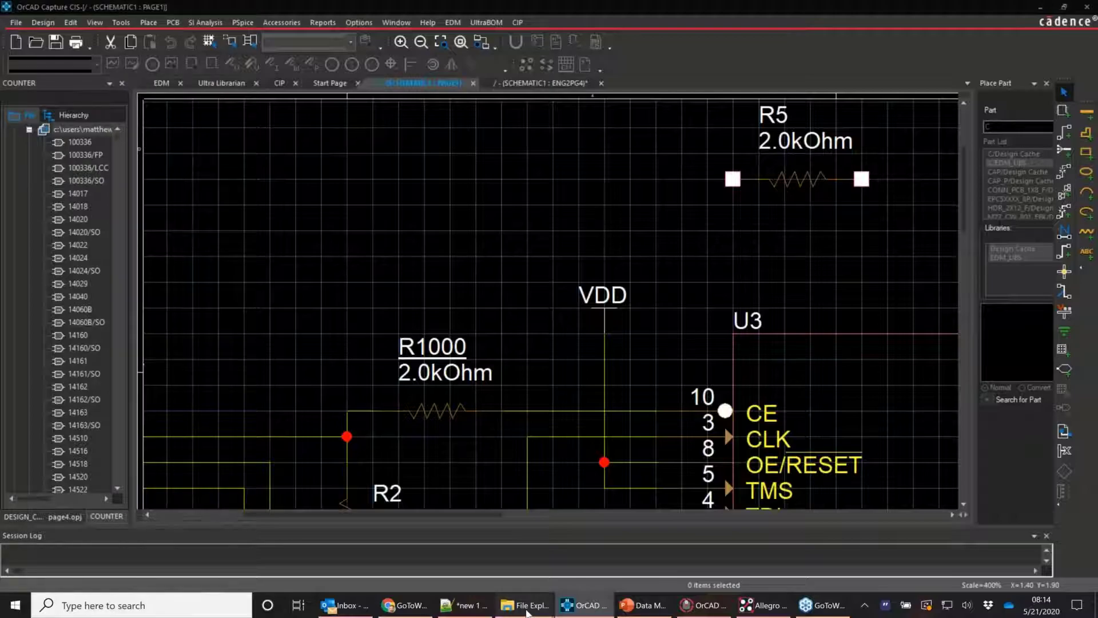
Bring the data_management folder forward to see the new COUNTER.OLBlck lock file beside Counter.olb
click(527, 607)
click(479, 560)
click(617, 228)
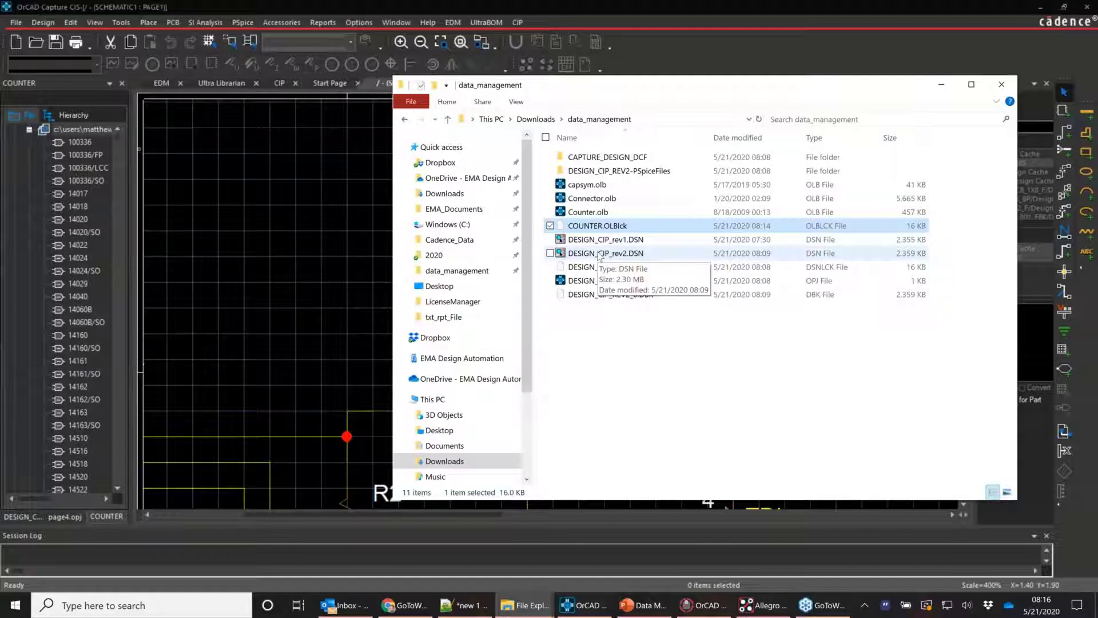
click(630, 348)
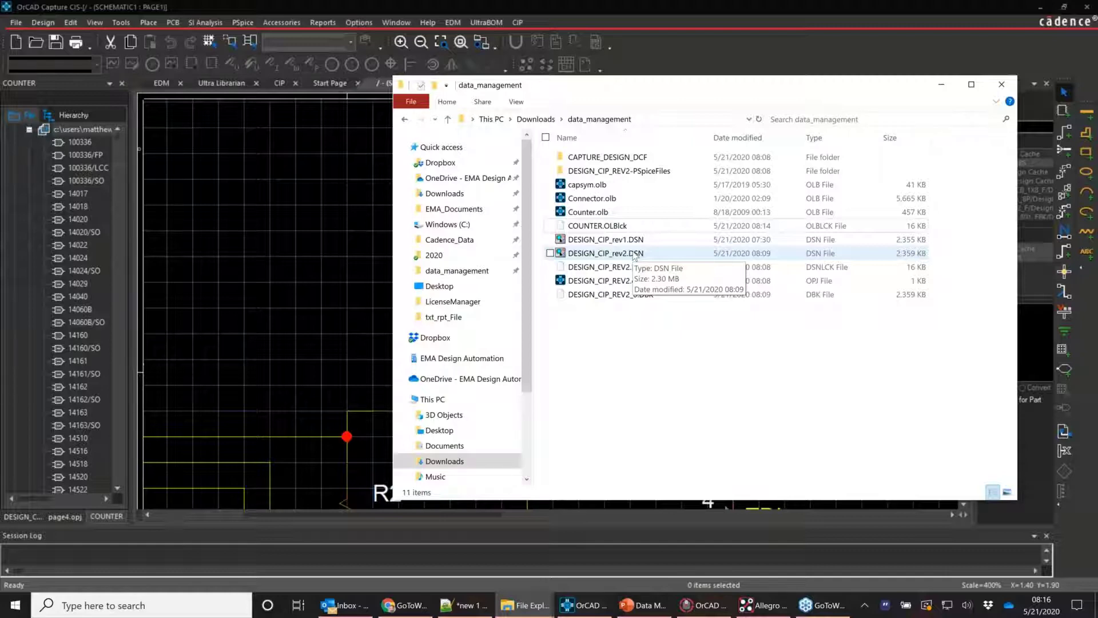
right_click(611, 258)
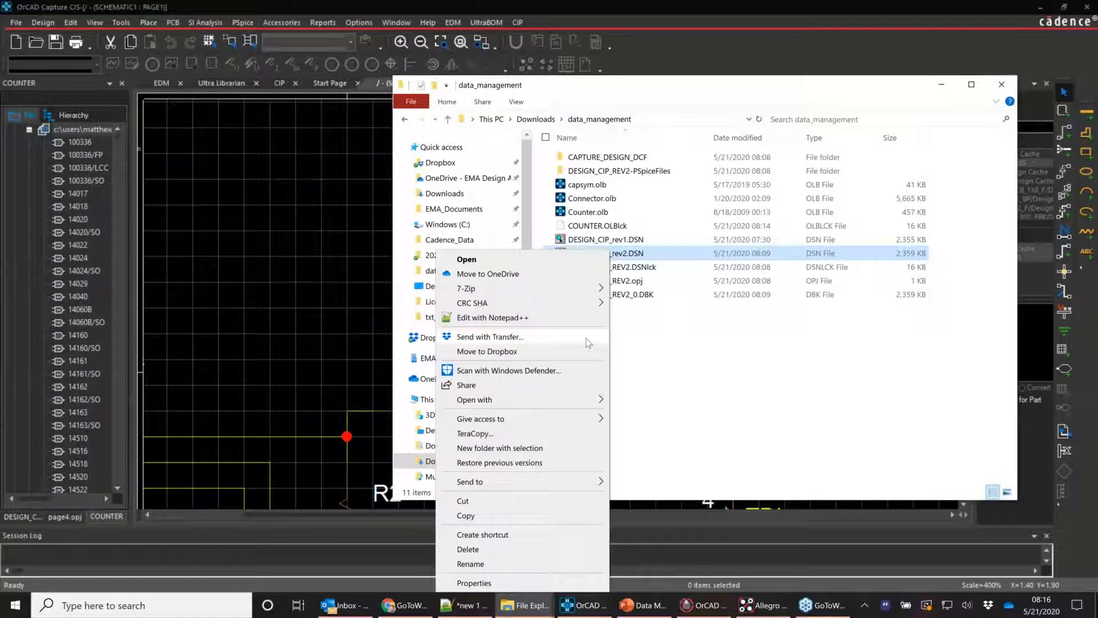
click(630, 366)
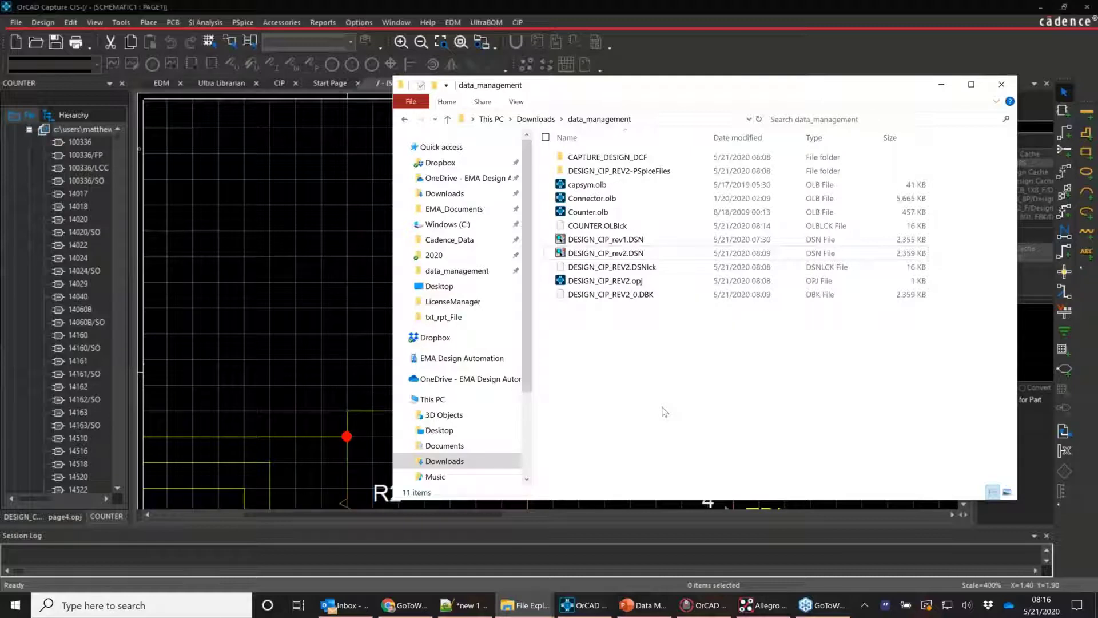
Close the COUNTER library and log out of EDM
click(121, 84)
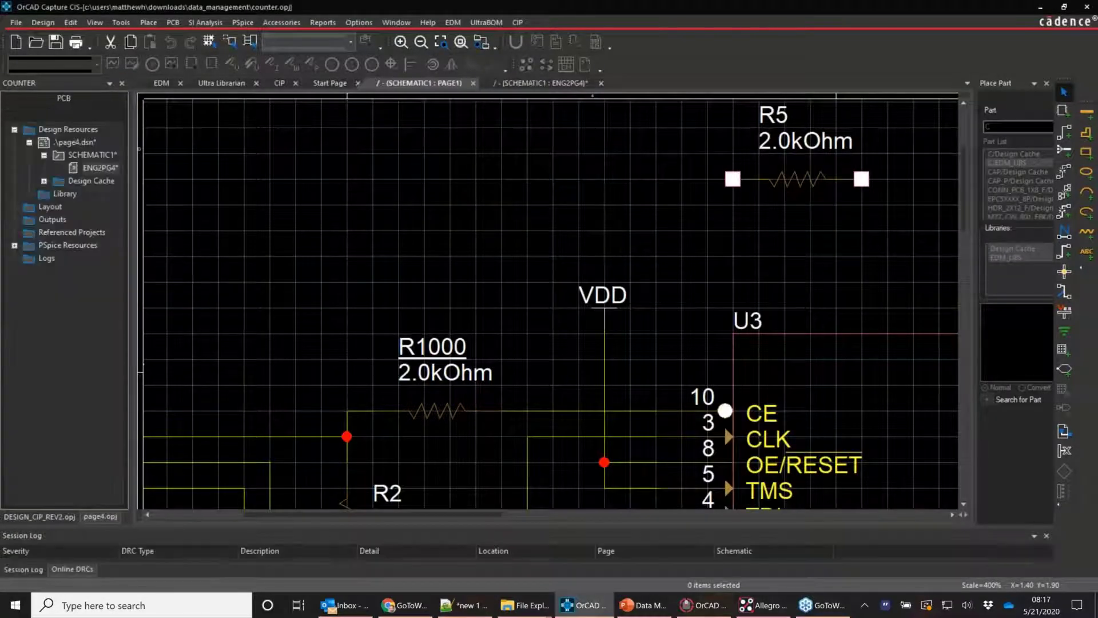
click(151, 85)
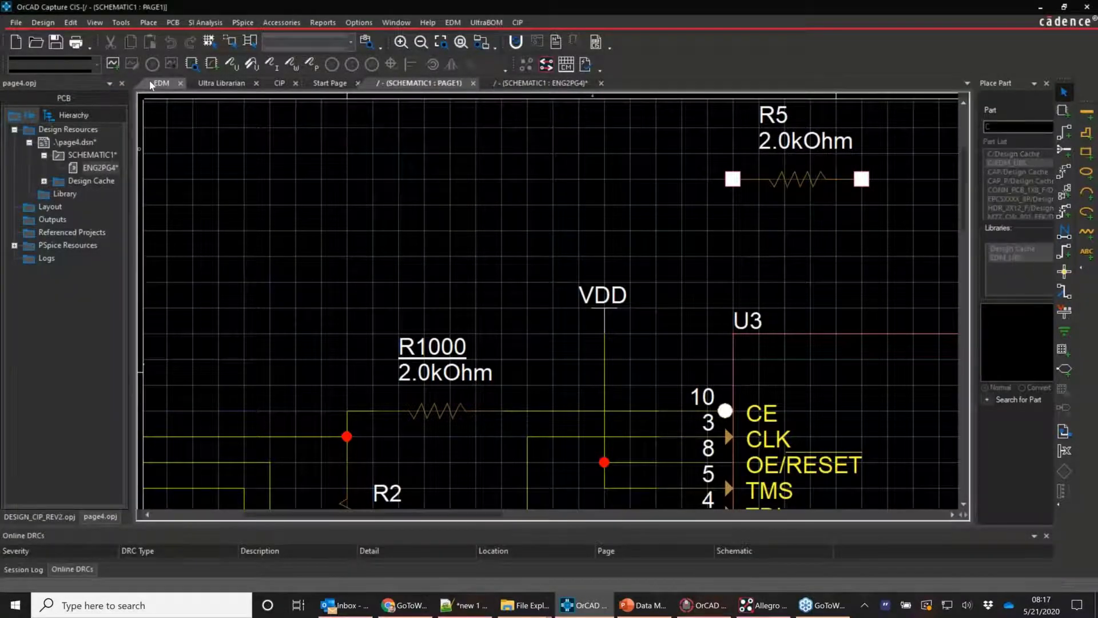
click(784, 109)
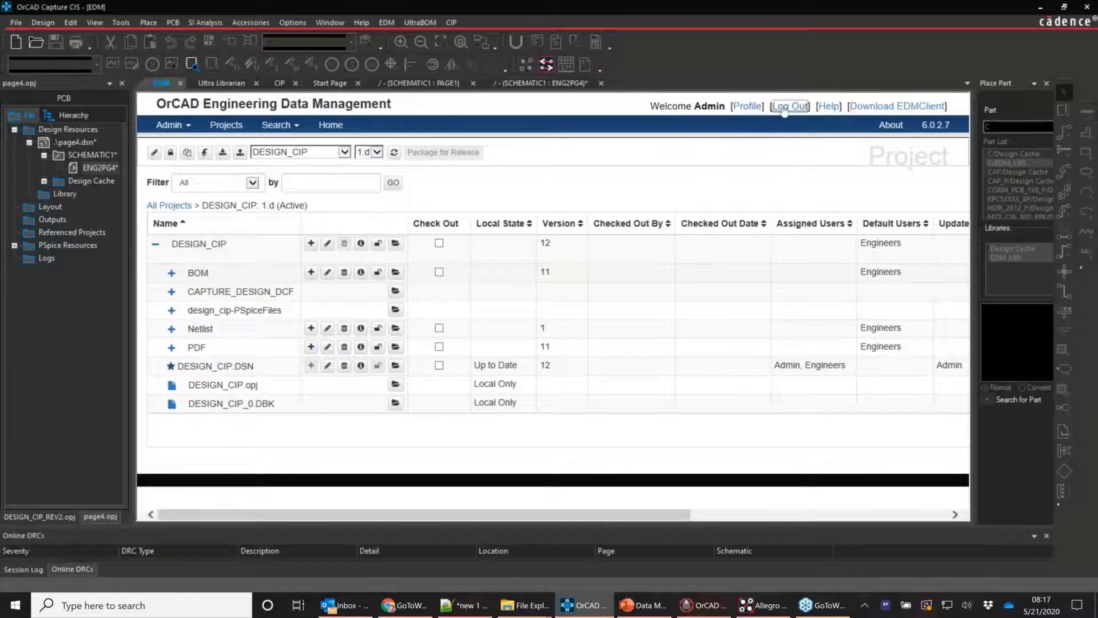
Close the page4 and DESIGN_CIP_REV2 projects without saving changes
click(107, 84)
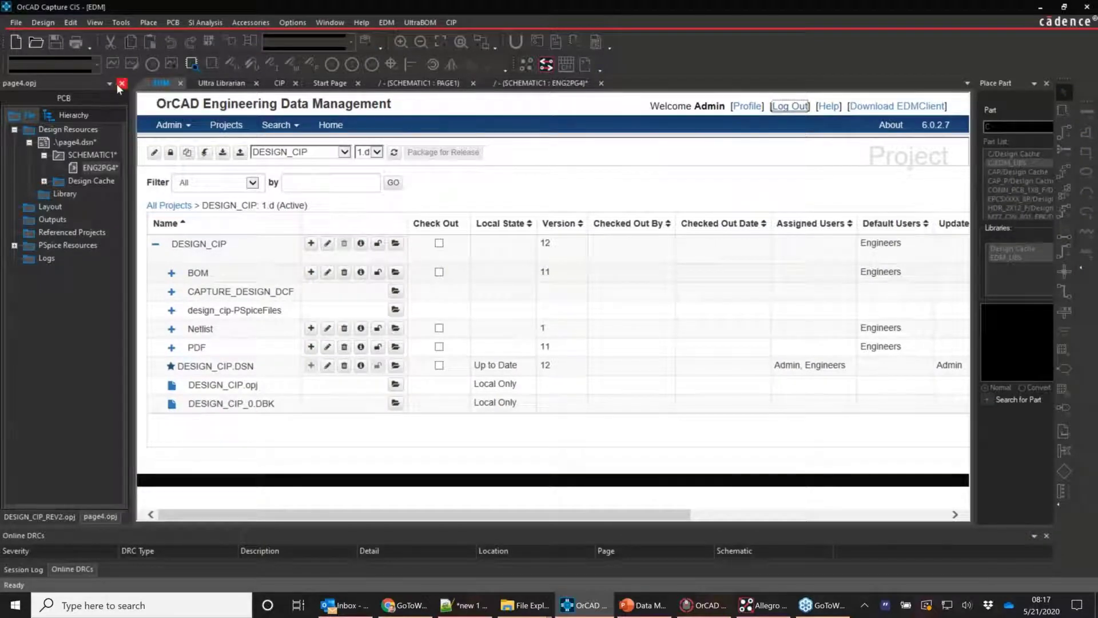
click(120, 84)
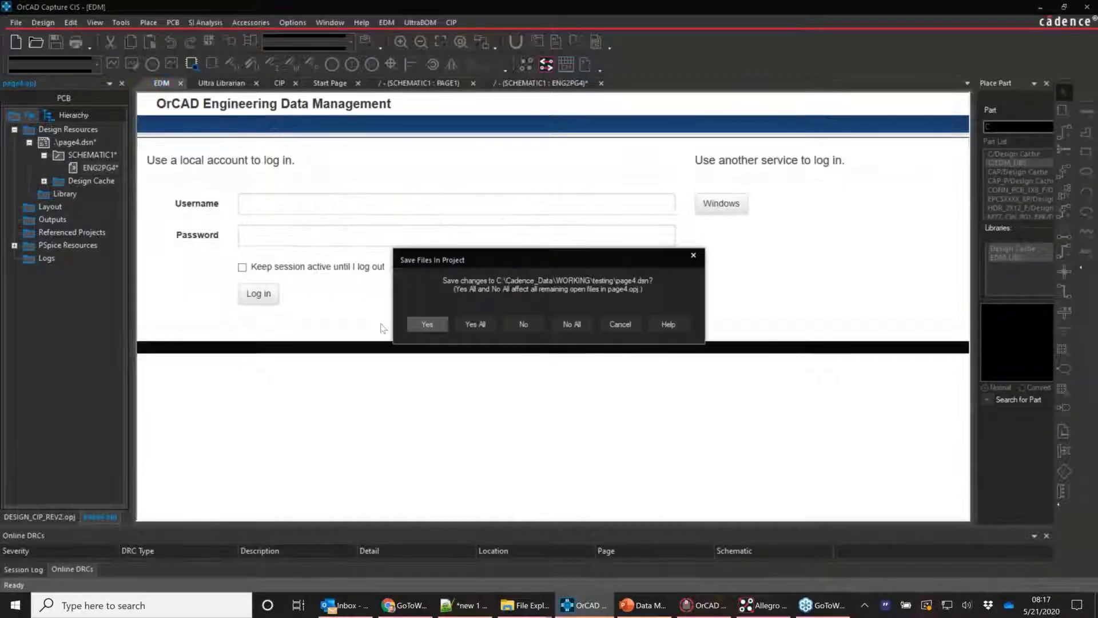
click(574, 327)
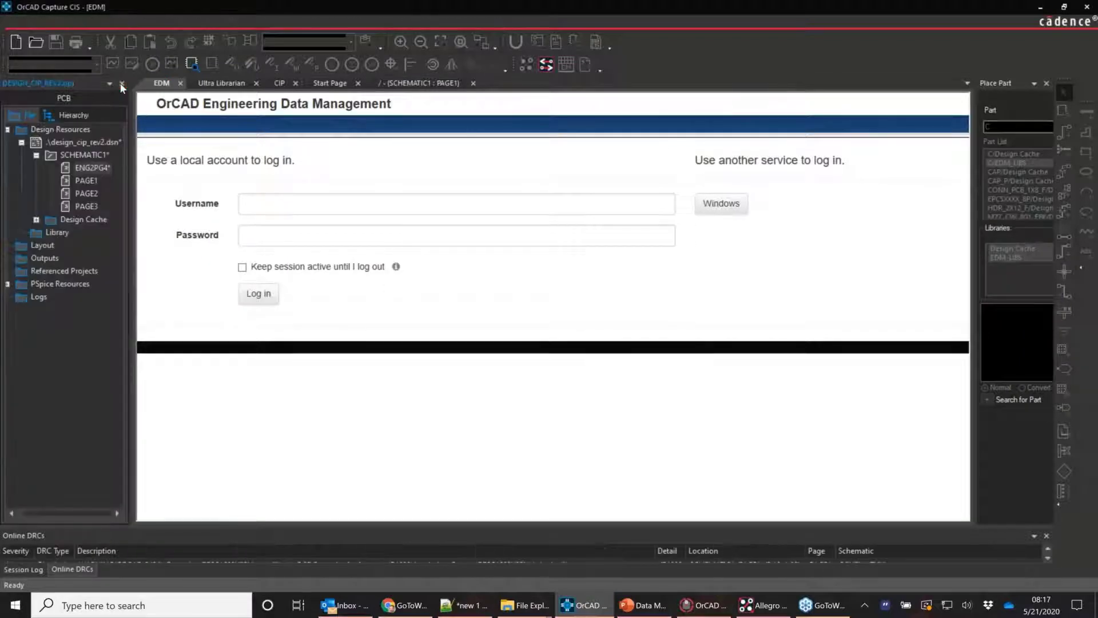
click(121, 84)
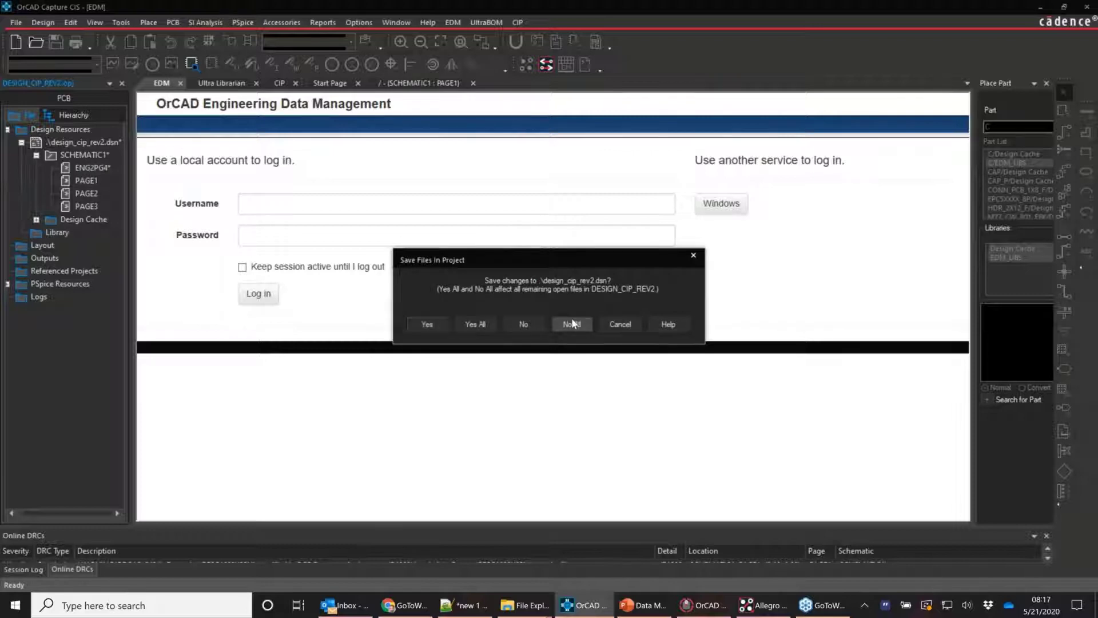
click(572, 323)
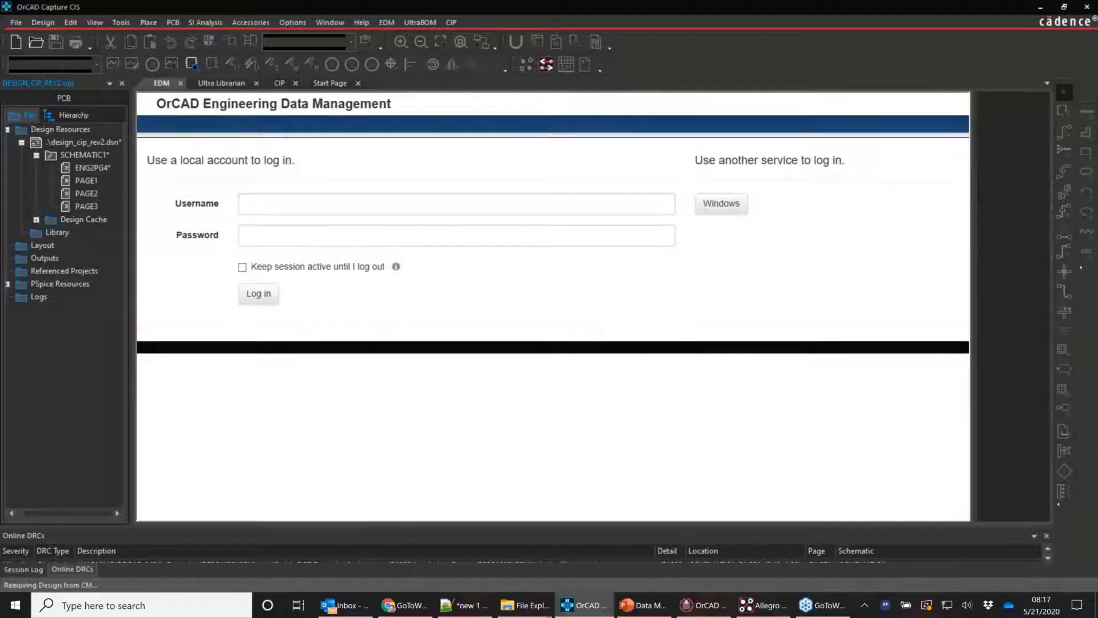
Sign in to EDM with Windows credentials, open DESIGN_CIP, confirm vault login and list its versions
click(743, 208)
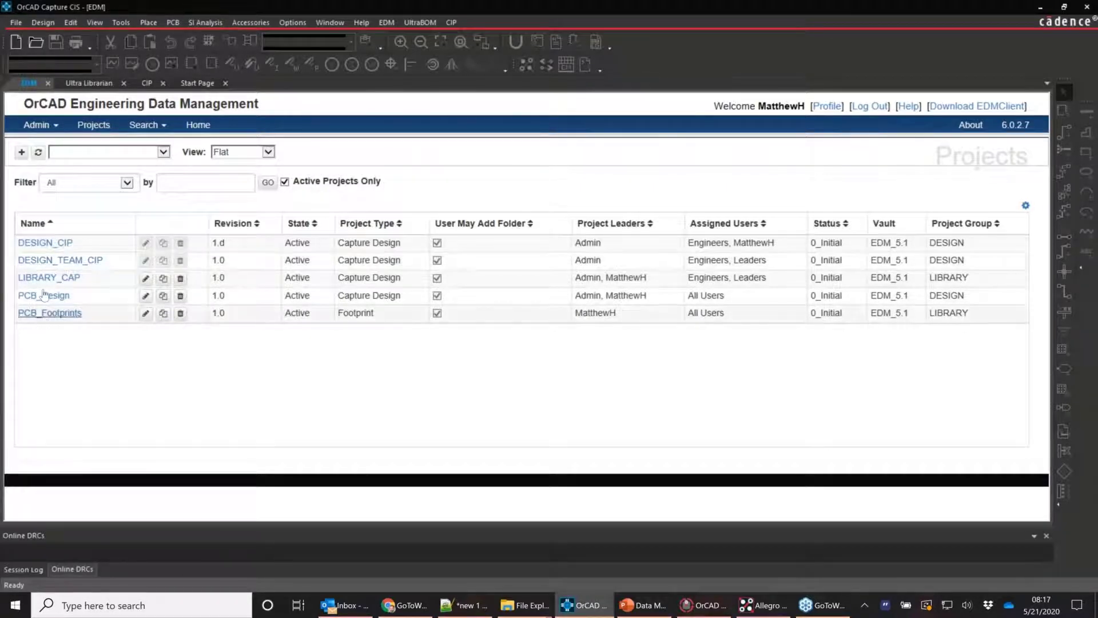
click(47, 244)
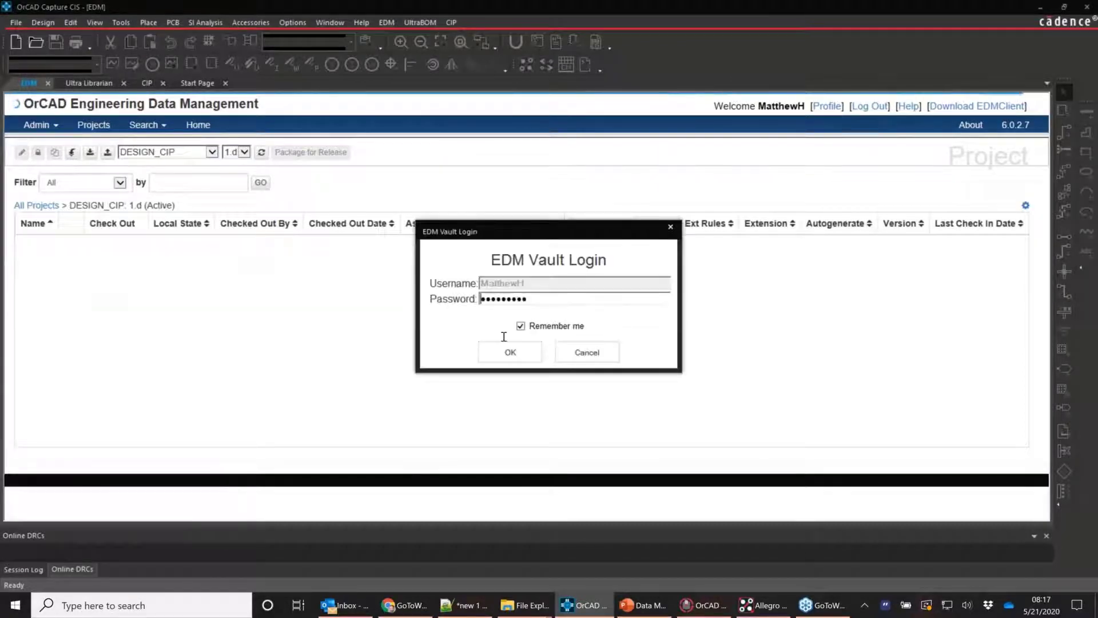
click(510, 352)
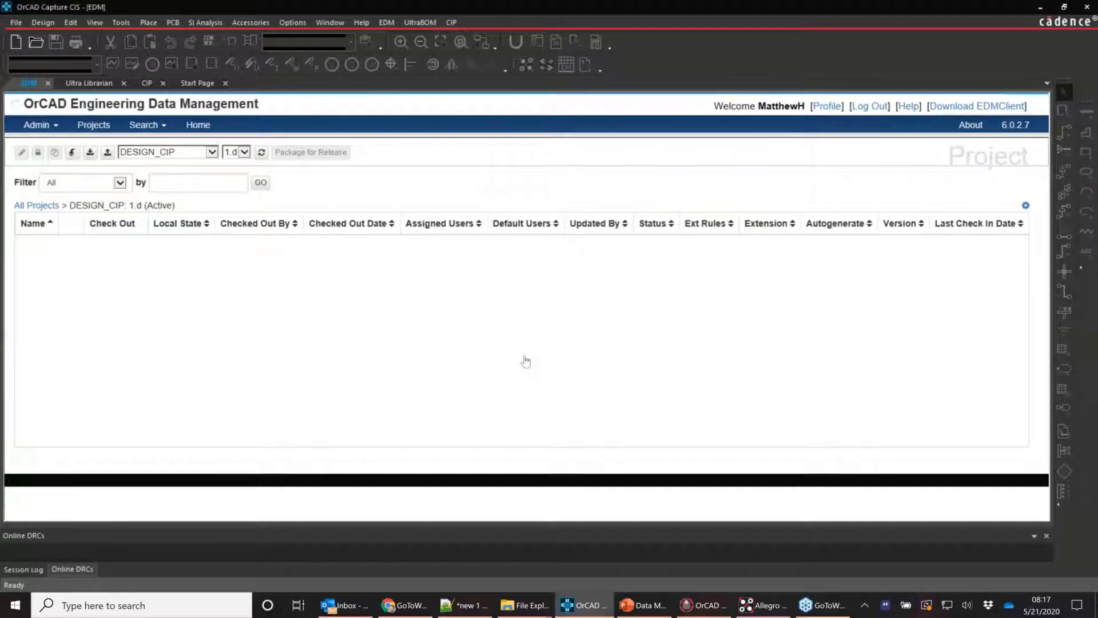
click(244, 152)
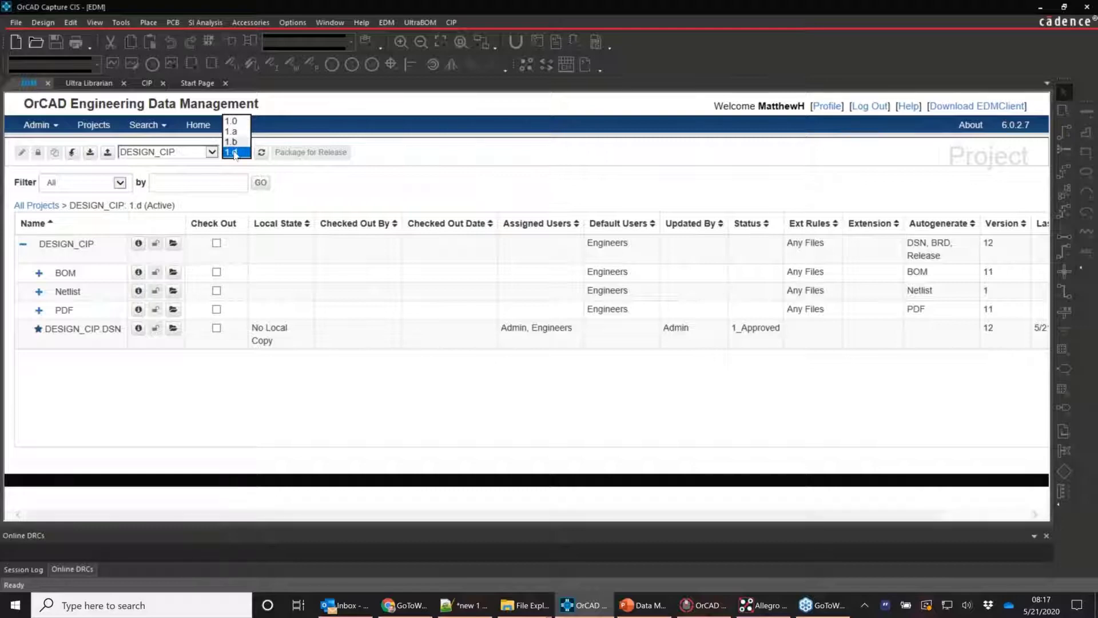
Keep version 1.d and mark DESIGN_CIP.DSN for check-out
click(233, 153)
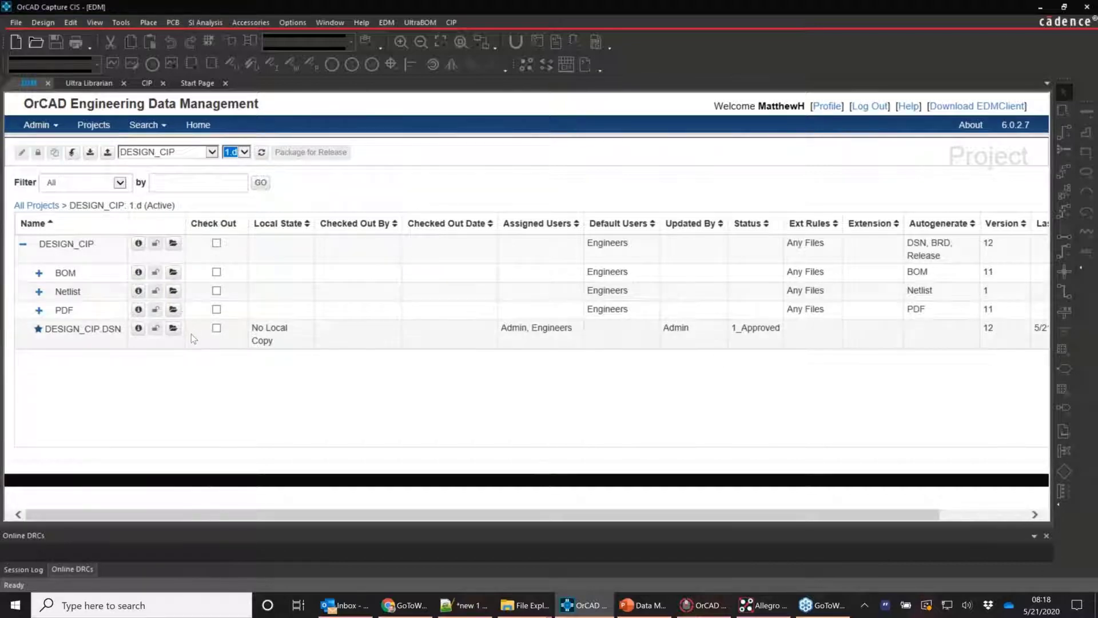
click(217, 329)
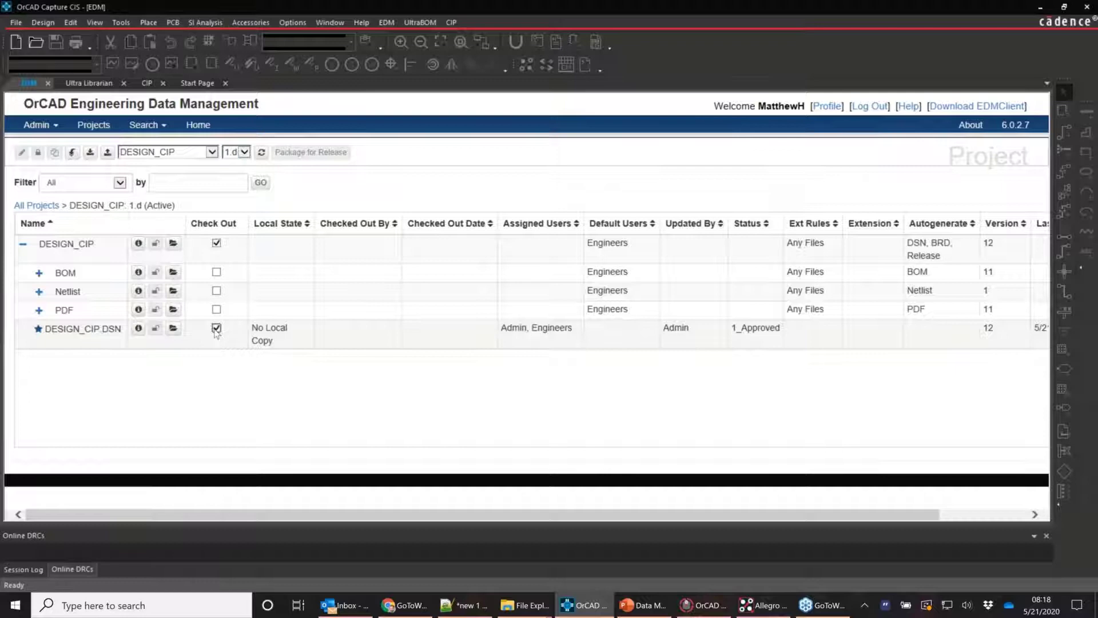
Expand the PDF and BOM entries to review their contents, then collapse them
click(64, 315)
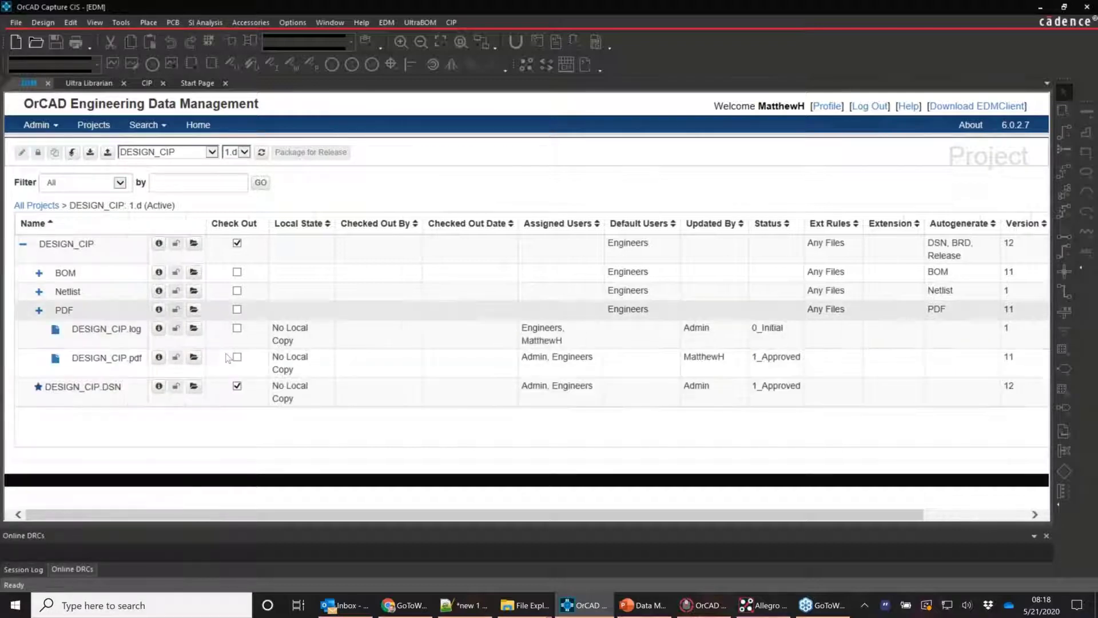
click(39, 273)
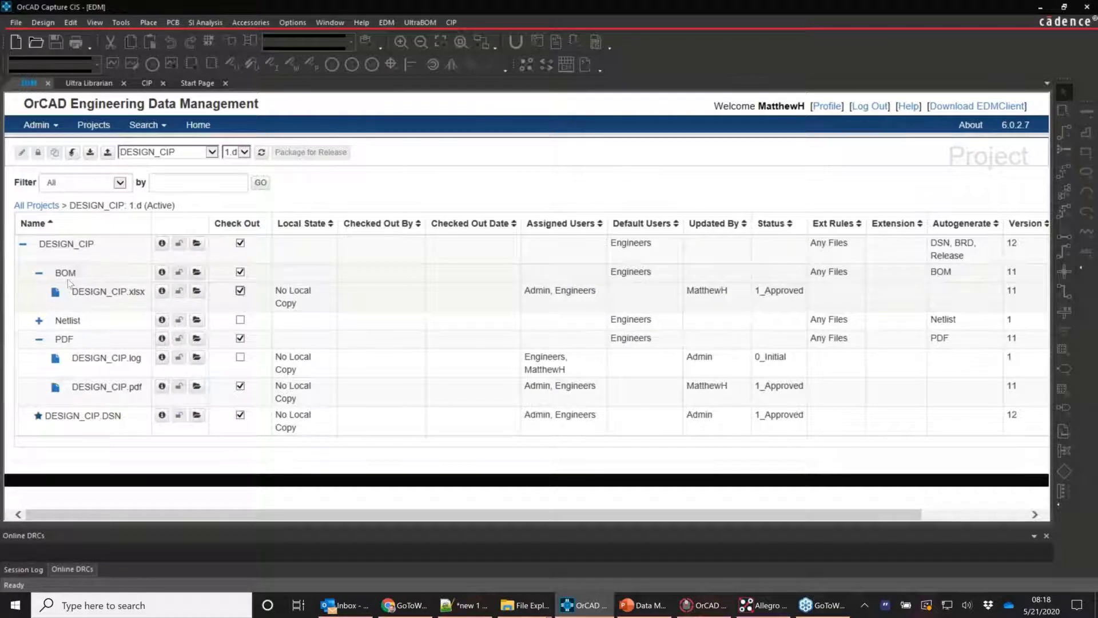
click(39, 274)
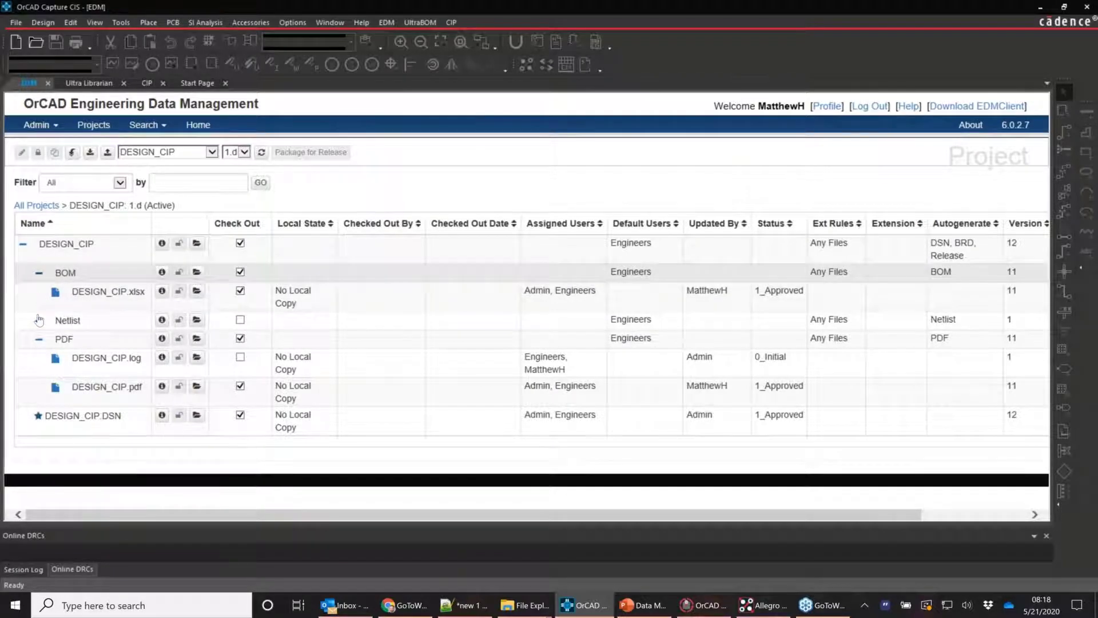
click(38, 311)
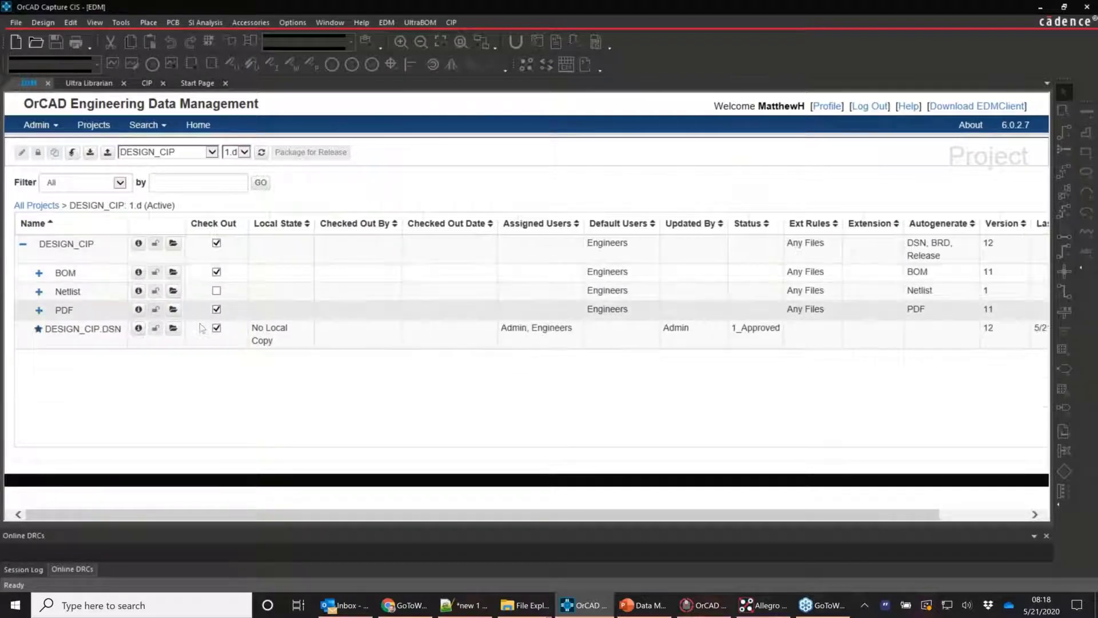
Check out the marked files including the extra netlist files, then open the local 1.d folder
click(90, 152)
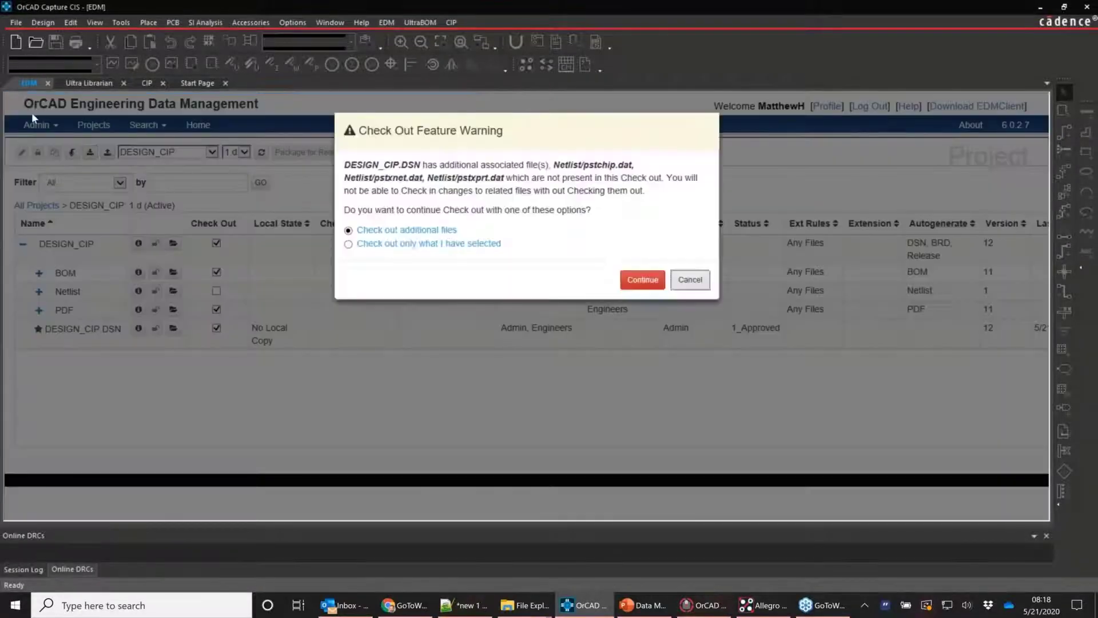
click(643, 278)
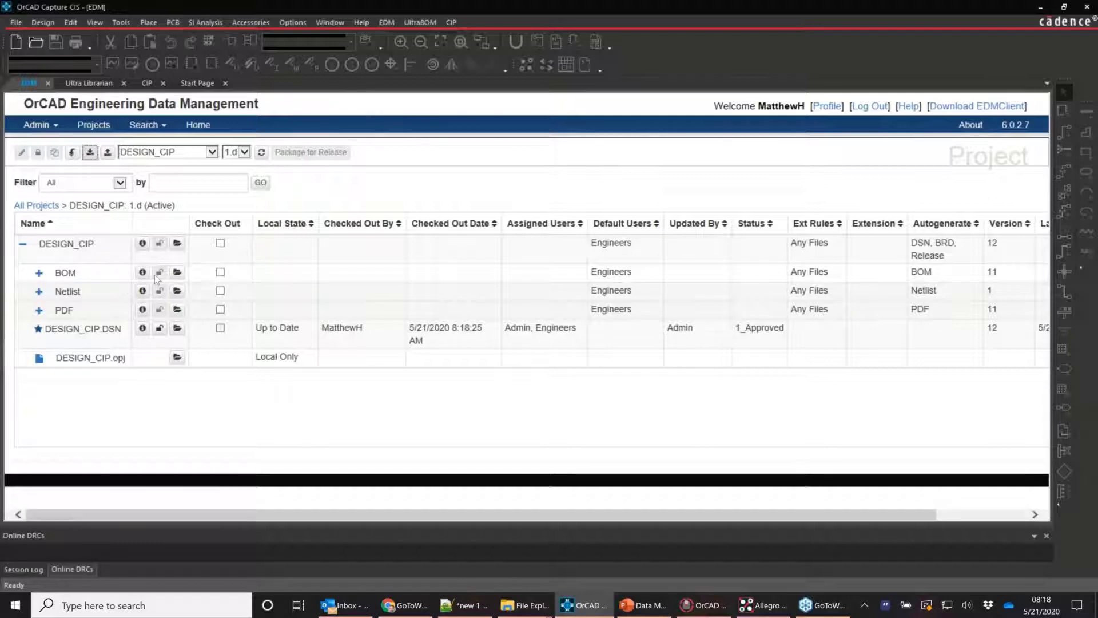
click(178, 244)
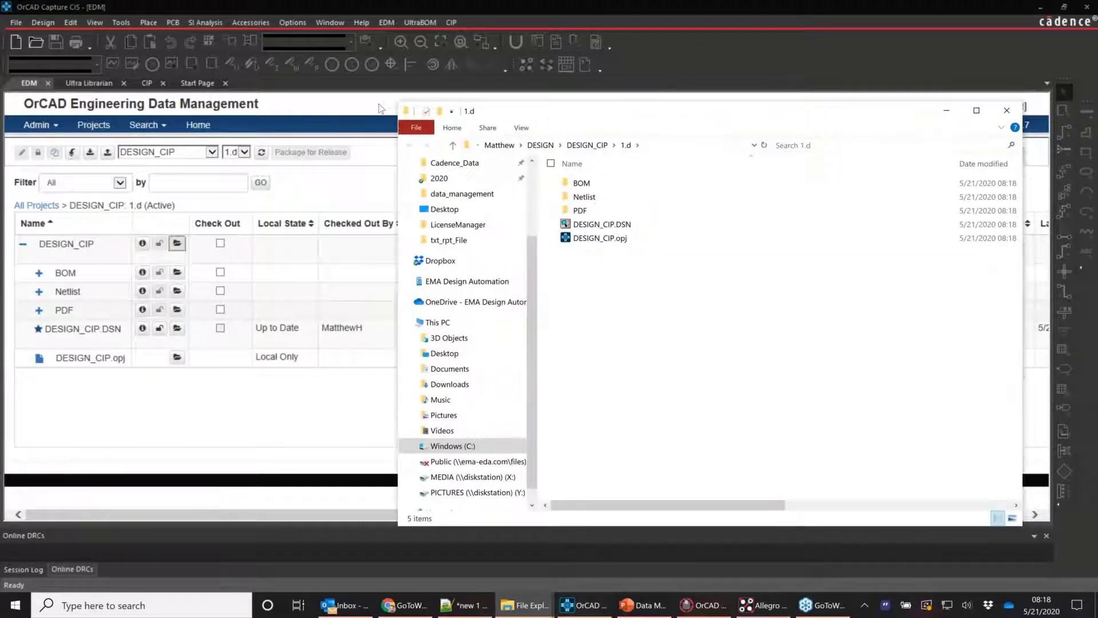
Move the 1.d folder window aside, reveal its full local path, then minimize it
drag(606, 113, 381, 108)
click(241, 141)
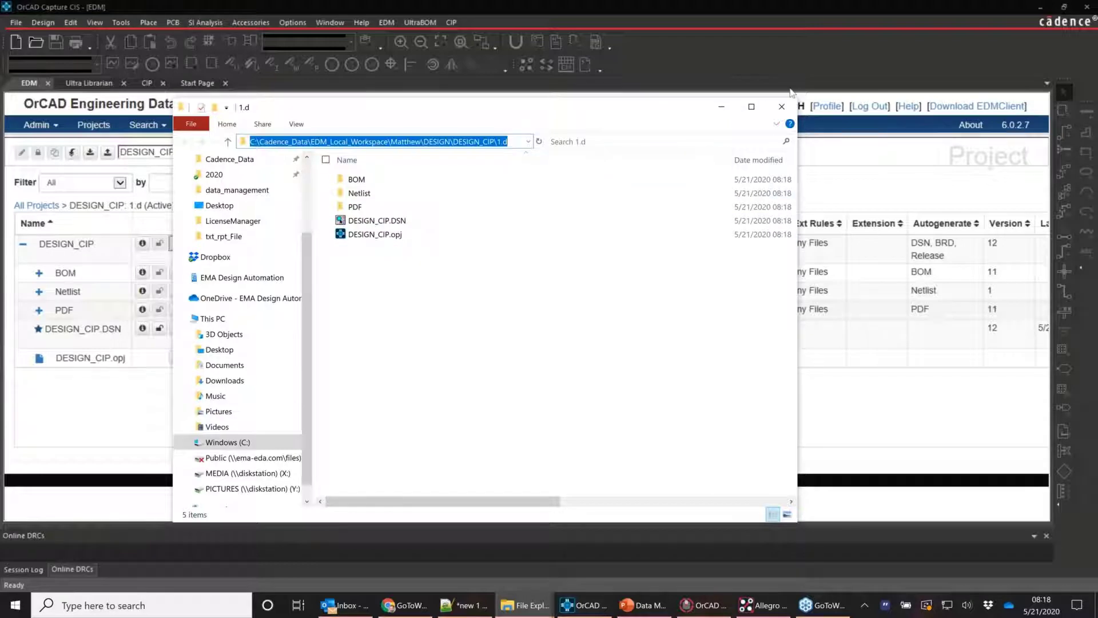
click(721, 107)
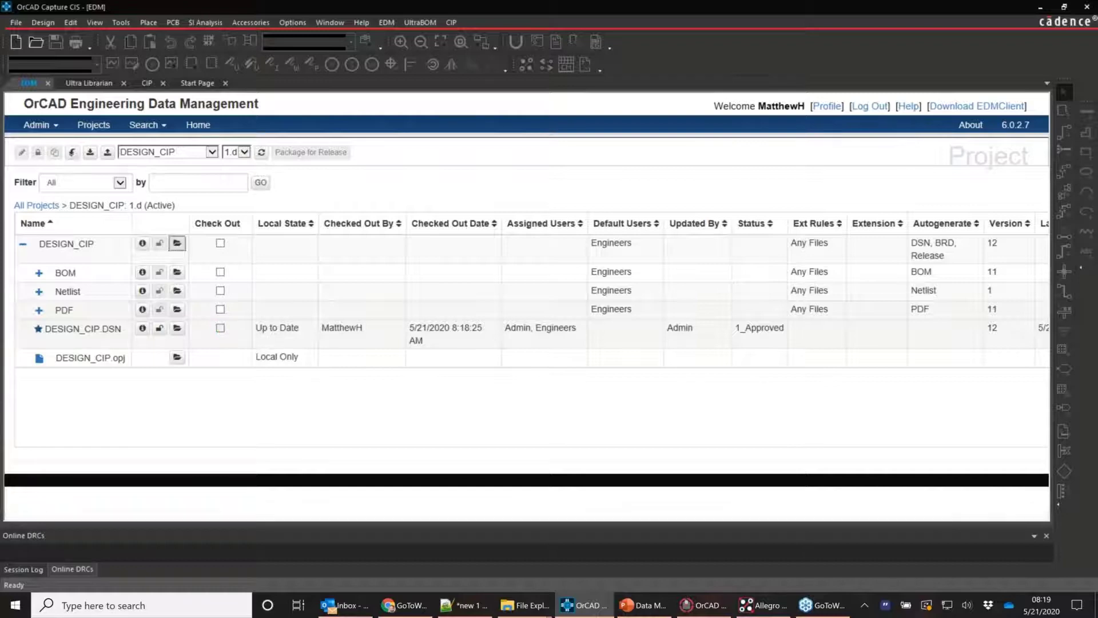
Highlight the Checked Out By and Checked Out Date cells, then open the checked-out DESIGN_CIP.DSN
double_click(337, 328)
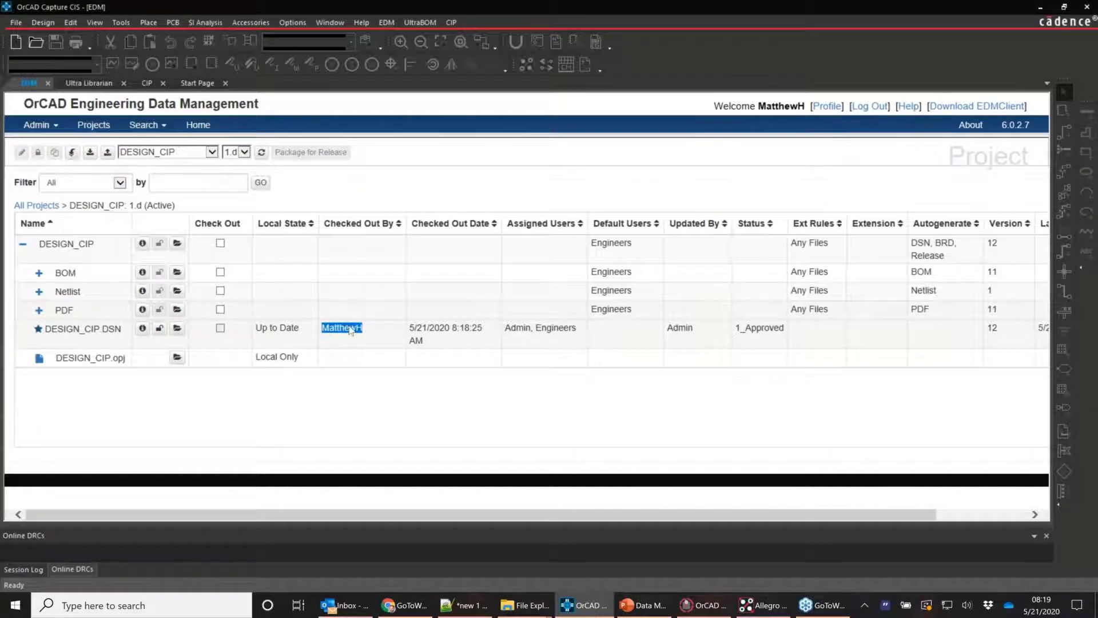
drag(449, 342, 402, 332)
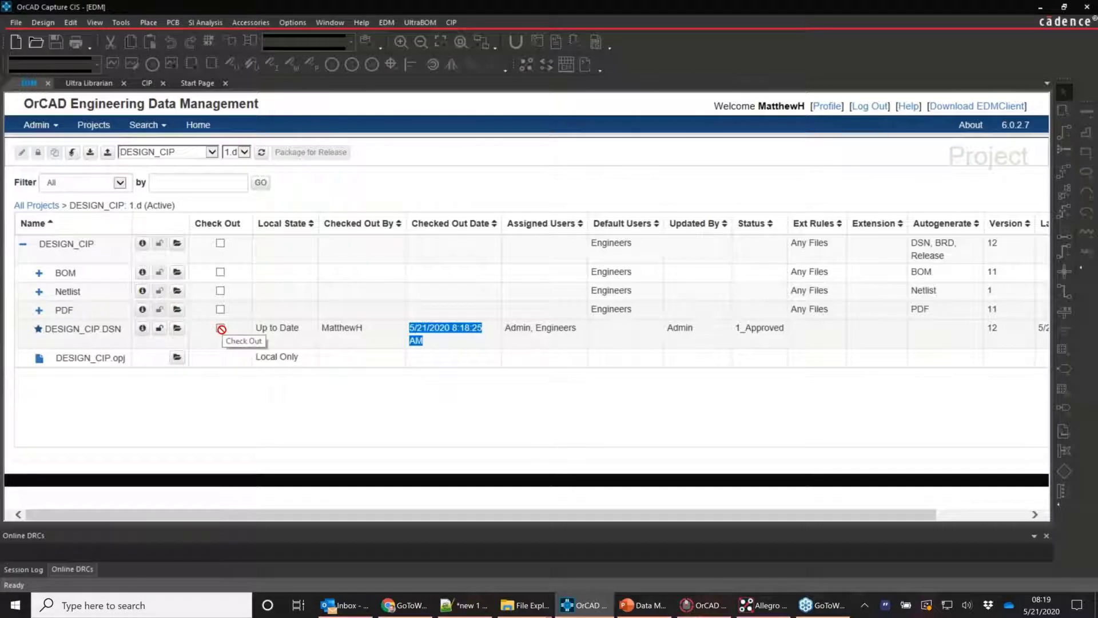
click(178, 329)
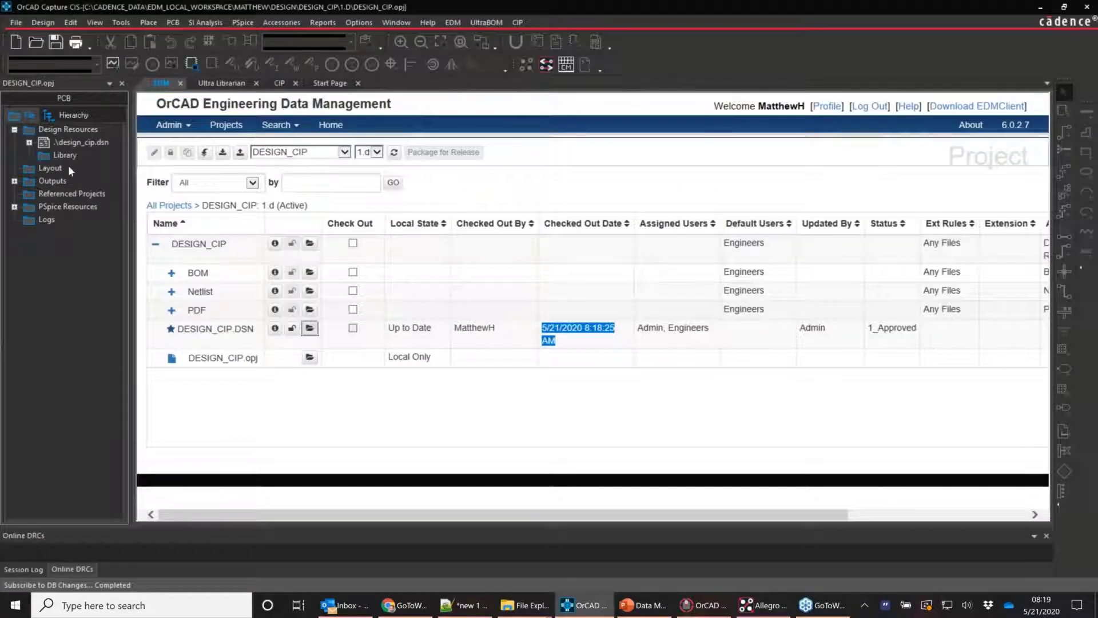
Copy XC18V01 part U3 on PAGE1 to a new U5 below it, then close the project for check-in
click(44, 155)
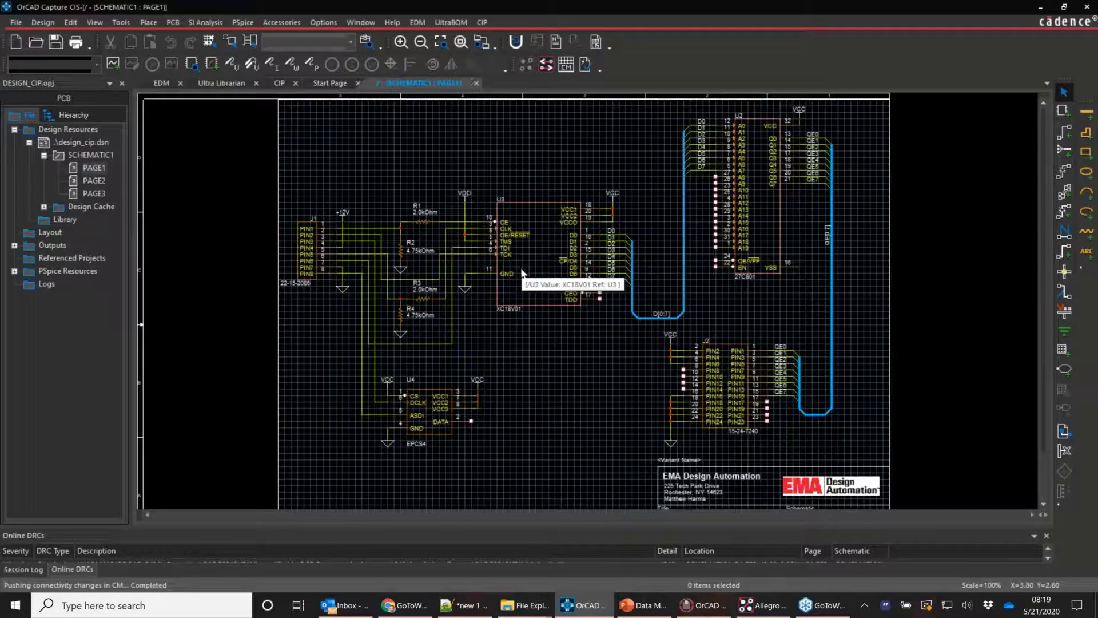
click(538, 267)
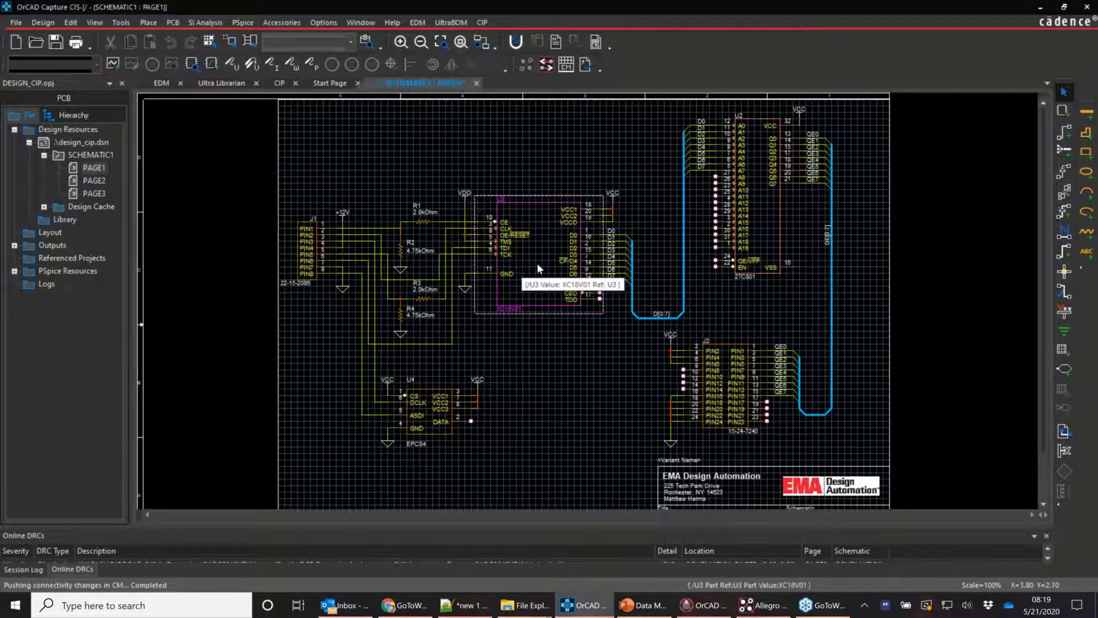
drag(537, 263, 555, 407)
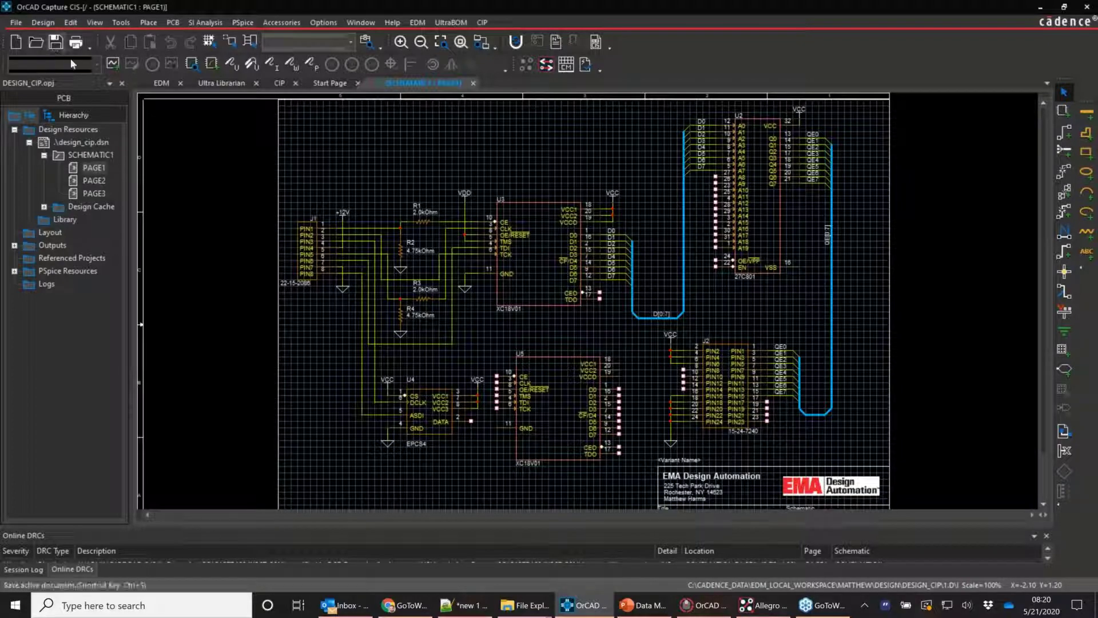
click(122, 85)
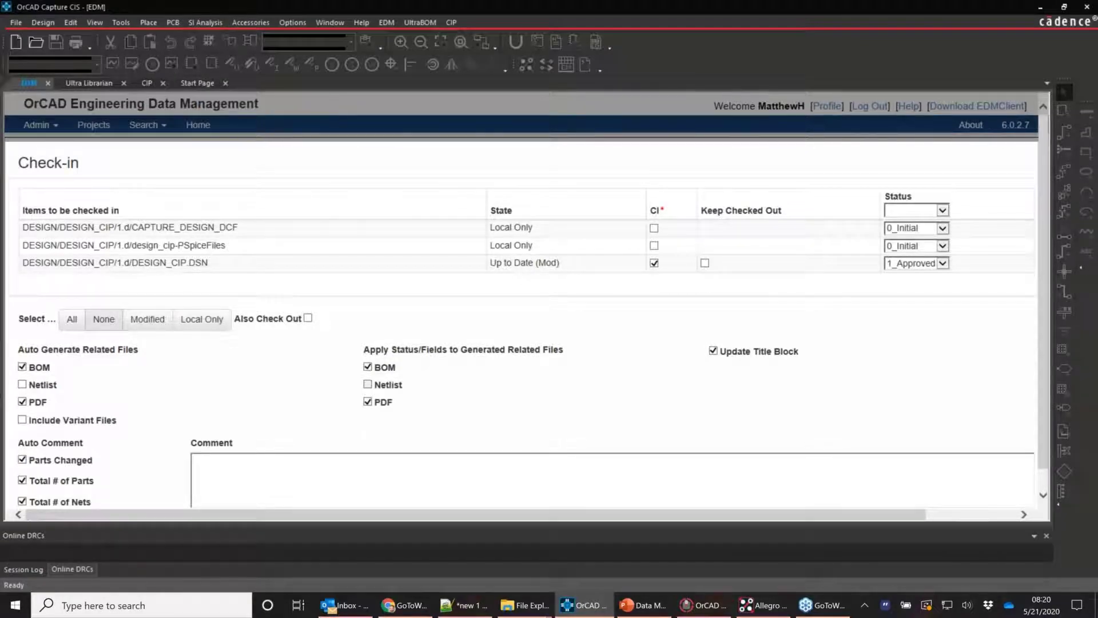
Submit the check-in of the design with the comment 'demo1'
scroll(23, 347, down, 1)
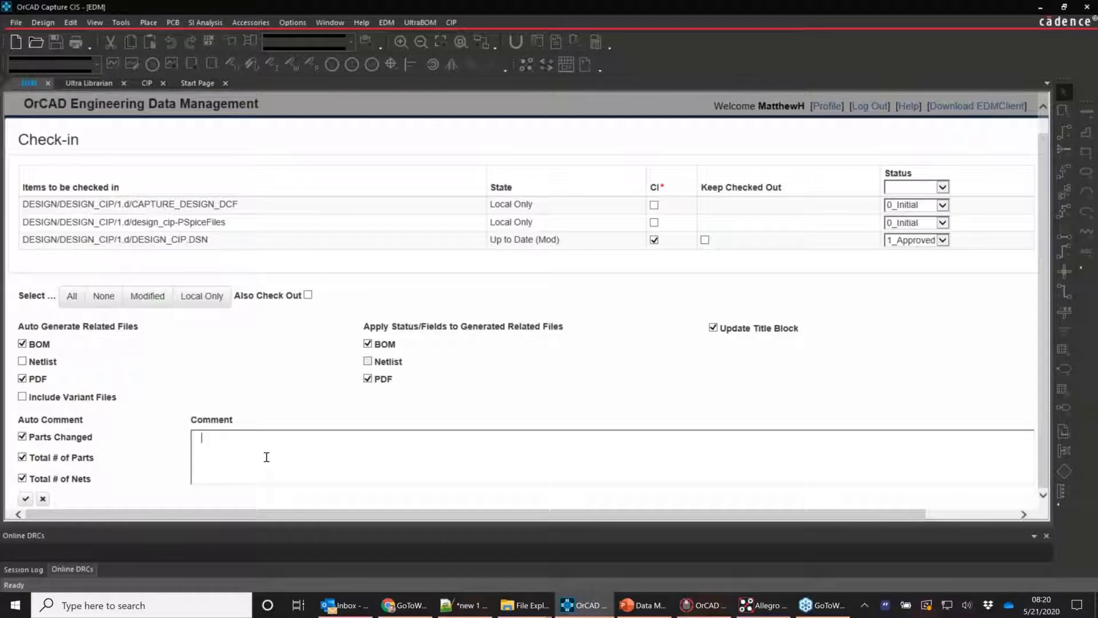
text(demo1)
click(26, 499)
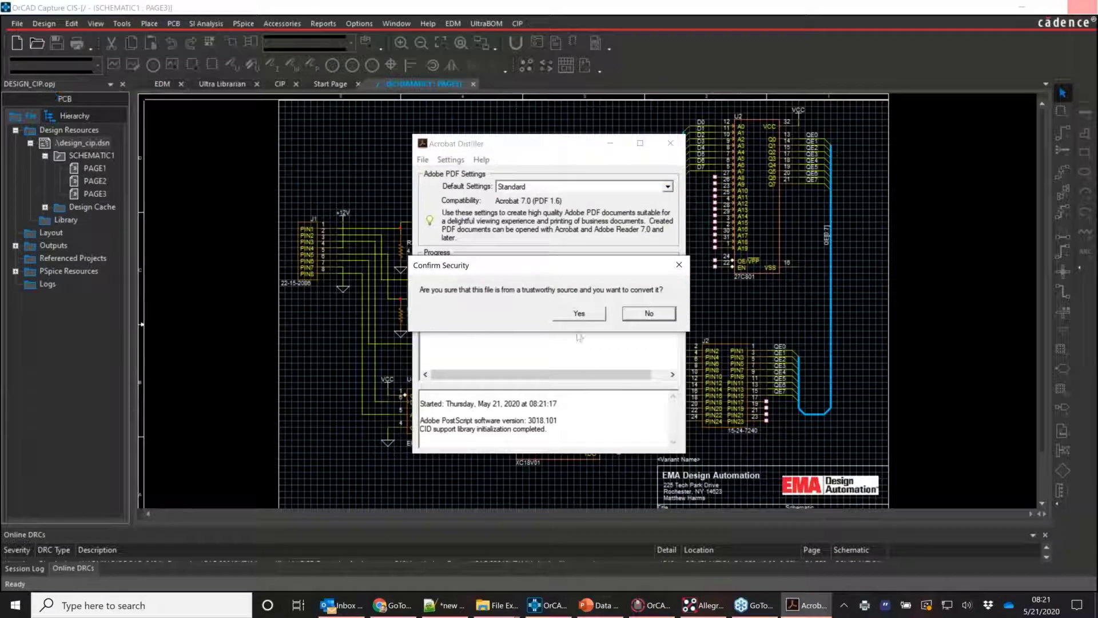
Approve Distiller's PDF conversion so the check-in finishes with DESIGN_CIP.DSN at version 13
click(579, 313)
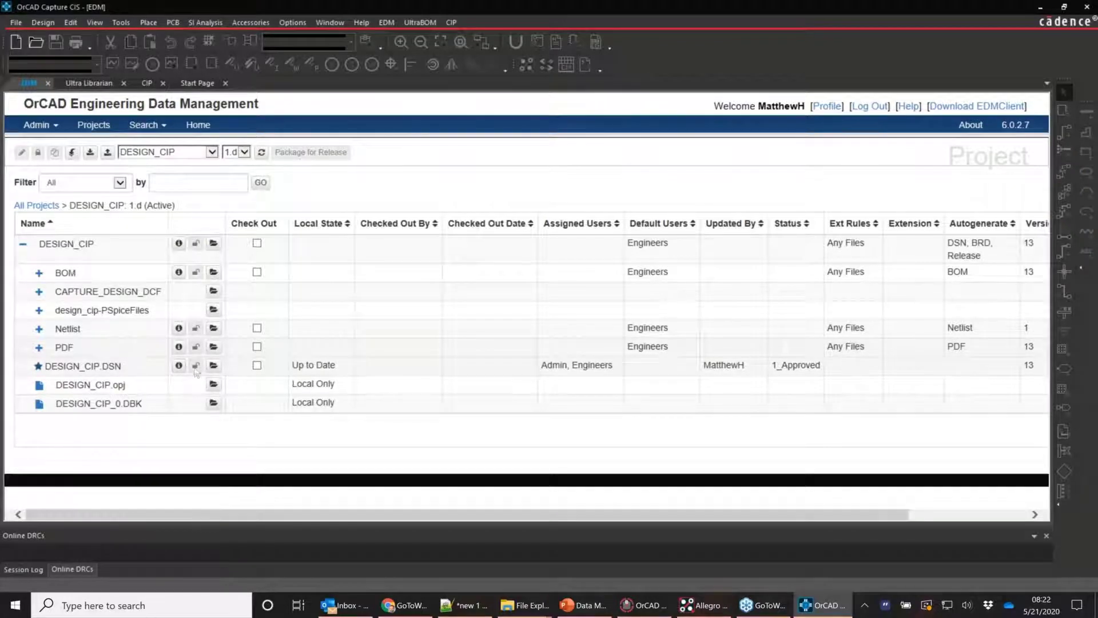
click(179, 365)
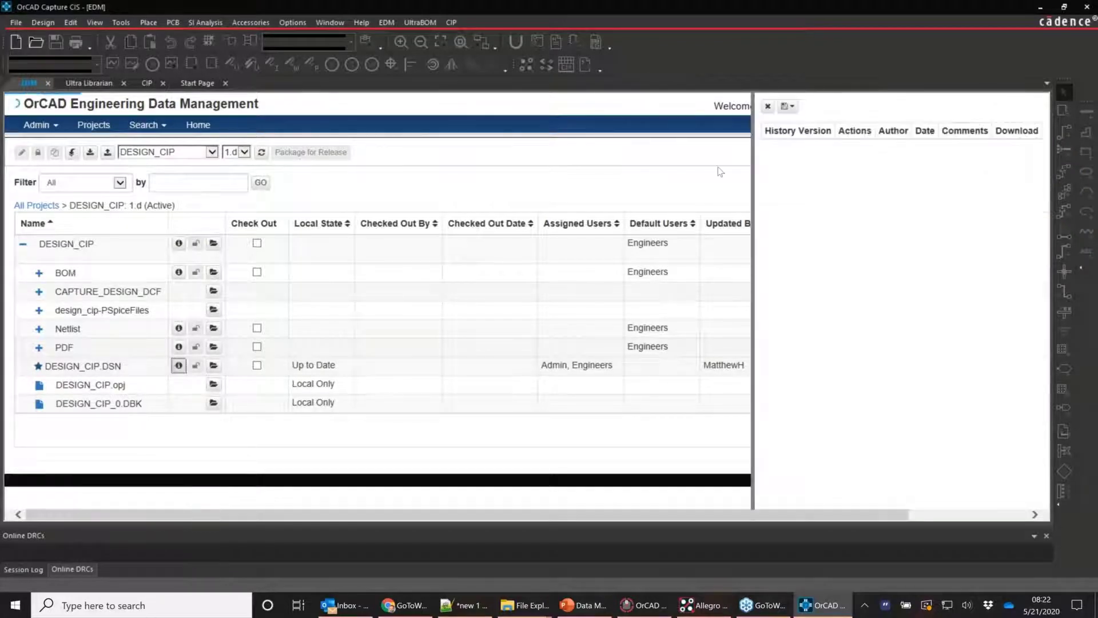
double_click(503, 162)
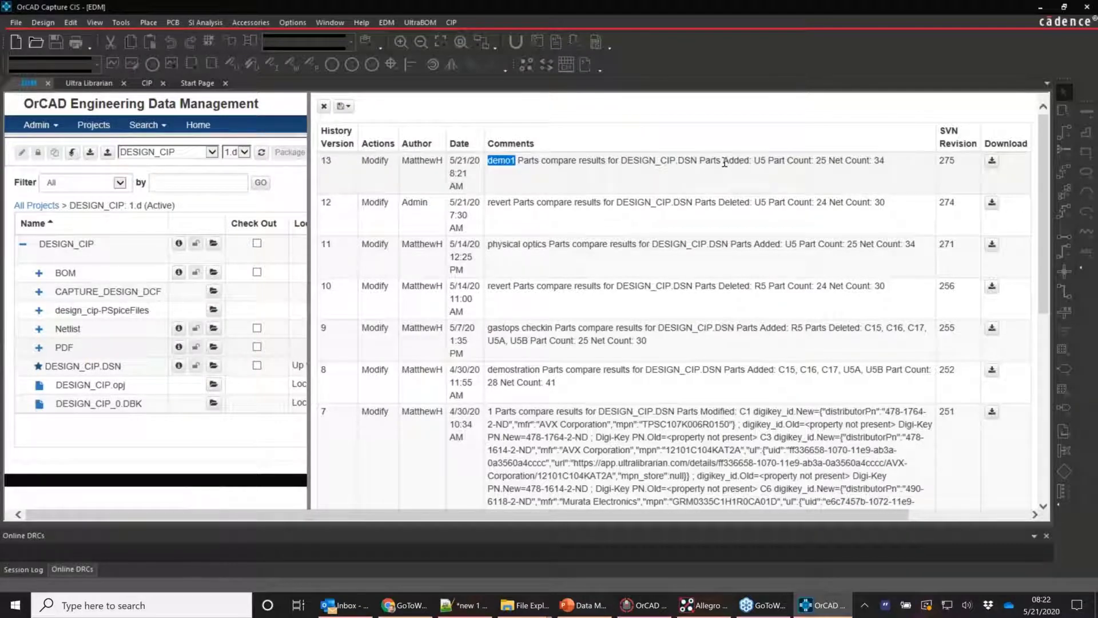
drag(700, 160, 767, 162)
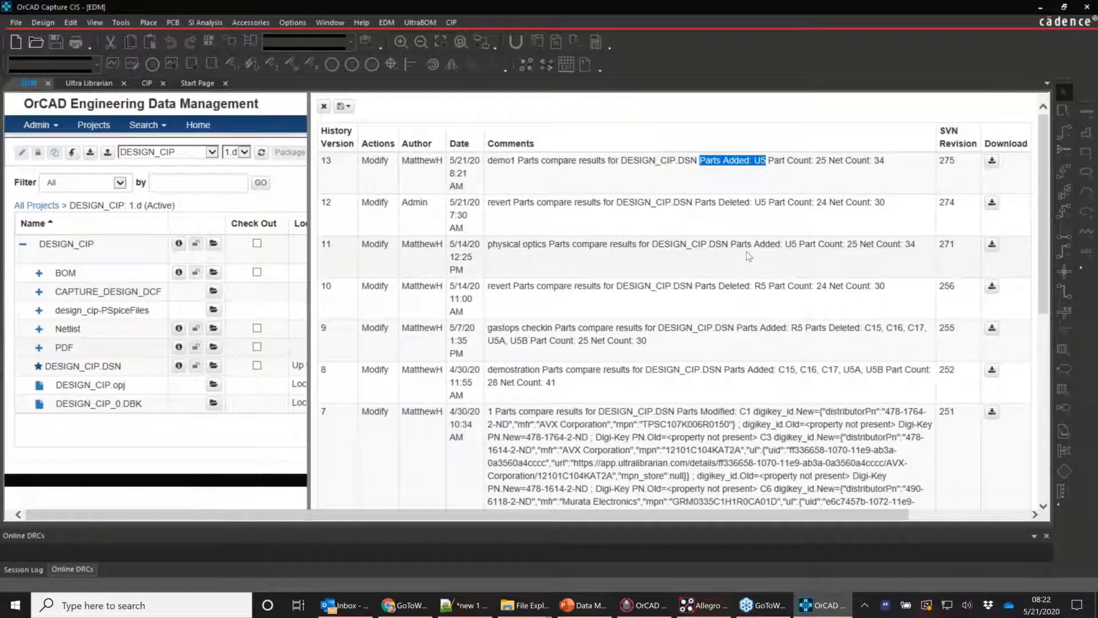
scroll(748, 257, down, 3)
scroll(748, 124, up, 3)
drag(769, 161, 883, 163)
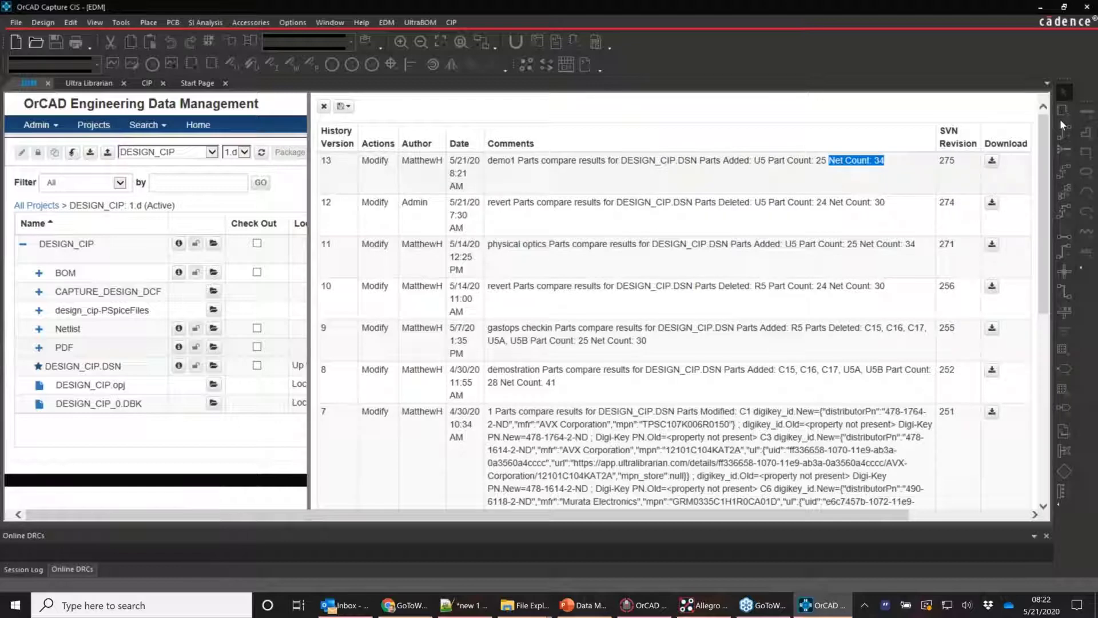
drag(699, 161, 766, 162)
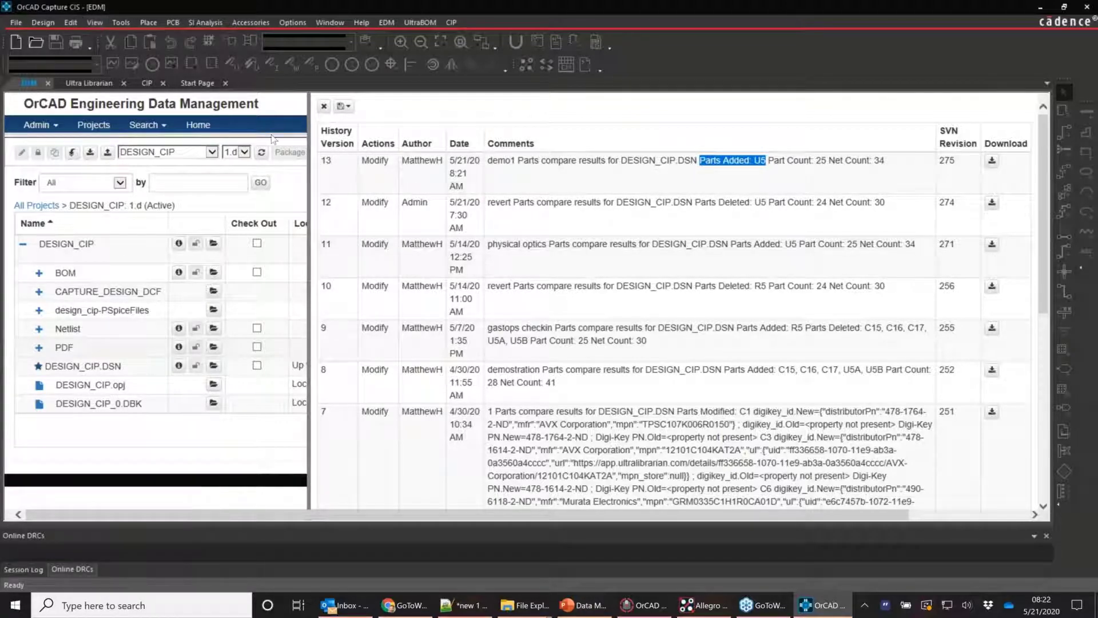
click(324, 107)
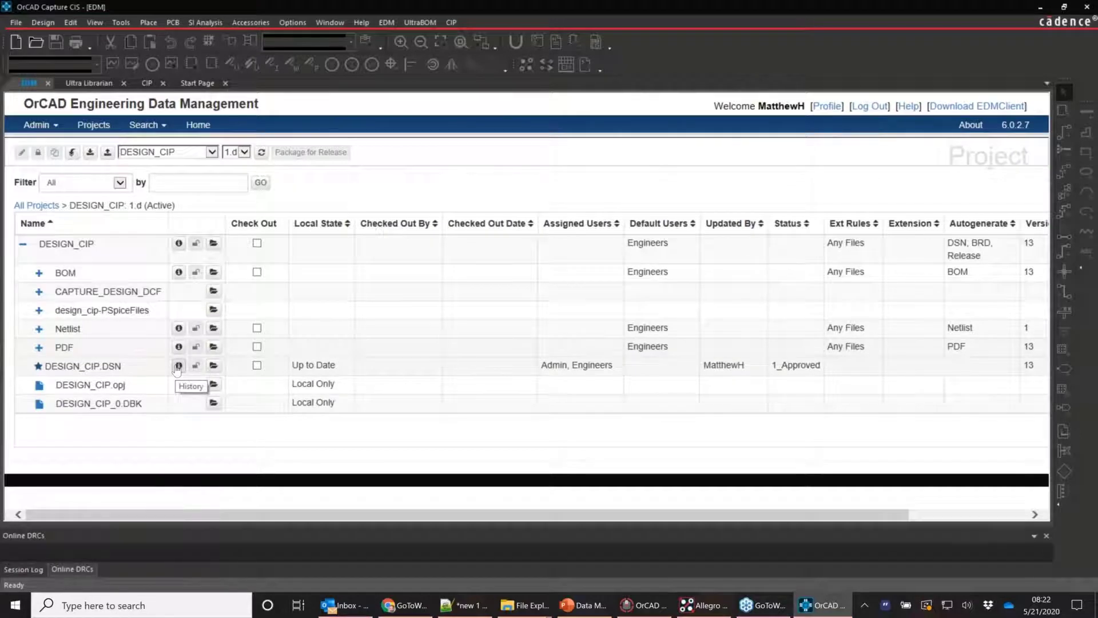
Open DESIGN_CIP.pdf from the PDF folder, jump to bookmarks C12, C2, C7, C8, C9, R2, then close it
click(38, 347)
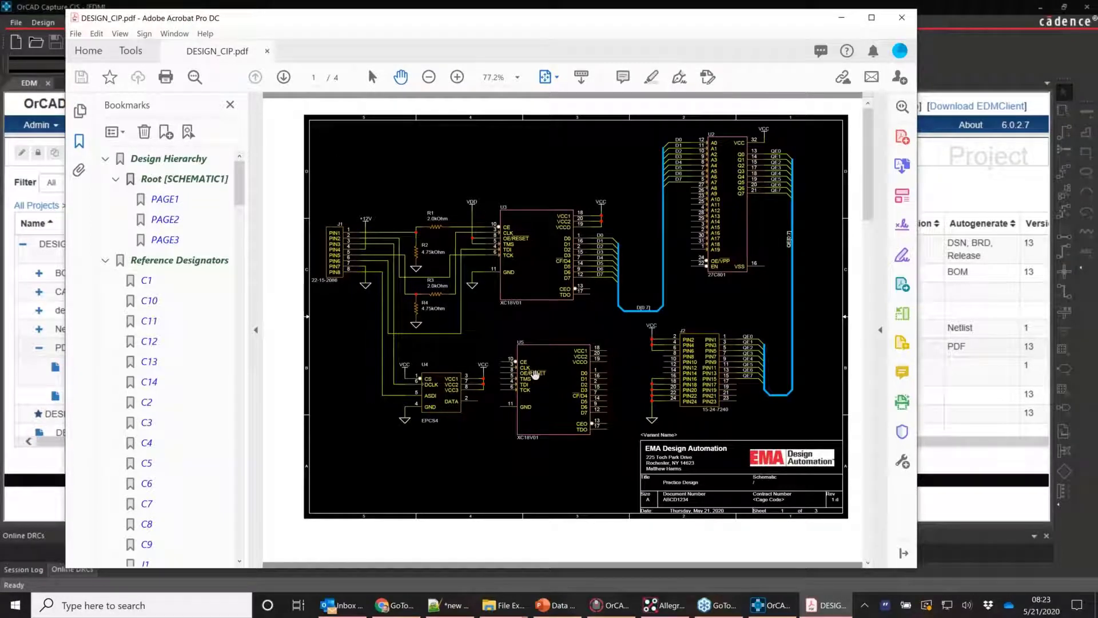
click(536, 375)
click(146, 342)
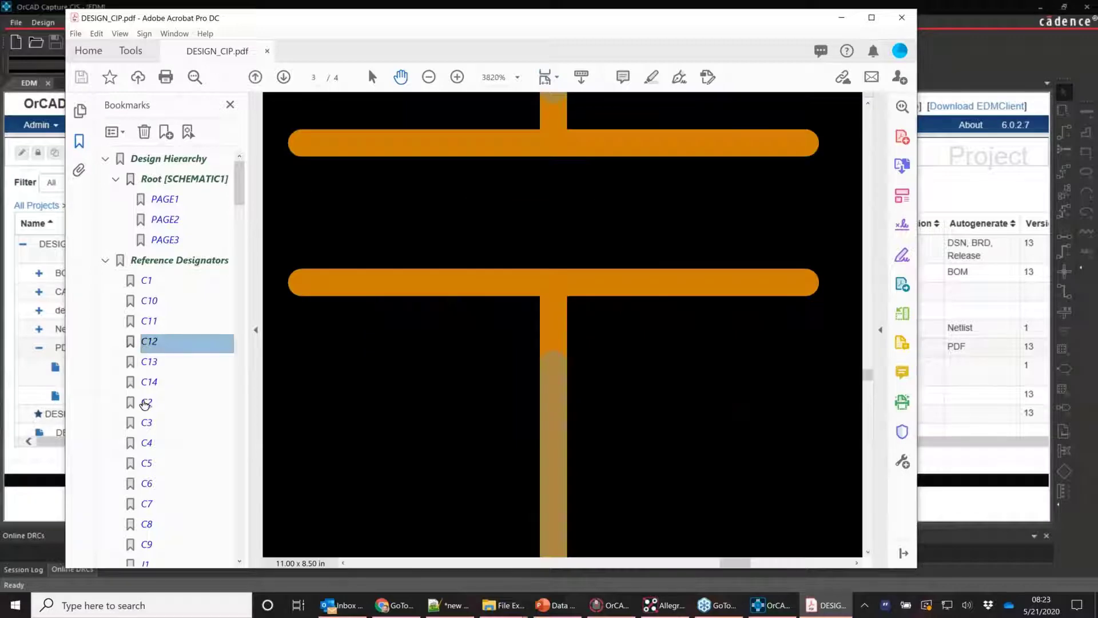
click(145, 404)
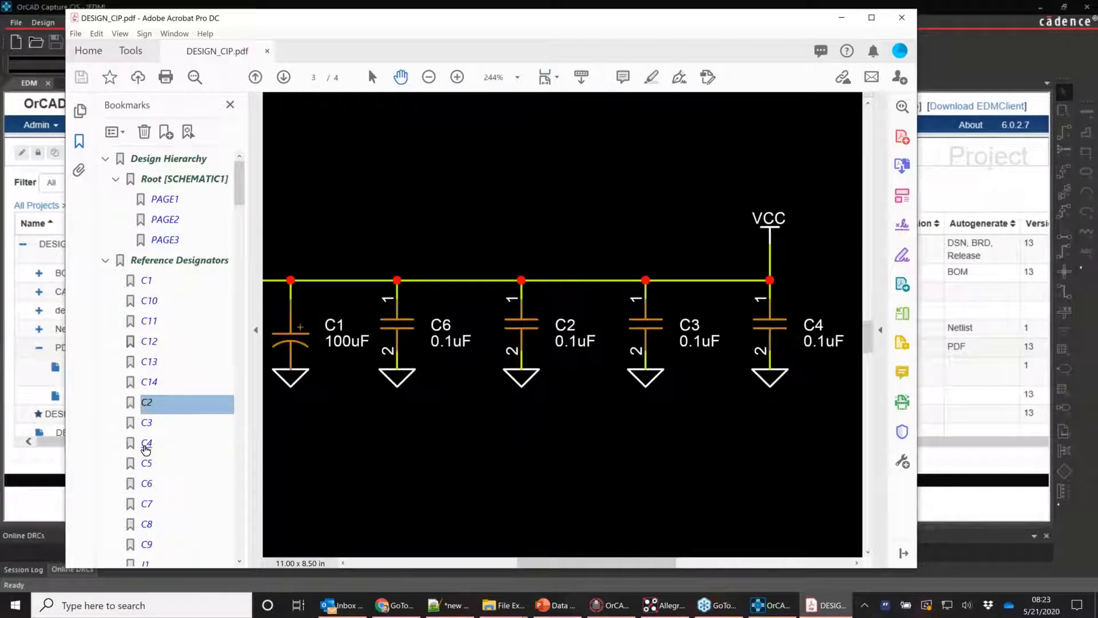
click(145, 505)
click(143, 526)
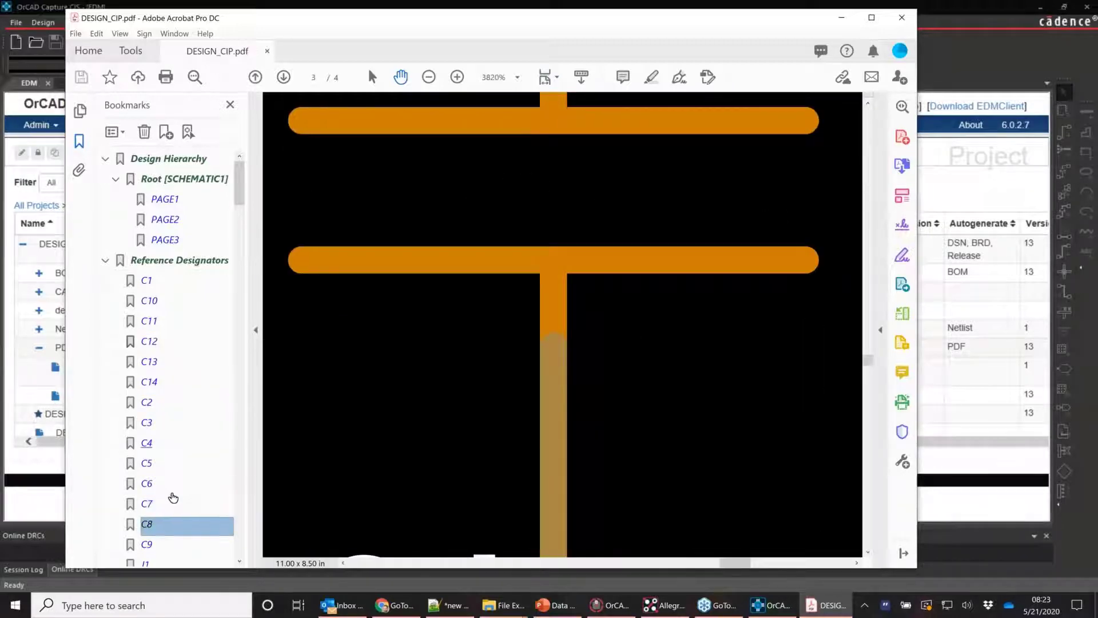
click(146, 544)
scroll(147, 377, down, 4)
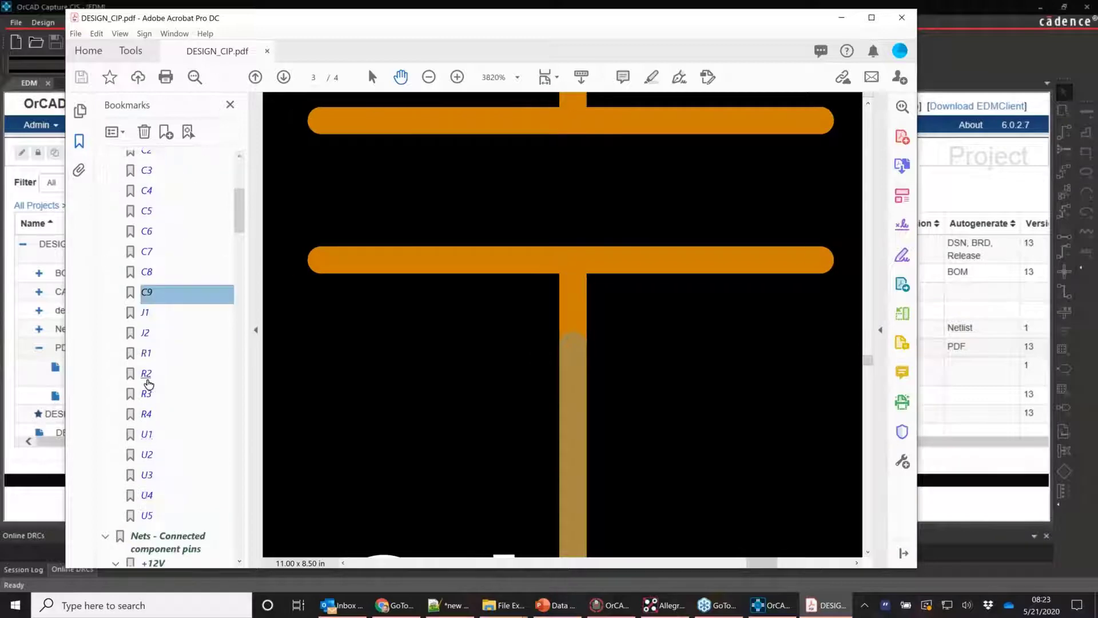
click(147, 373)
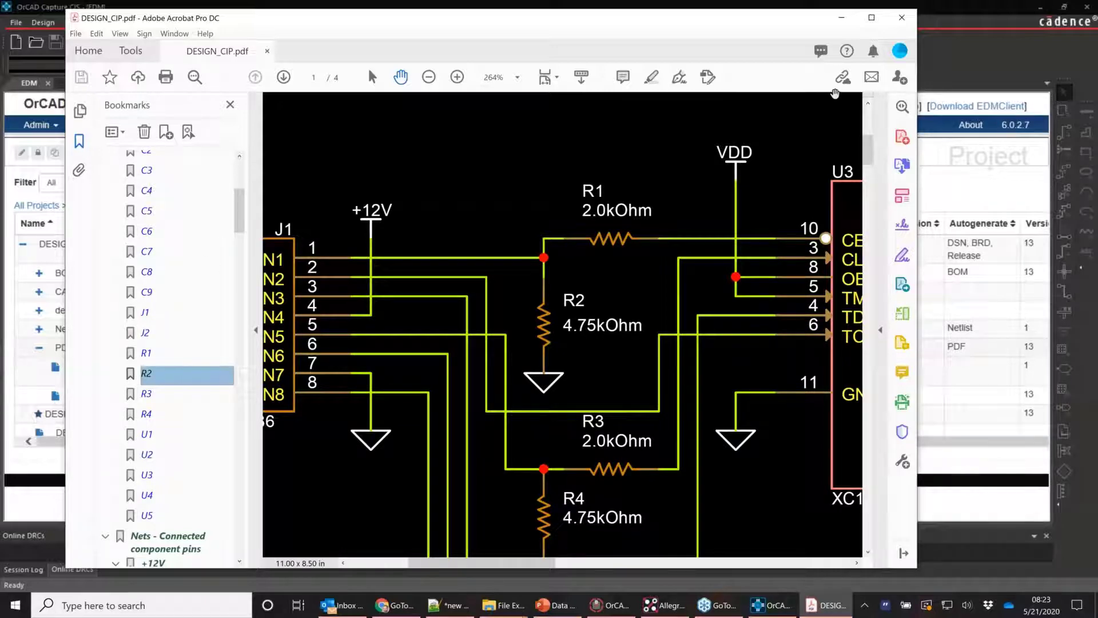
click(902, 17)
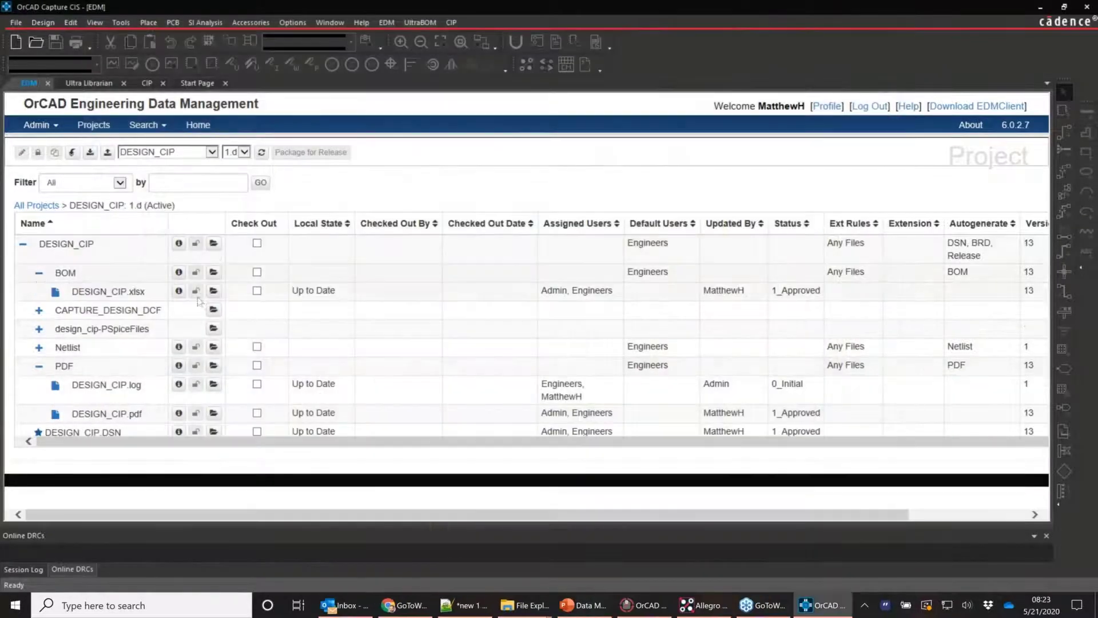
Open the DESIGN_CIP.xlsx bill of materials in Excel and maximize its window
click(214, 292)
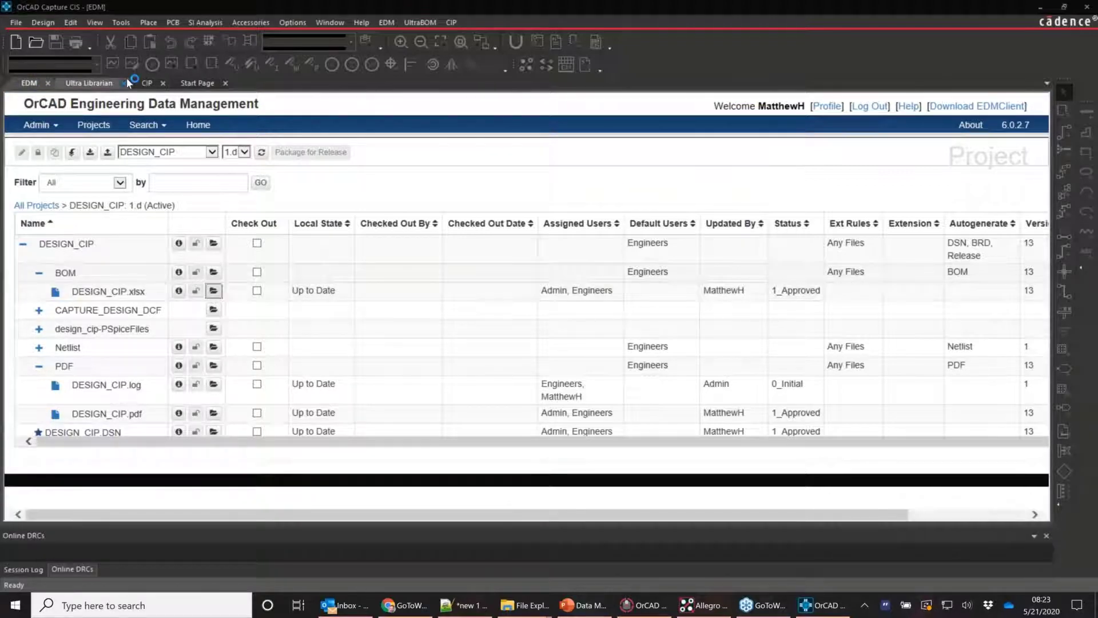
click(121, 22)
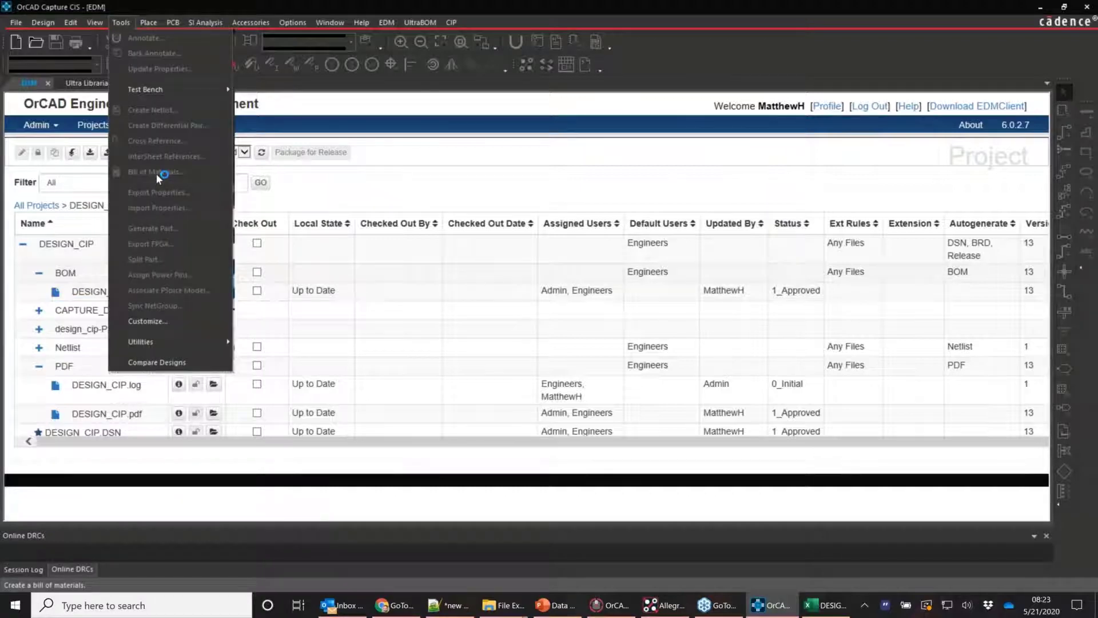
click(302, 22)
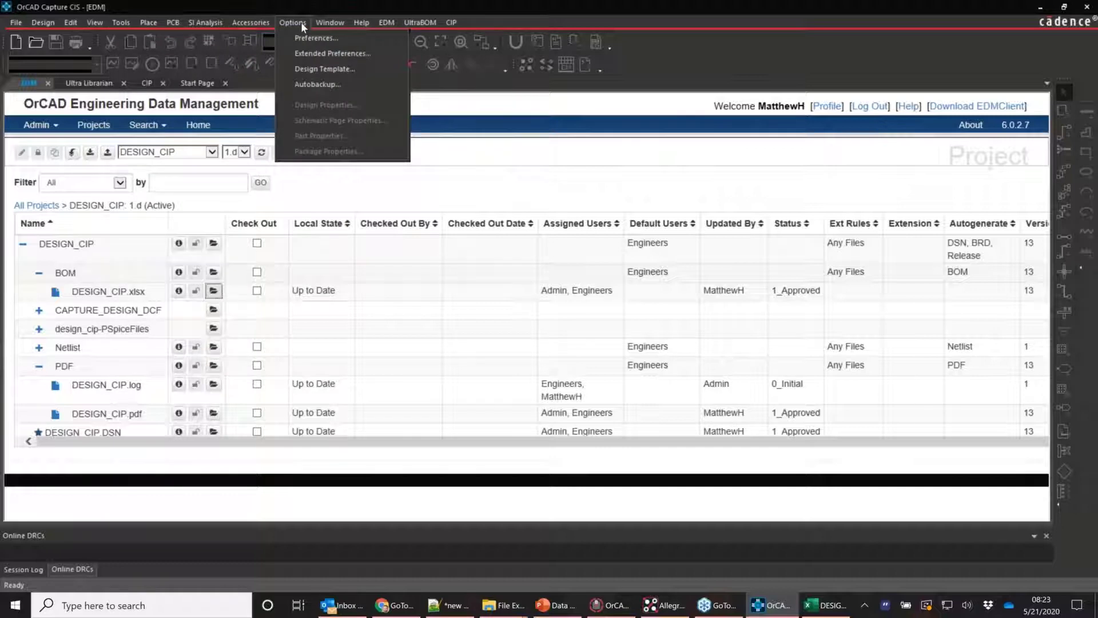
click(313, 6)
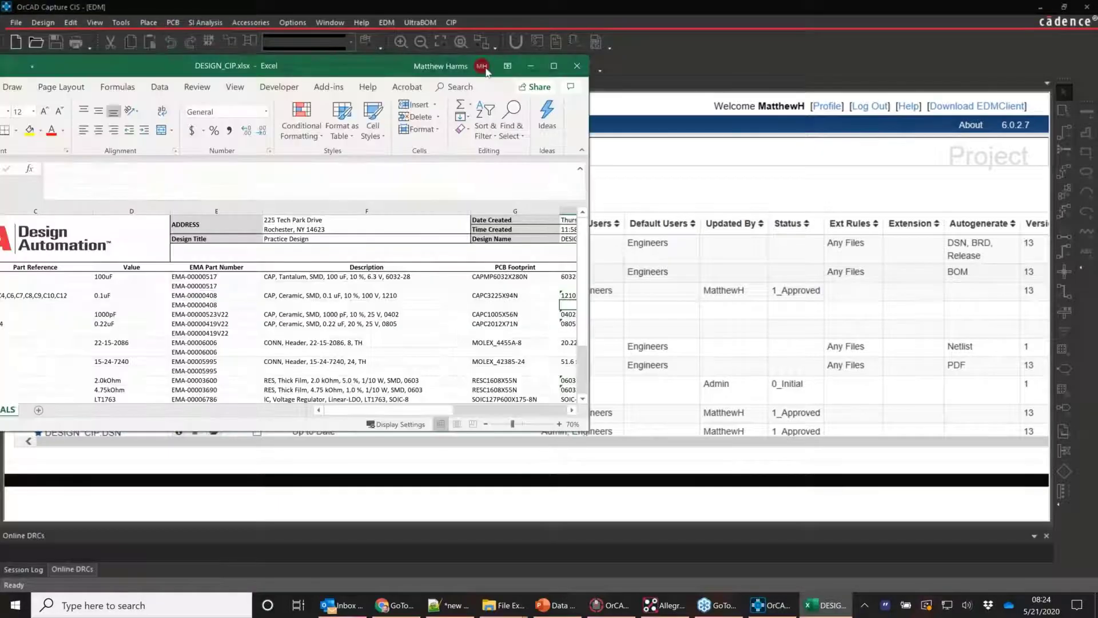
click(553, 66)
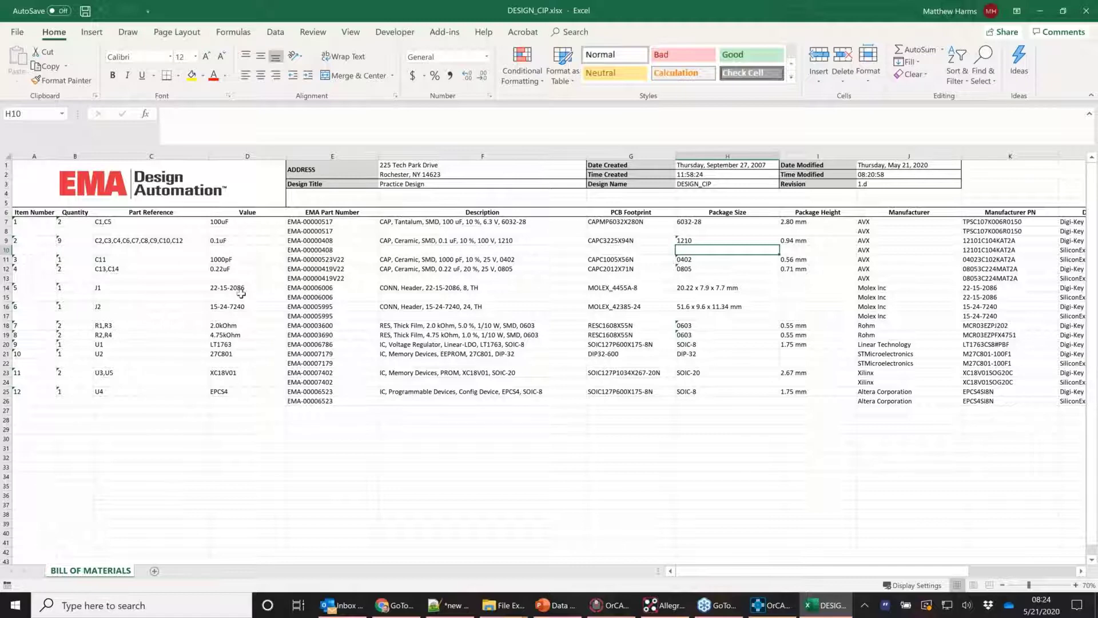
Review address block E1:F3, revision 1.d in J3, and references C1,C5 and U3,U5 (XC18V01)
click(106, 181)
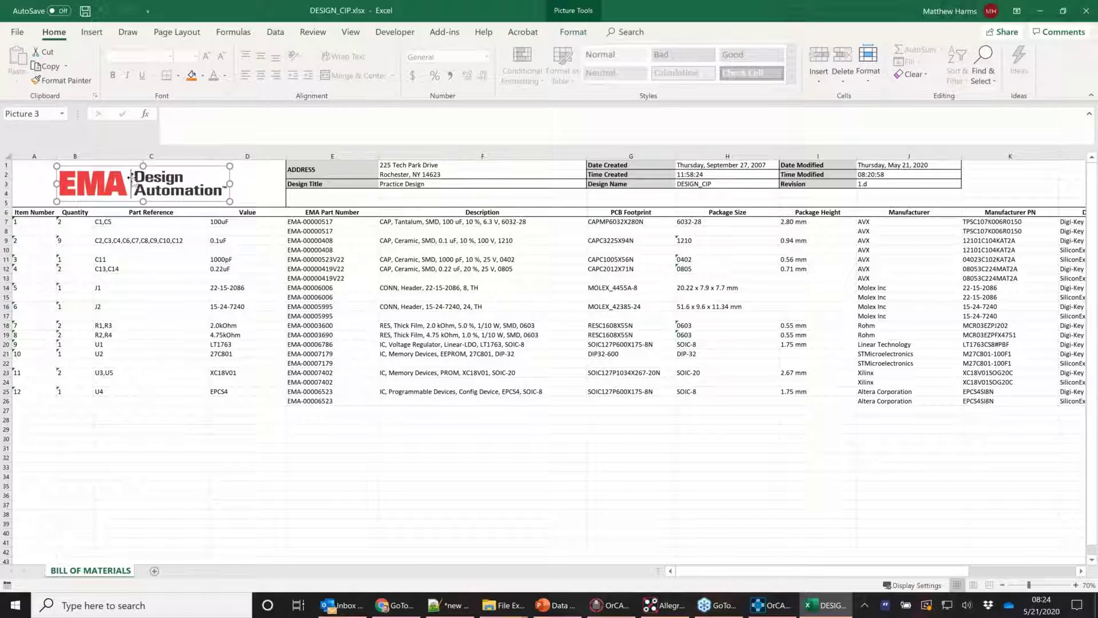
click(355, 169)
shift+click(441, 183)
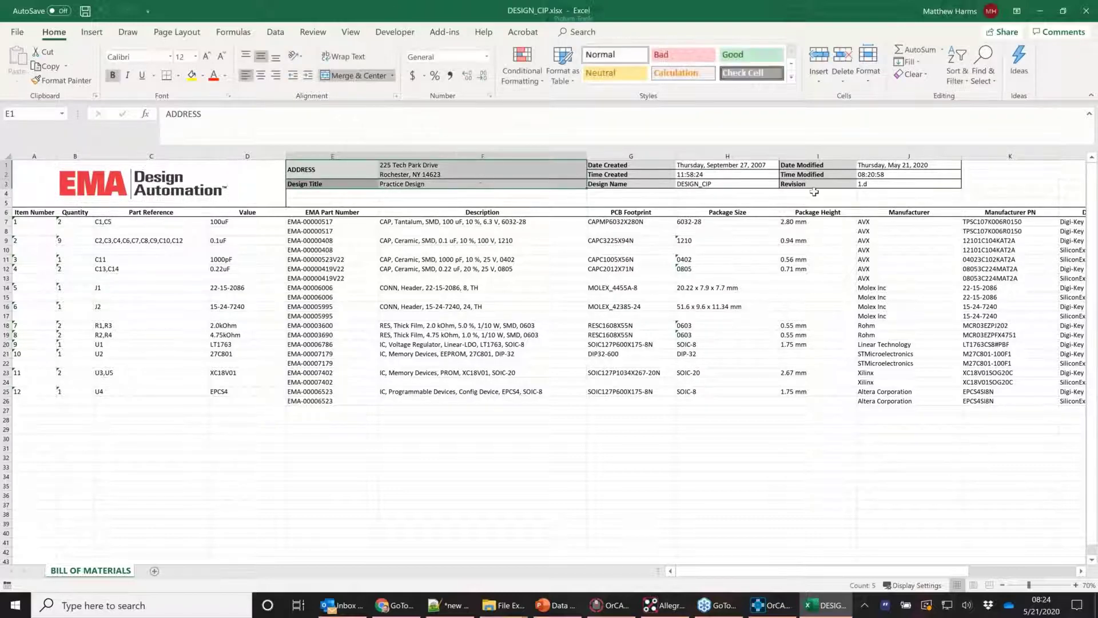
click(909, 186)
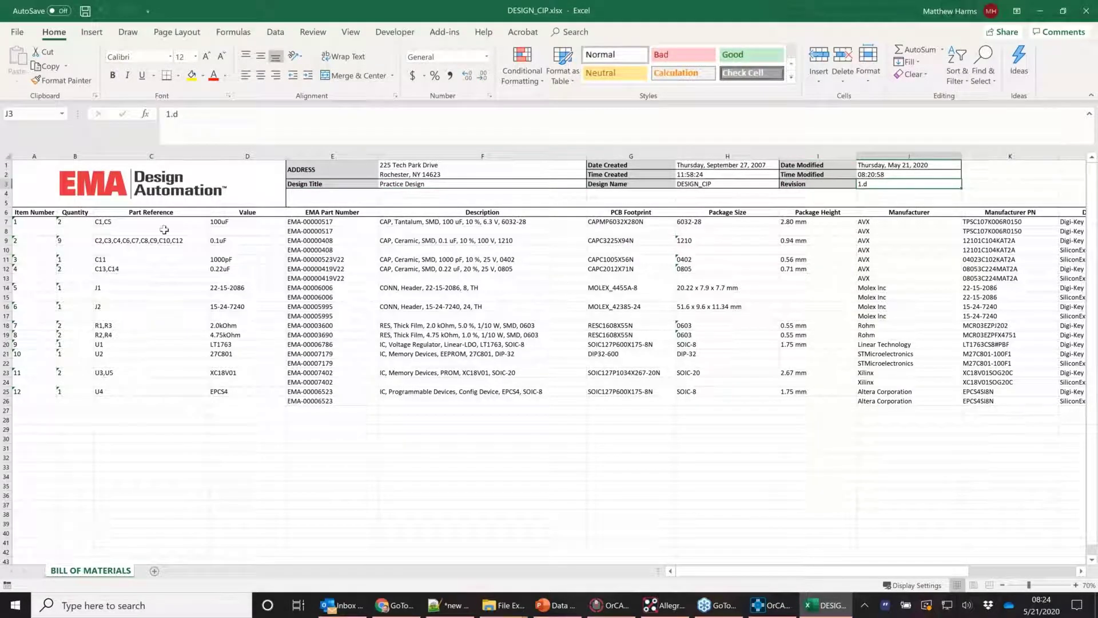
click(139, 224)
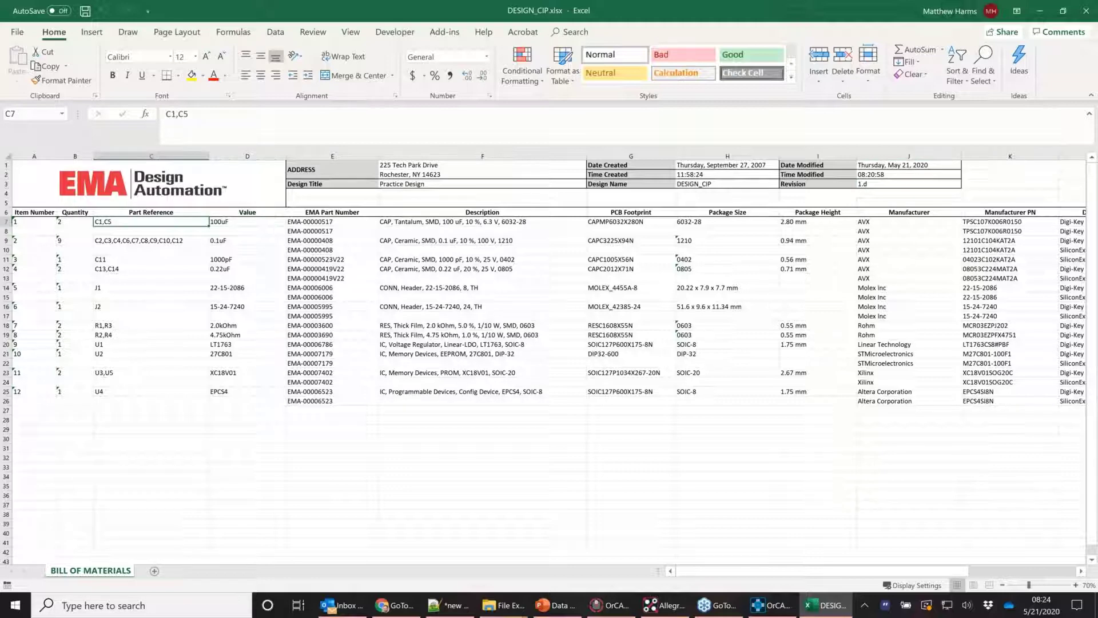
click(116, 373)
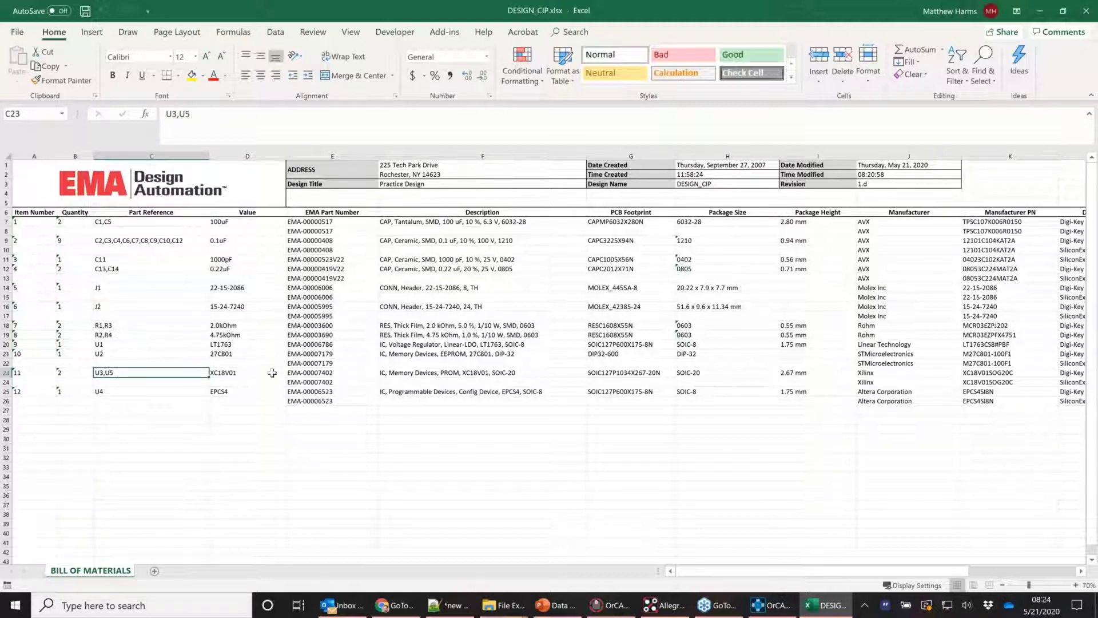
key(Tab)
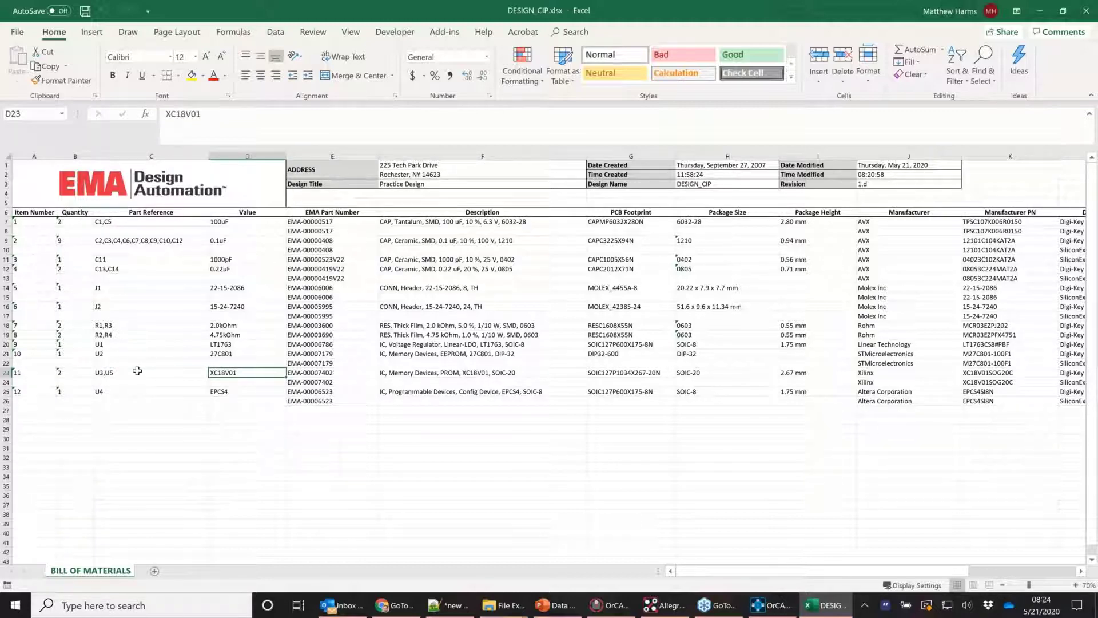
click(137, 371)
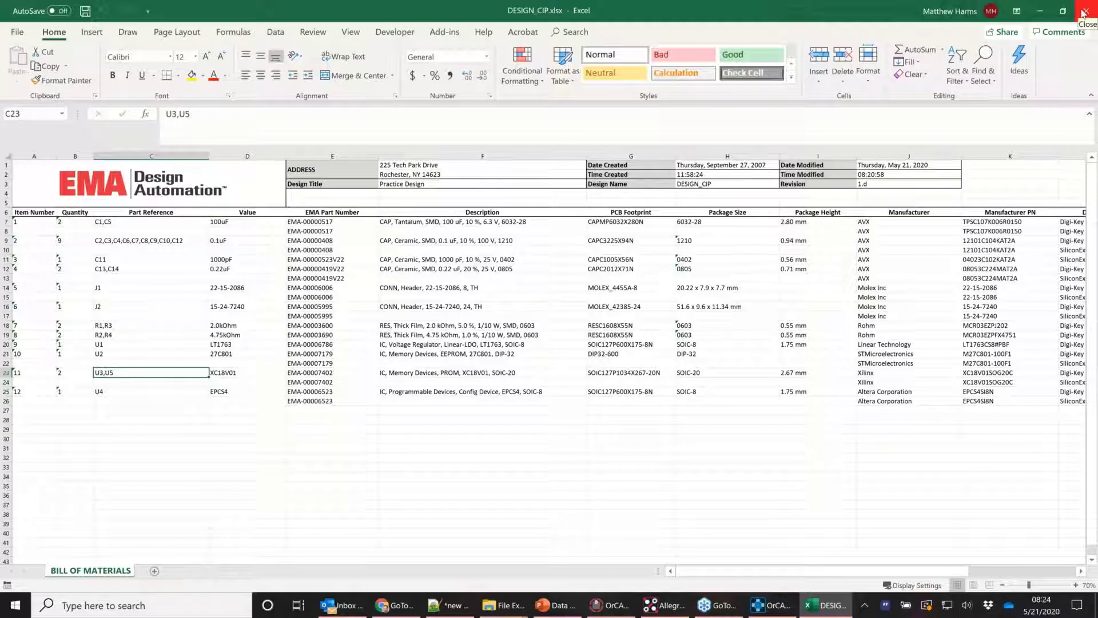
Close the BOM workbook and open DESIGN_TEAM_CIP from the EDM project list
click(1083, 12)
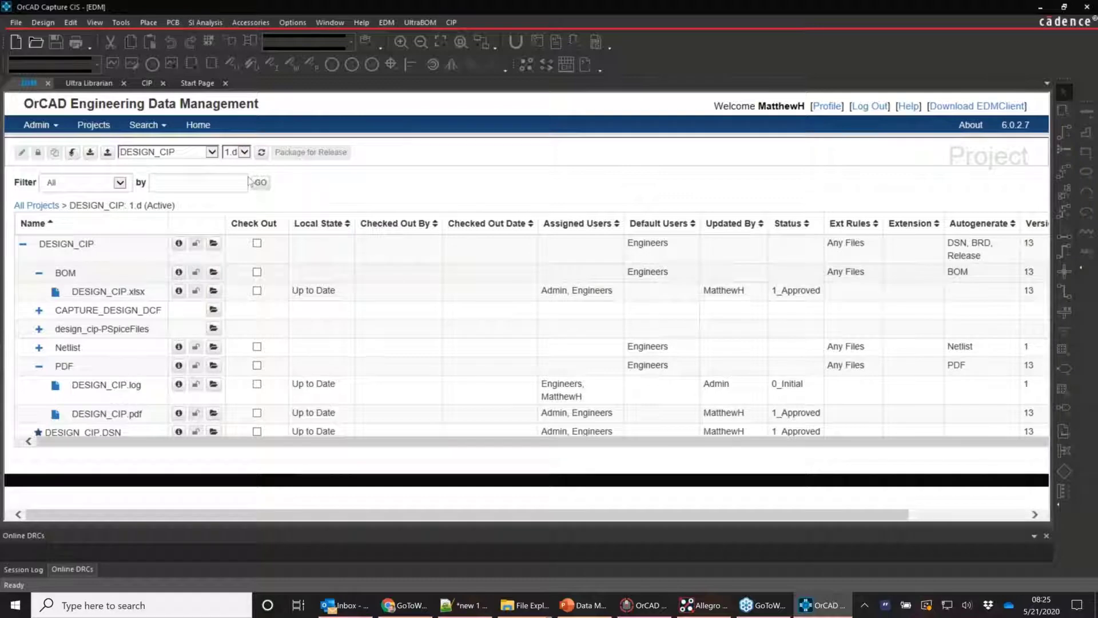
click(92, 128)
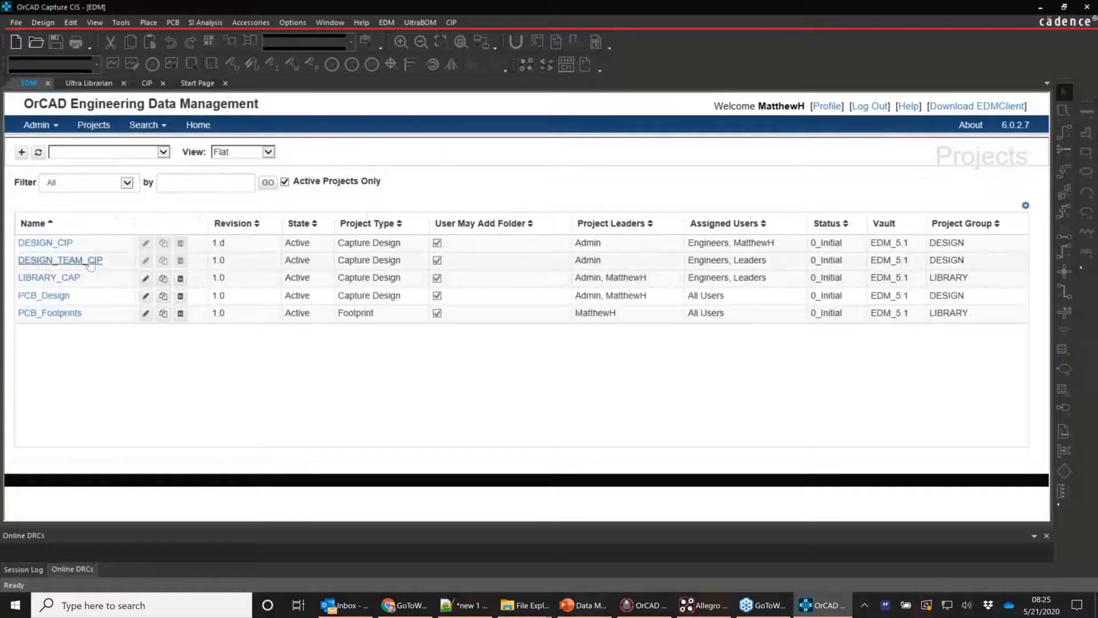
click(94, 260)
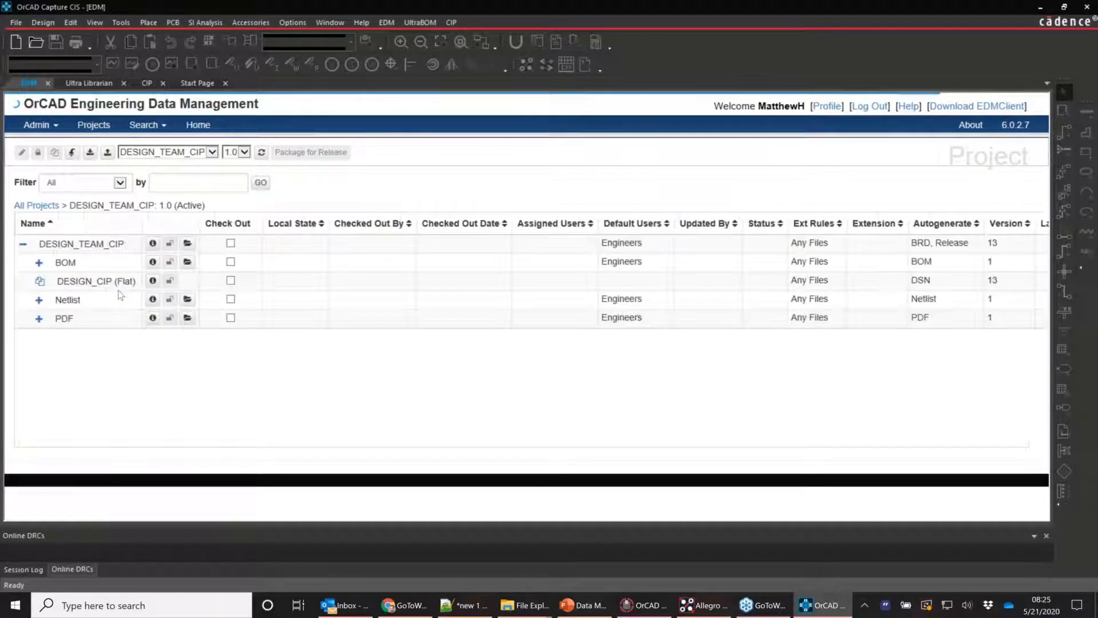
Cancel the old PAGE1 and PAGE2 check-outs in DESIGN_CIP (Flat) and check both pages out again
click(114, 283)
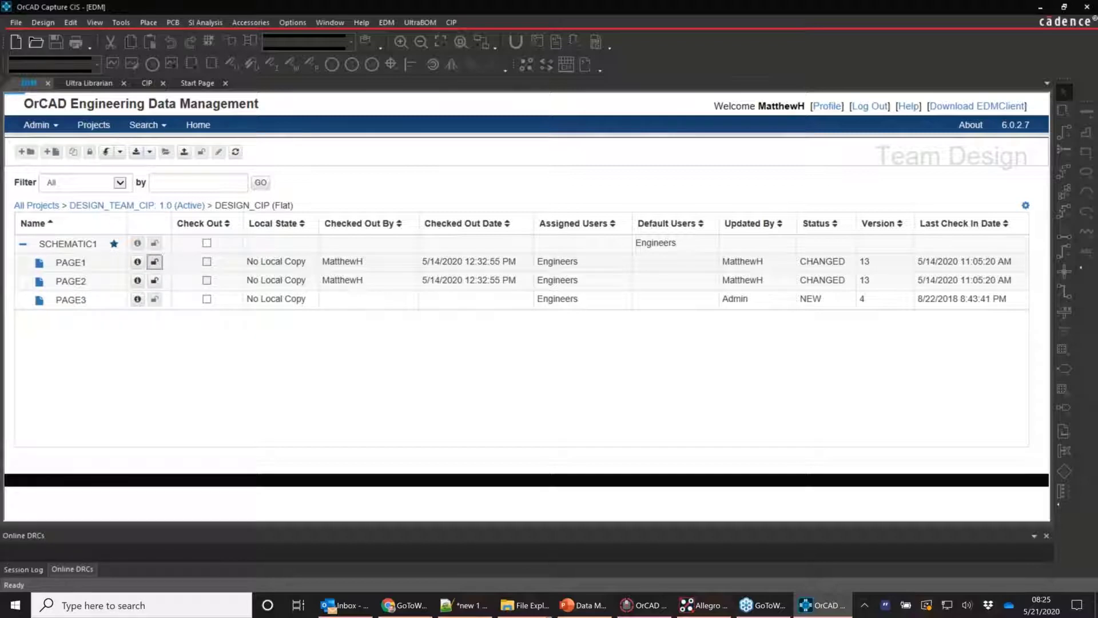
click(154, 280)
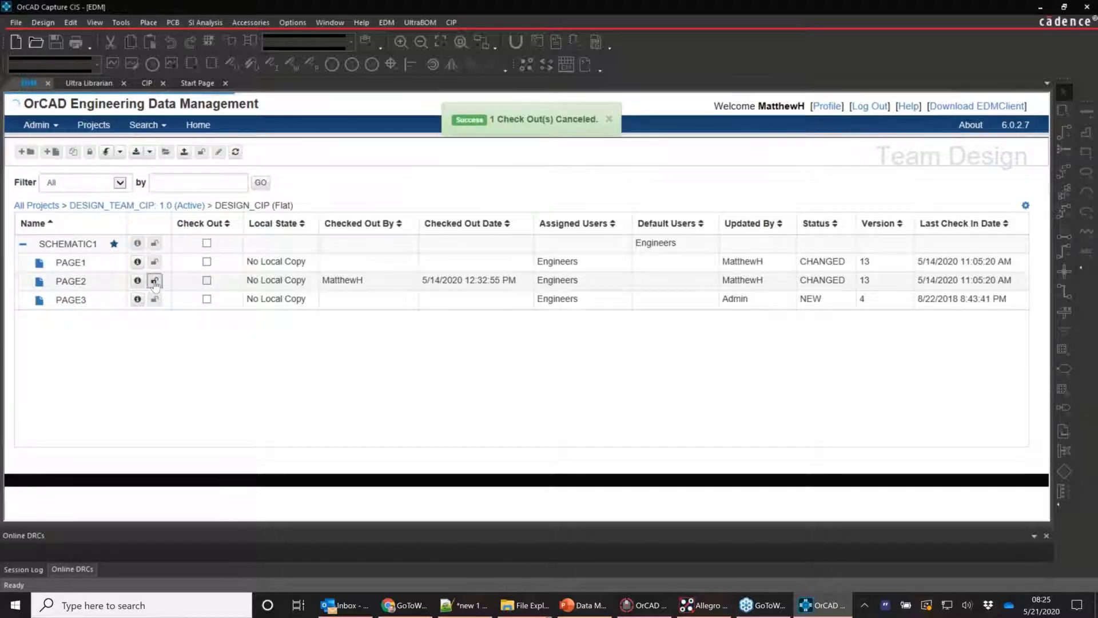
click(155, 281)
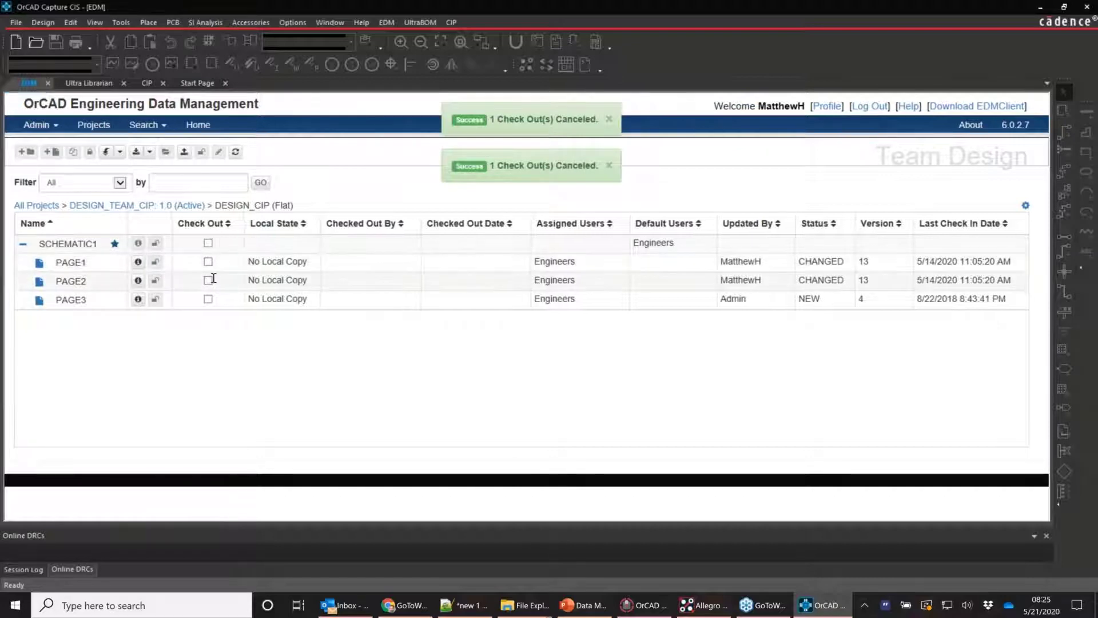
click(208, 261)
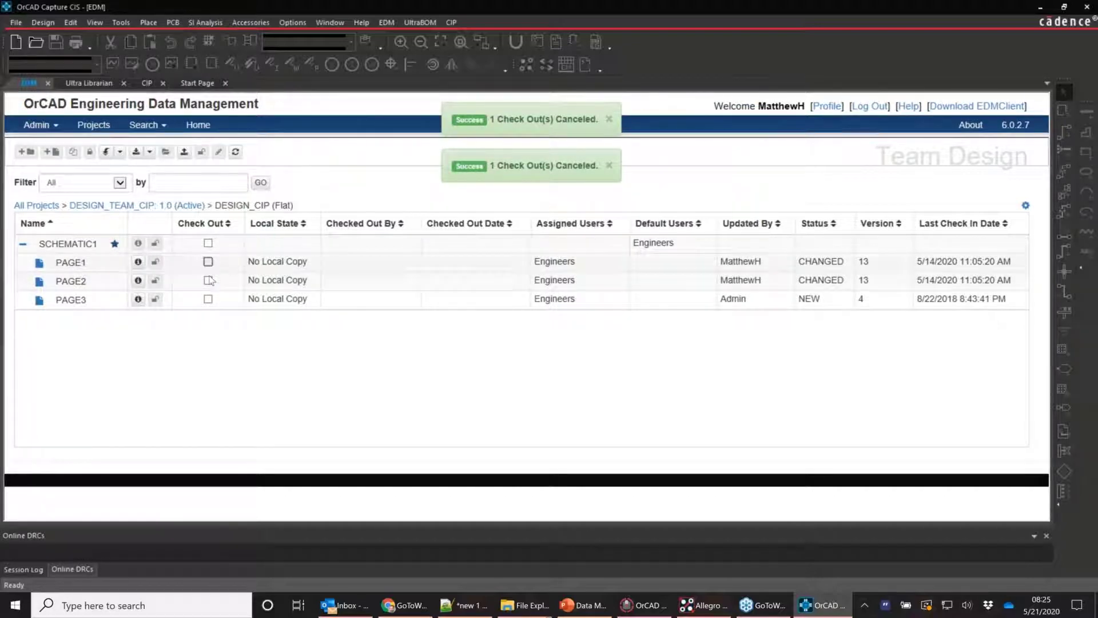
click(208, 280)
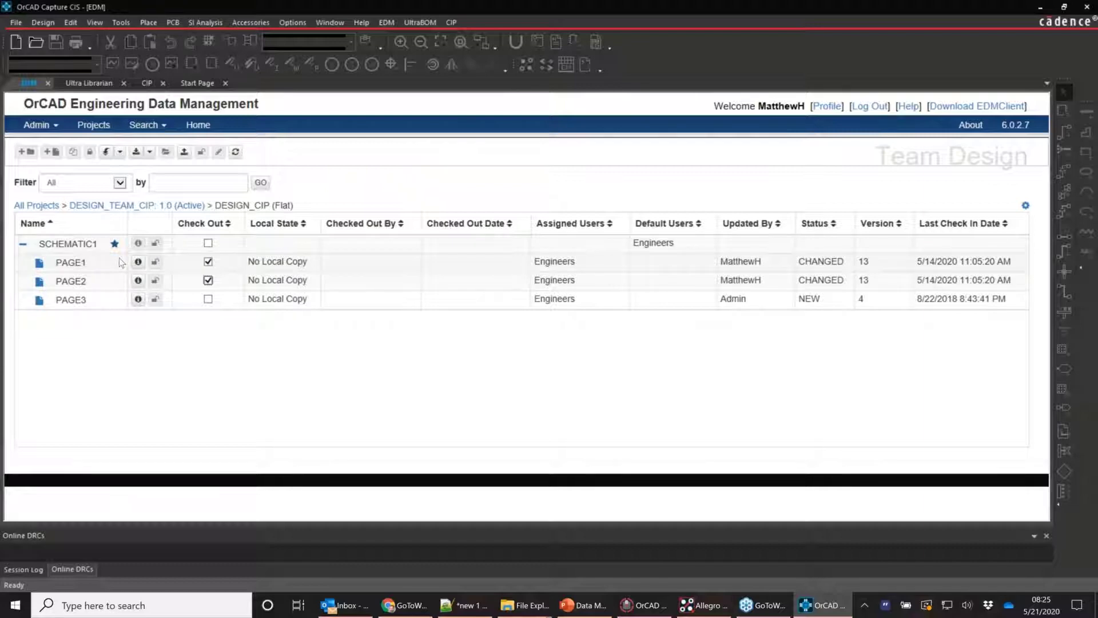
click(137, 152)
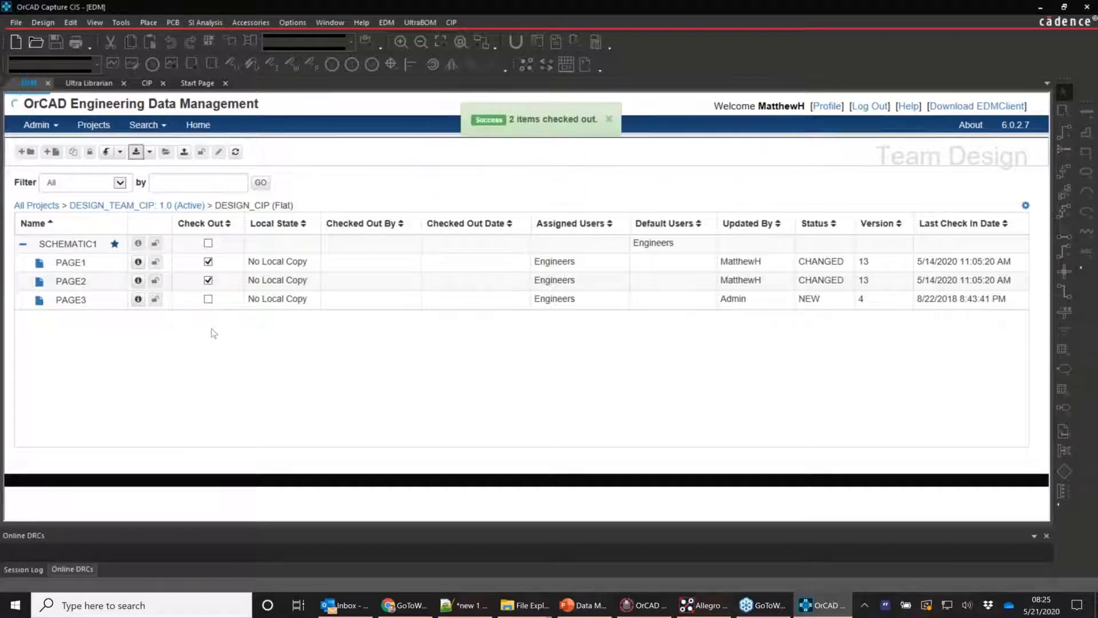
double_click(343, 262)
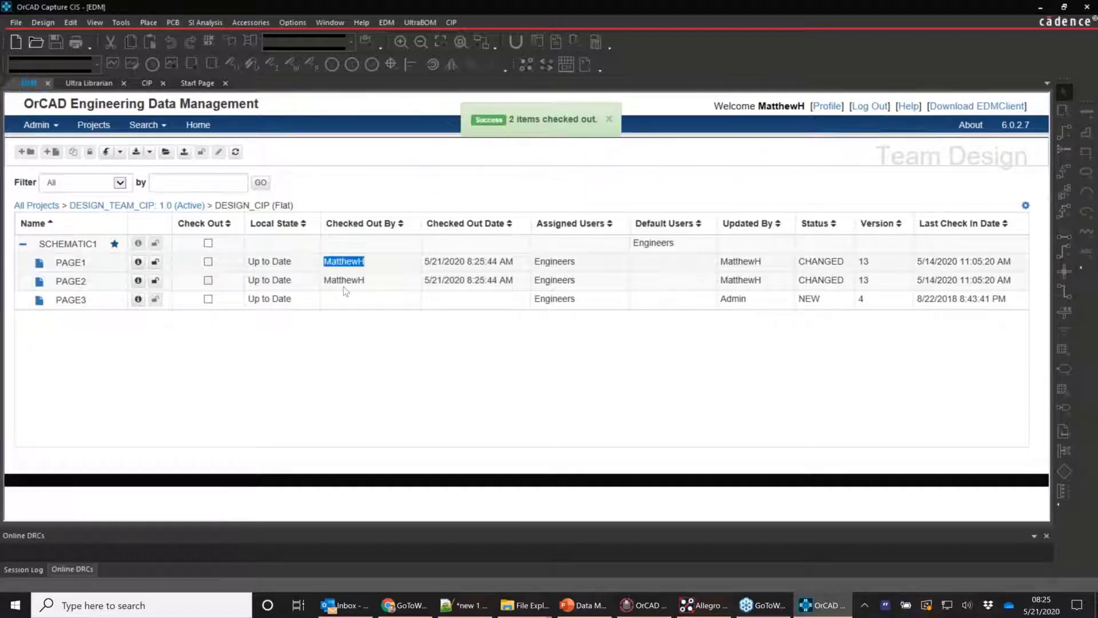
double_click(344, 280)
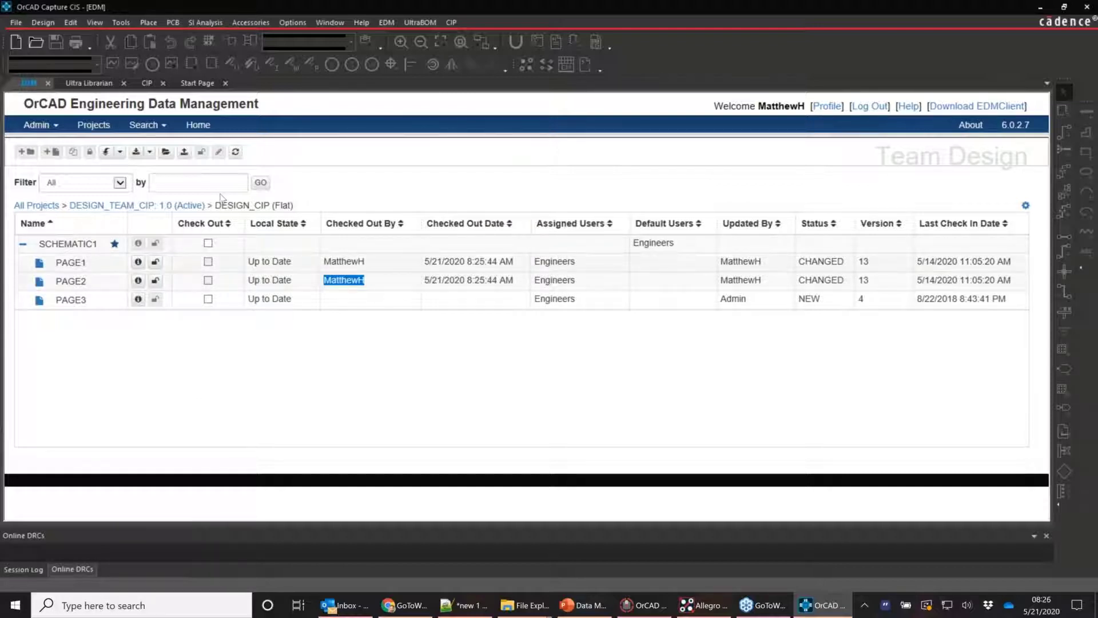
Open the checked-out team design with PAGE2 and PAGE3 schematics in tabs
click(166, 152)
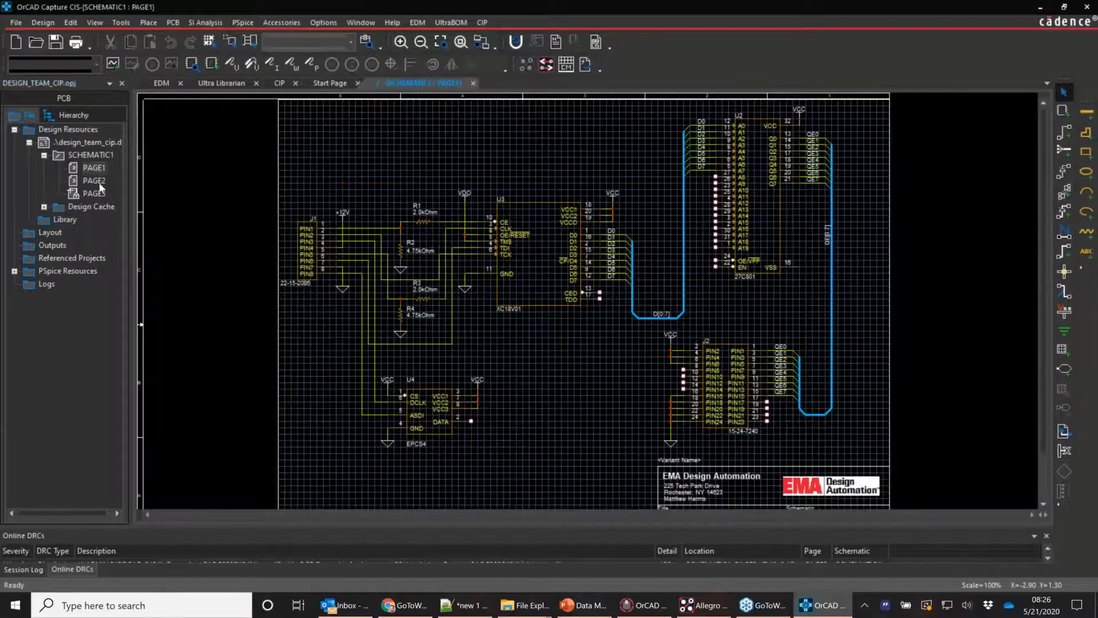
double_click(95, 181)
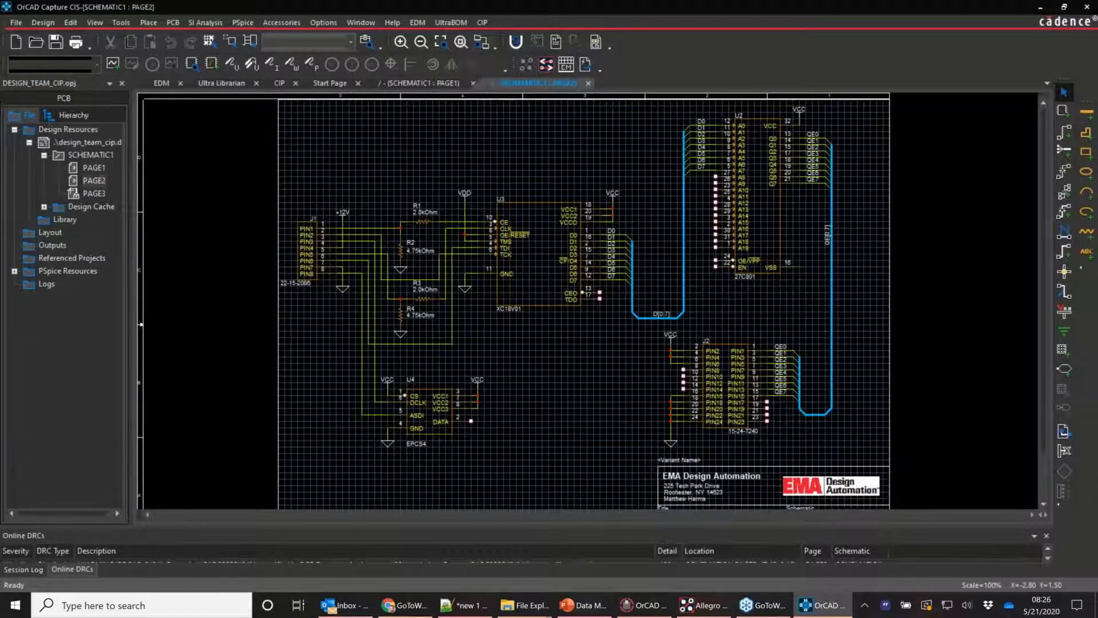
double_click(74, 193)
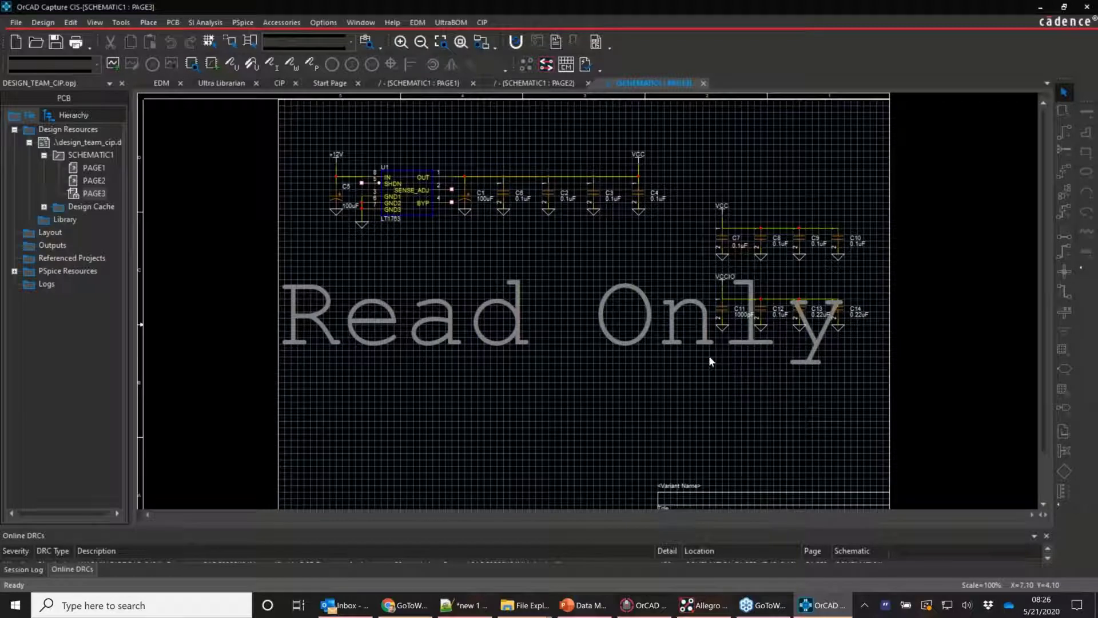
Select regulator U1 and capacitor C5 on read-only PAGE3, then return to the EDM page
click(404, 184)
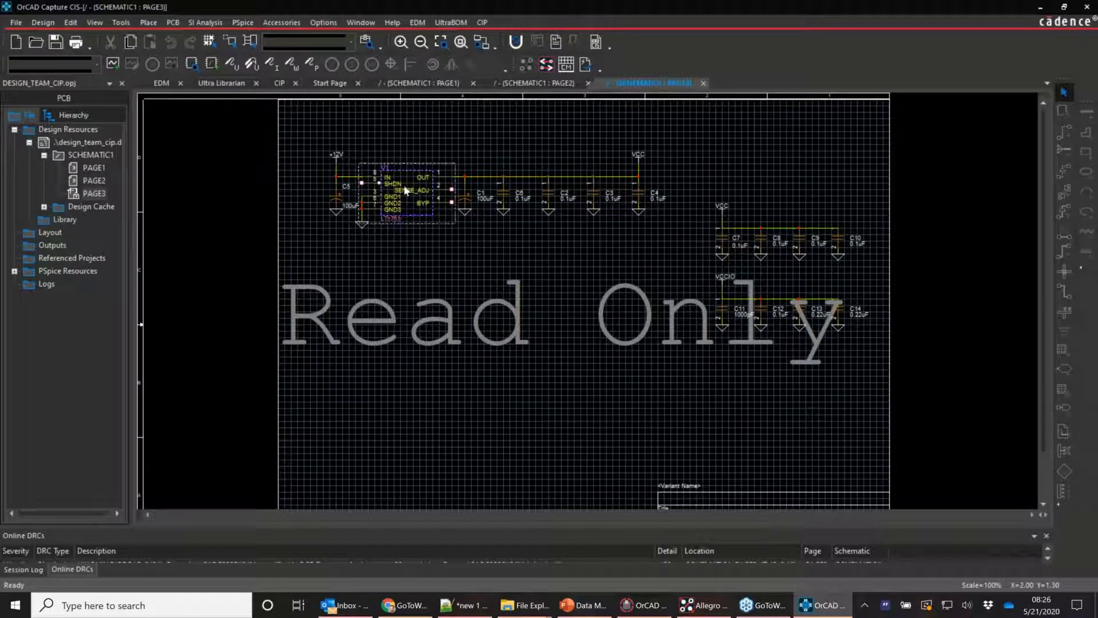
click(335, 204)
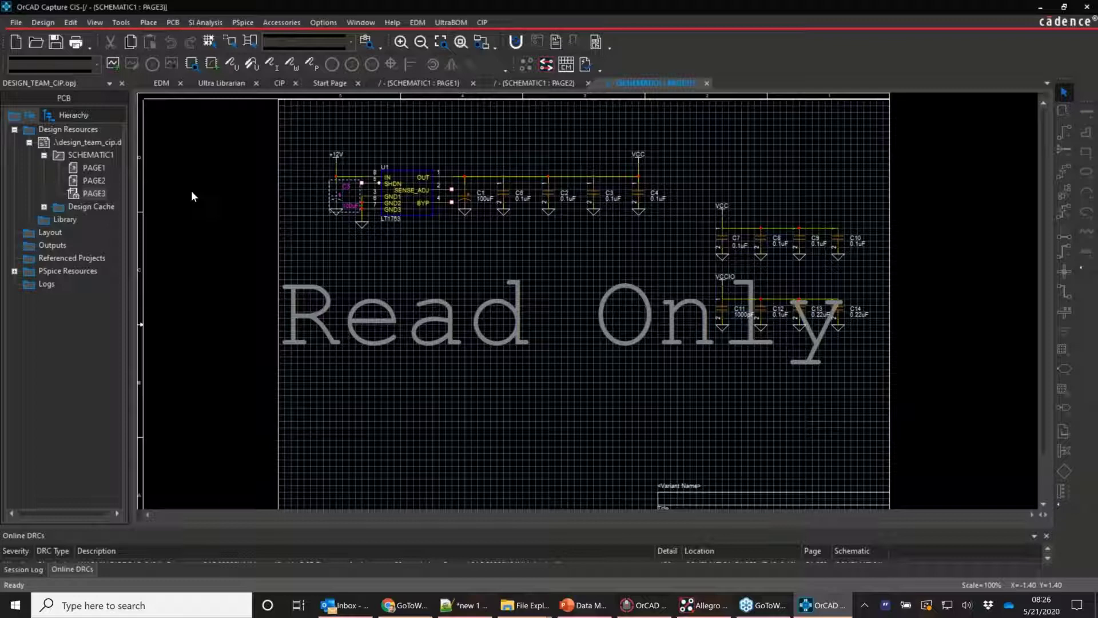
click(398, 193)
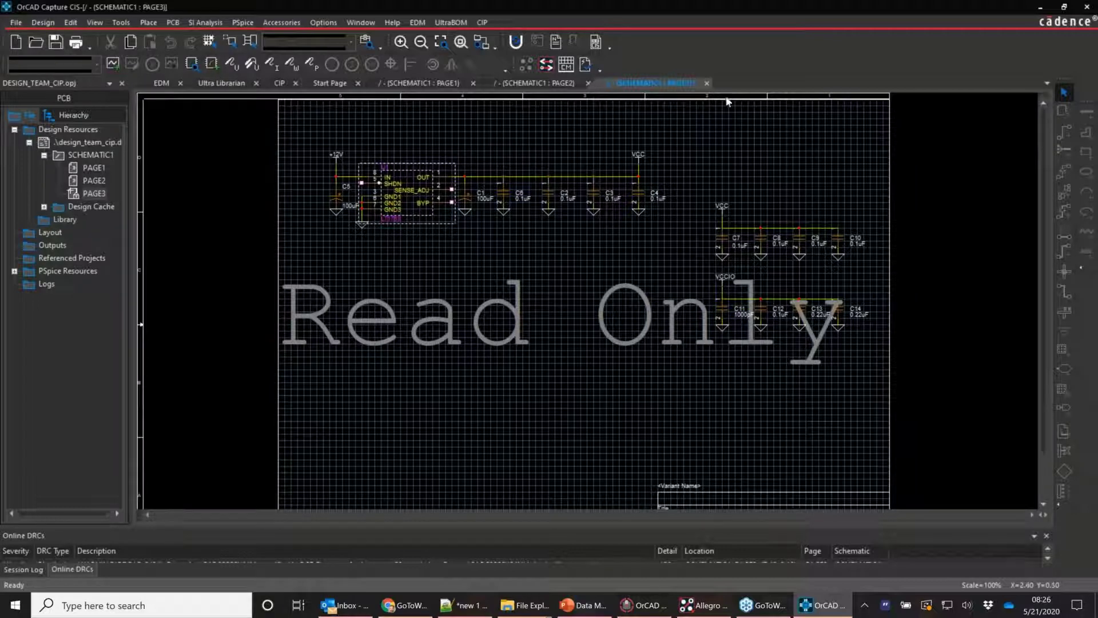
click(162, 84)
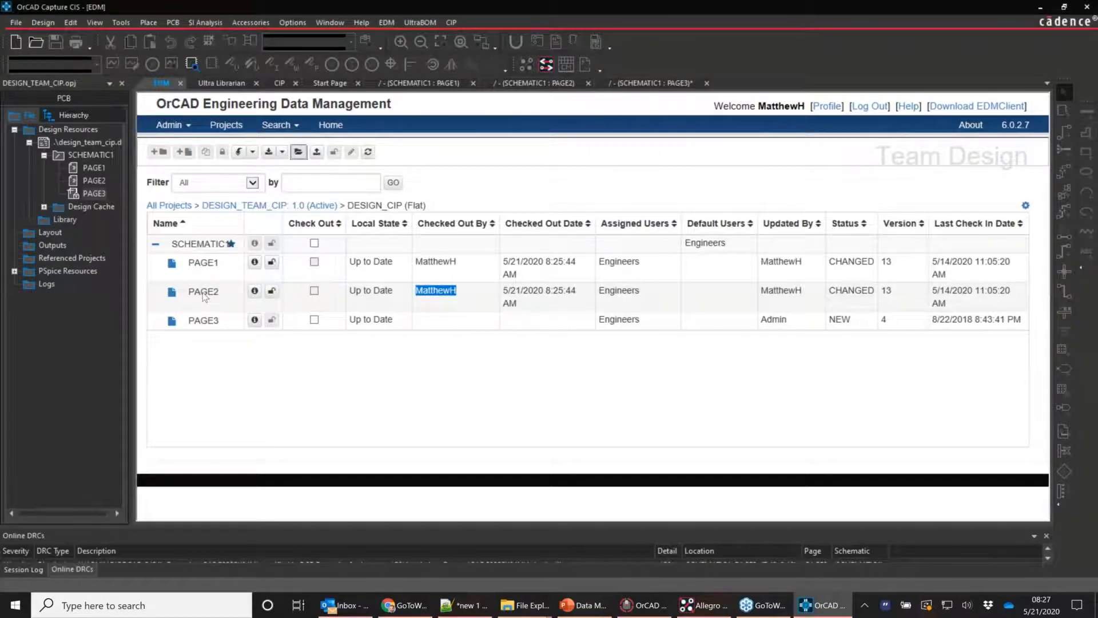
Update LIBRARY_CAP's EDM_LIBS library locally and open EDM_LIBS.OLB in the part editor
click(168, 205)
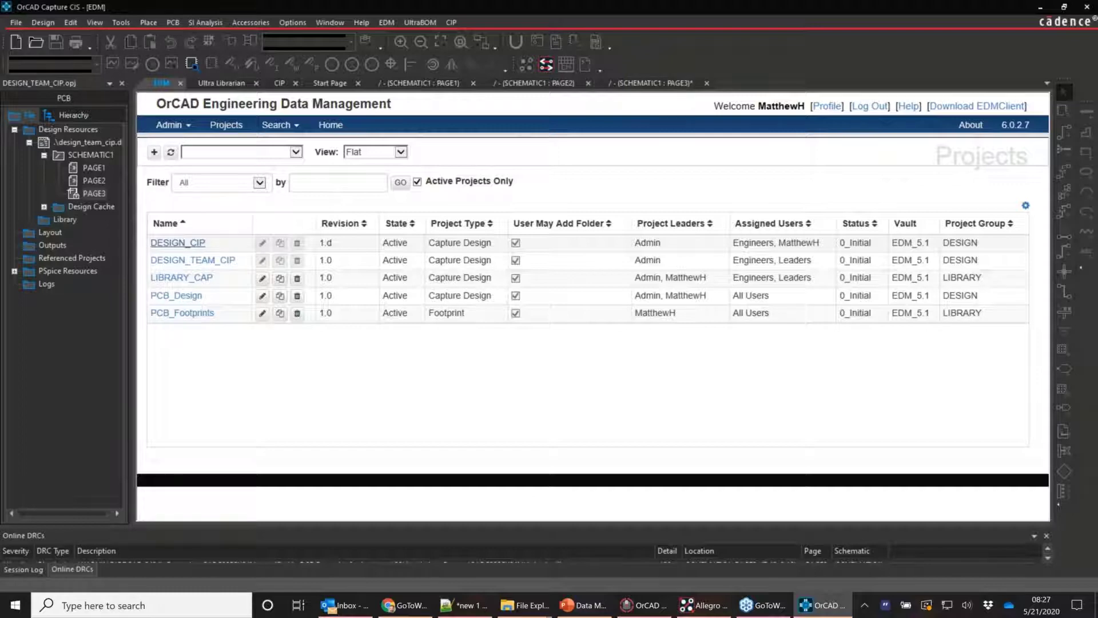
click(181, 279)
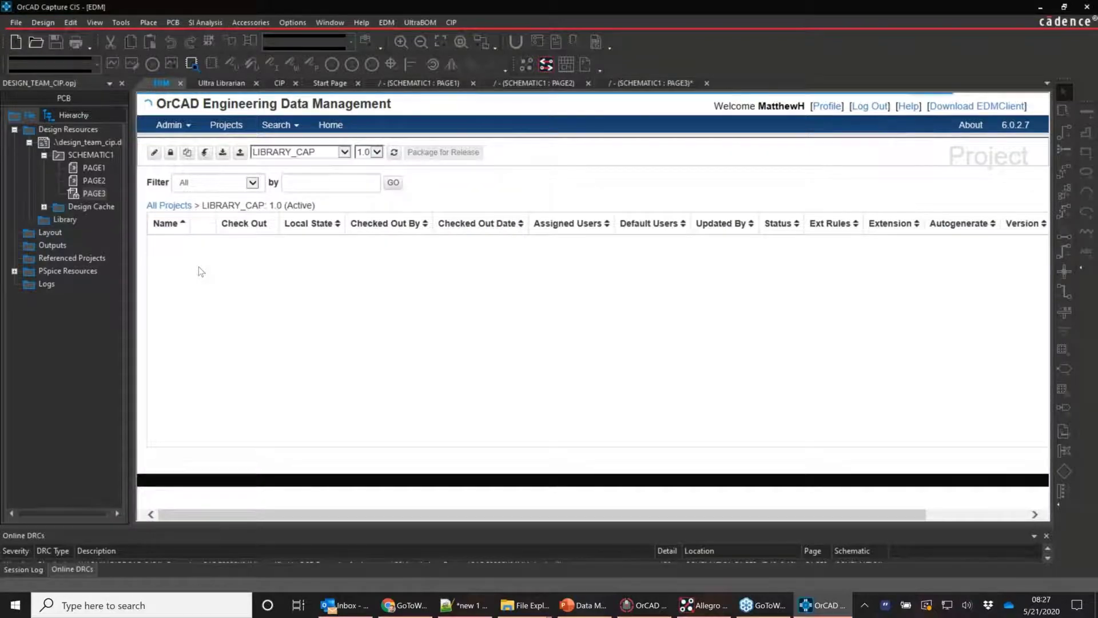
click(216, 288)
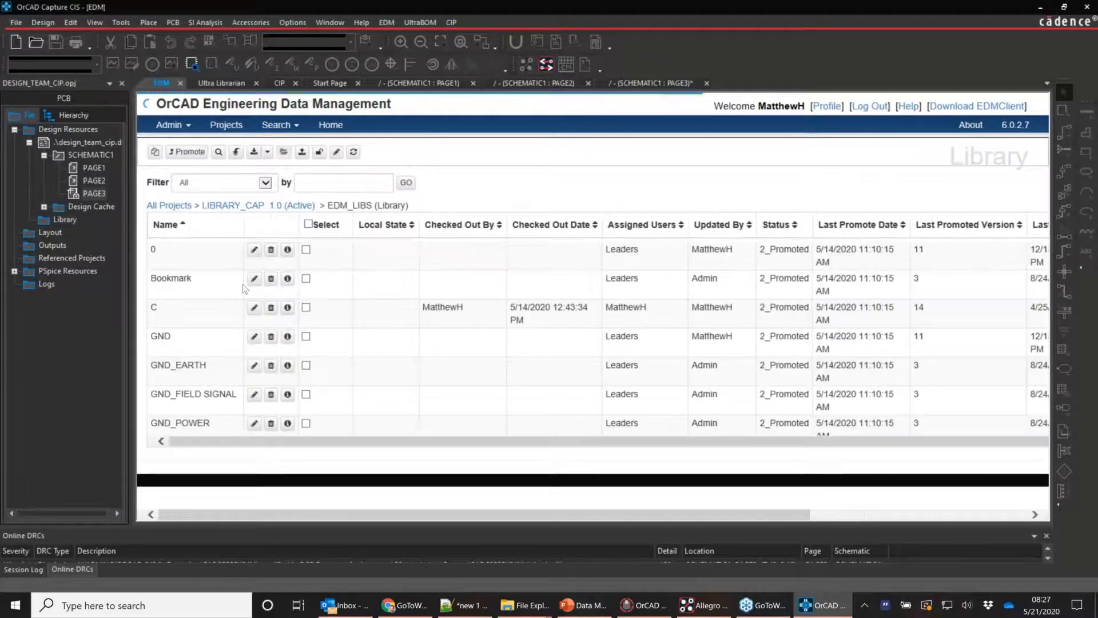
scroll(599, 337, down, 5)
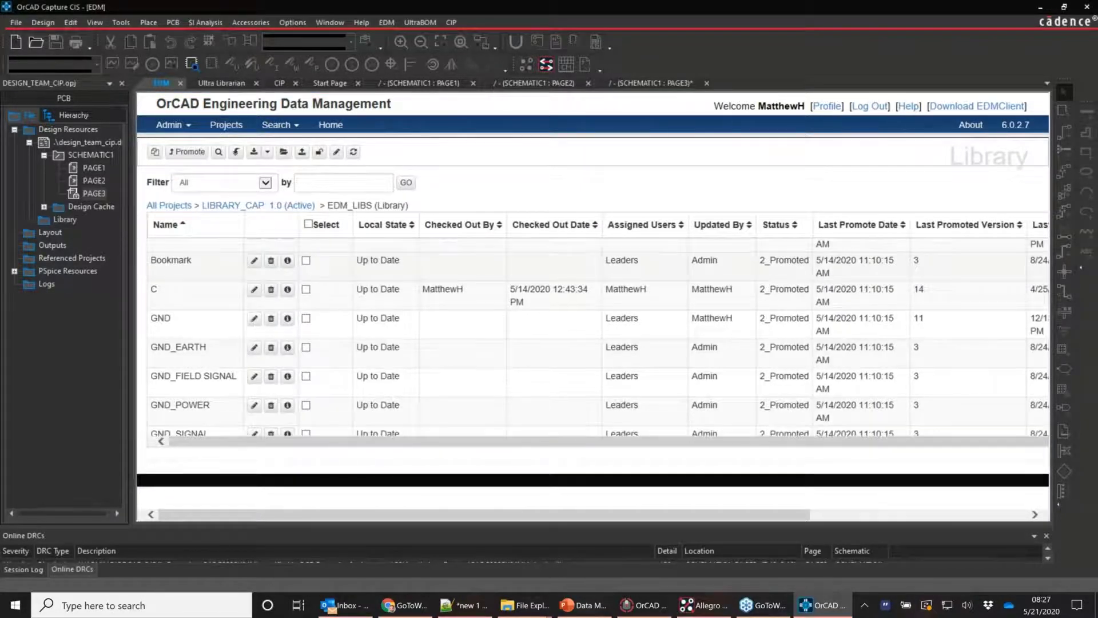
scroll(599, 337, down, 13)
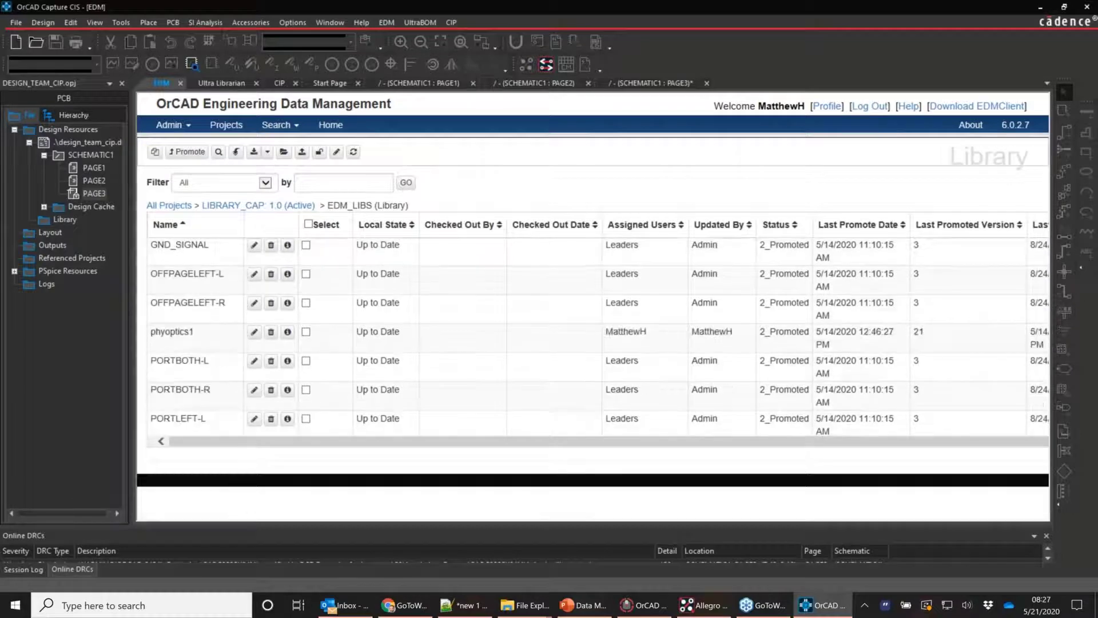
scroll(600, 338, down, 8)
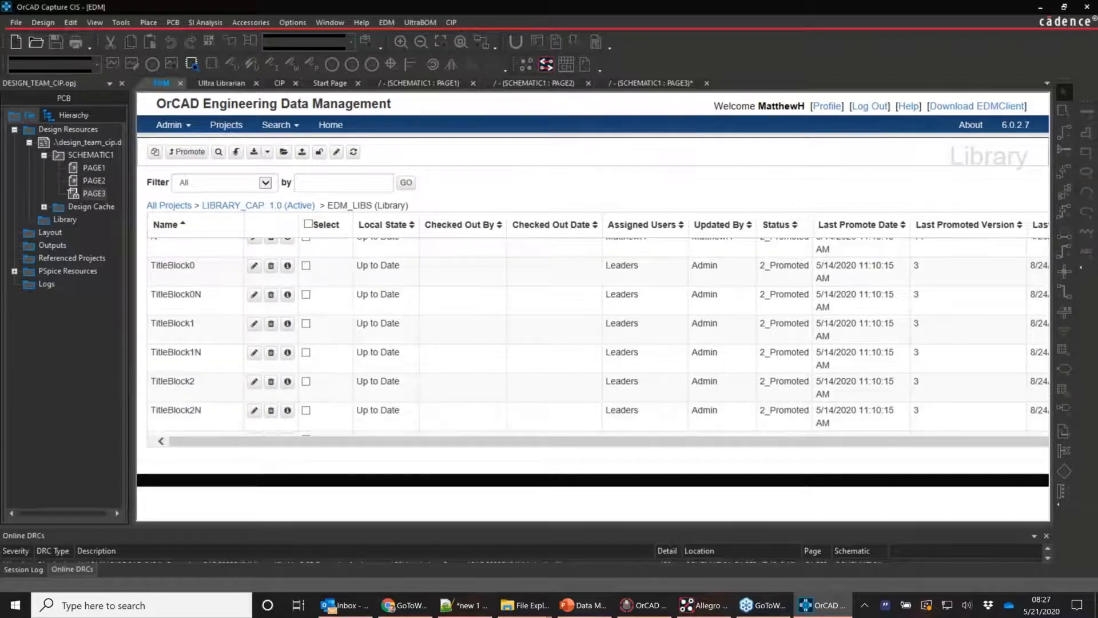
scroll(280, 293, up, 20)
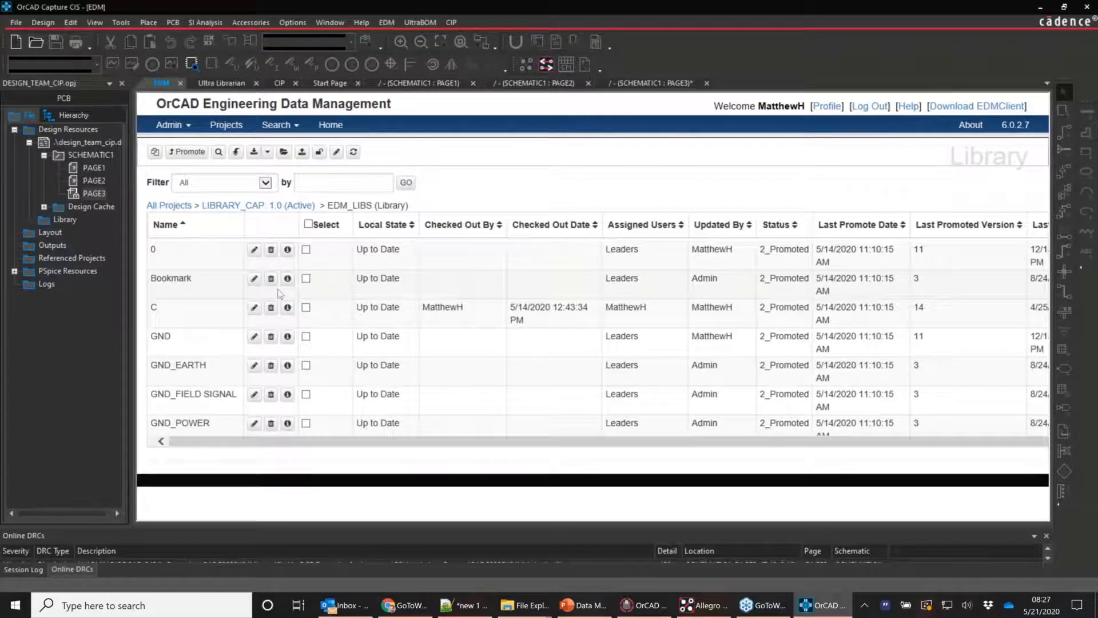
click(235, 152)
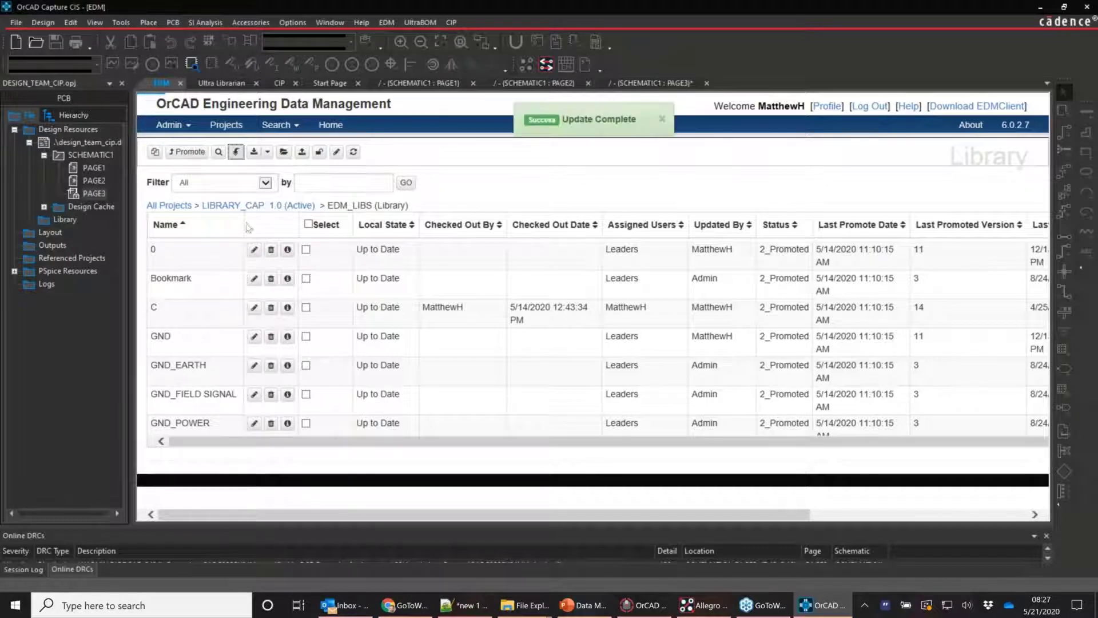
click(287, 153)
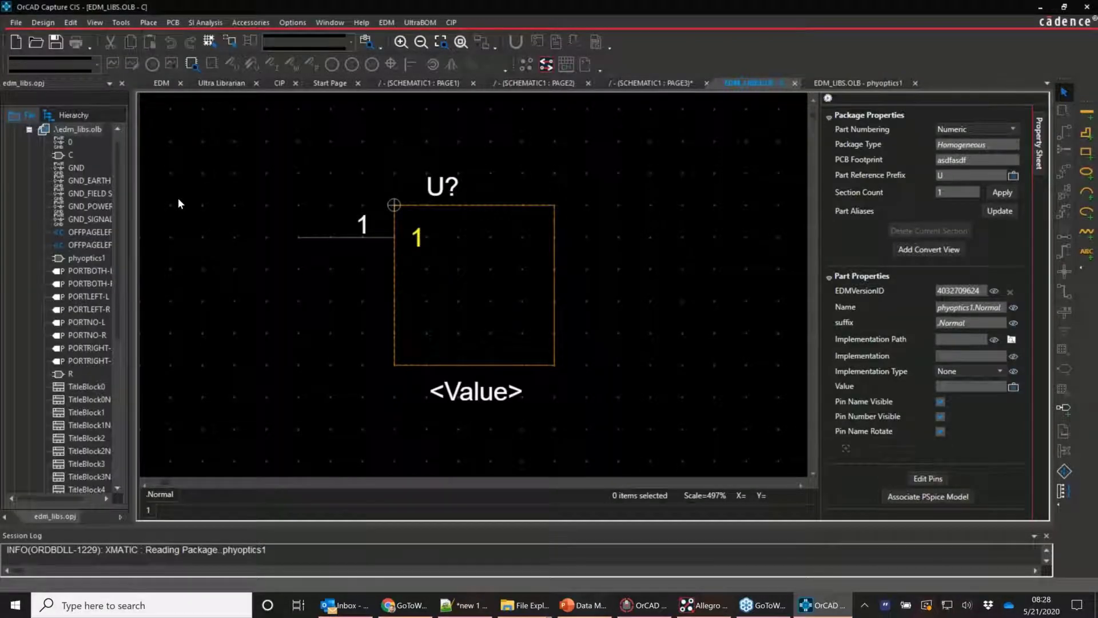
Create a new part named demo1 in edm_libs.olb
right_click(107, 132)
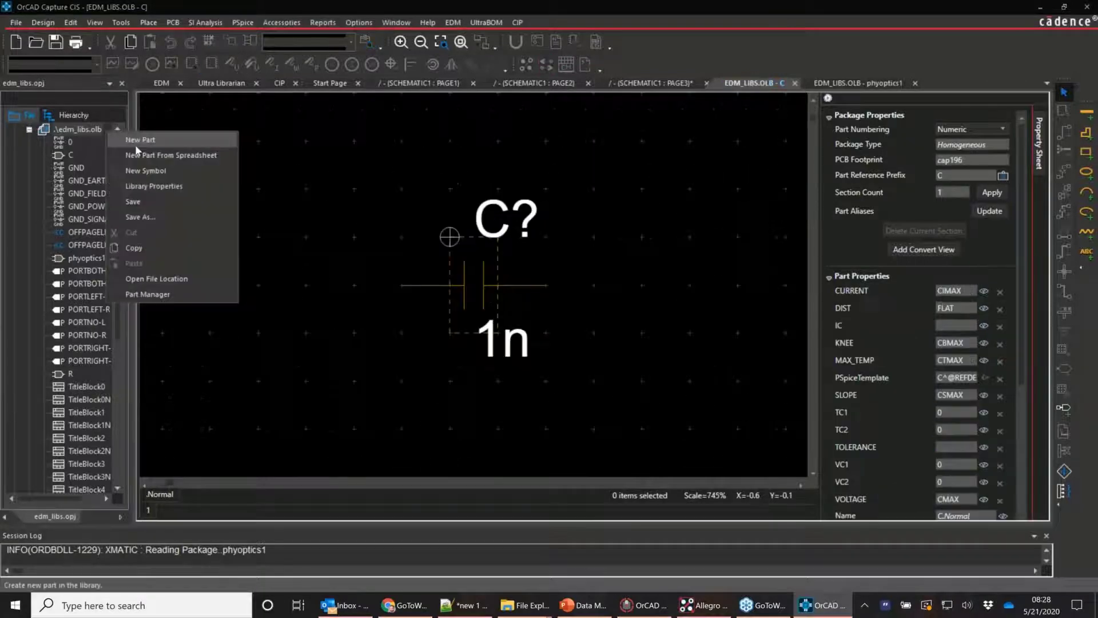
click(136, 147)
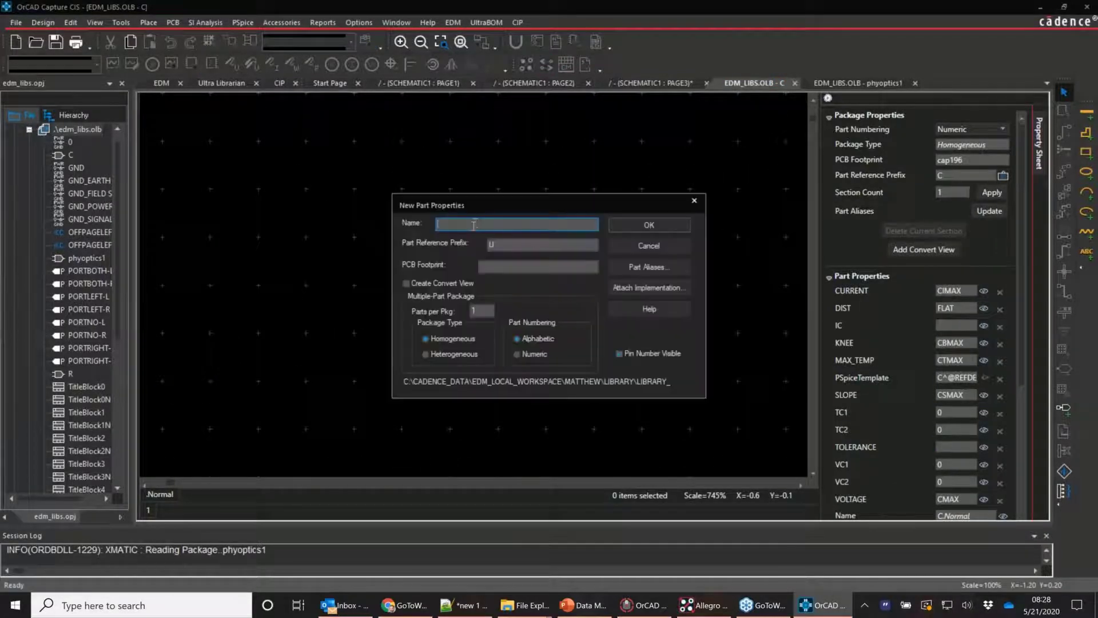
text(demo1)
click(664, 226)
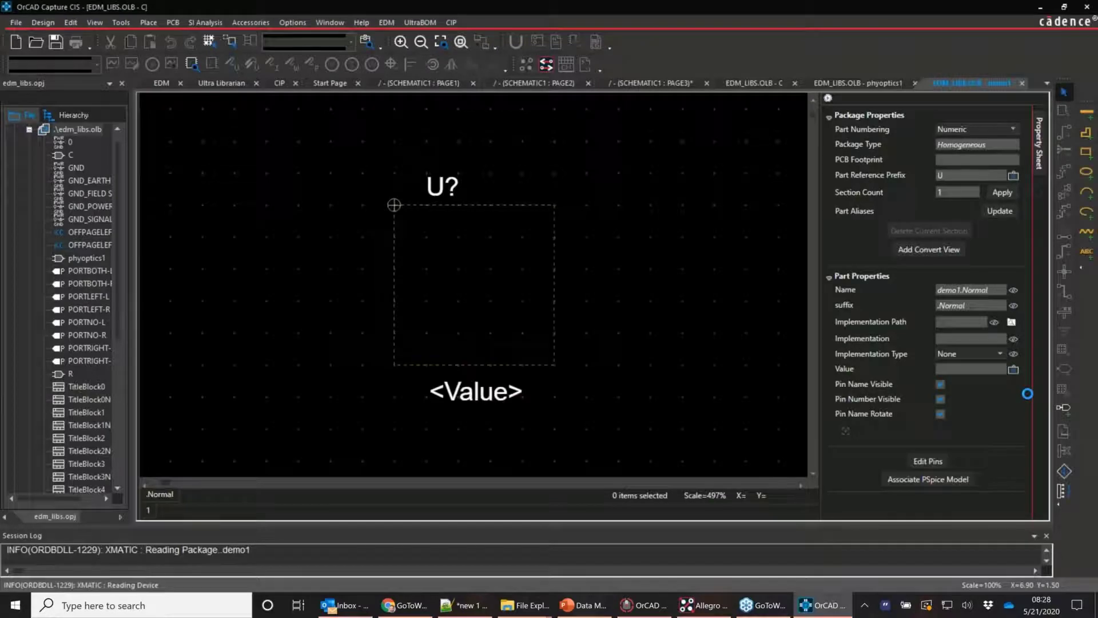
Draw demo1's rectangular body and place pins 1 and 2 on its left edge
click(1085, 151)
drag(394, 205, 585, 364)
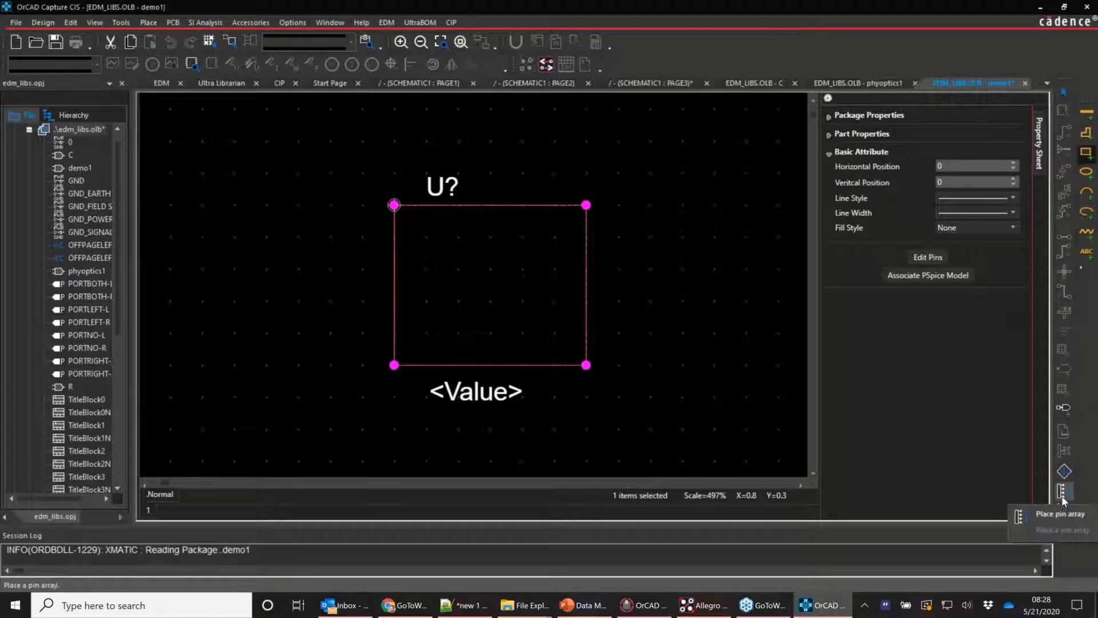
click(1058, 406)
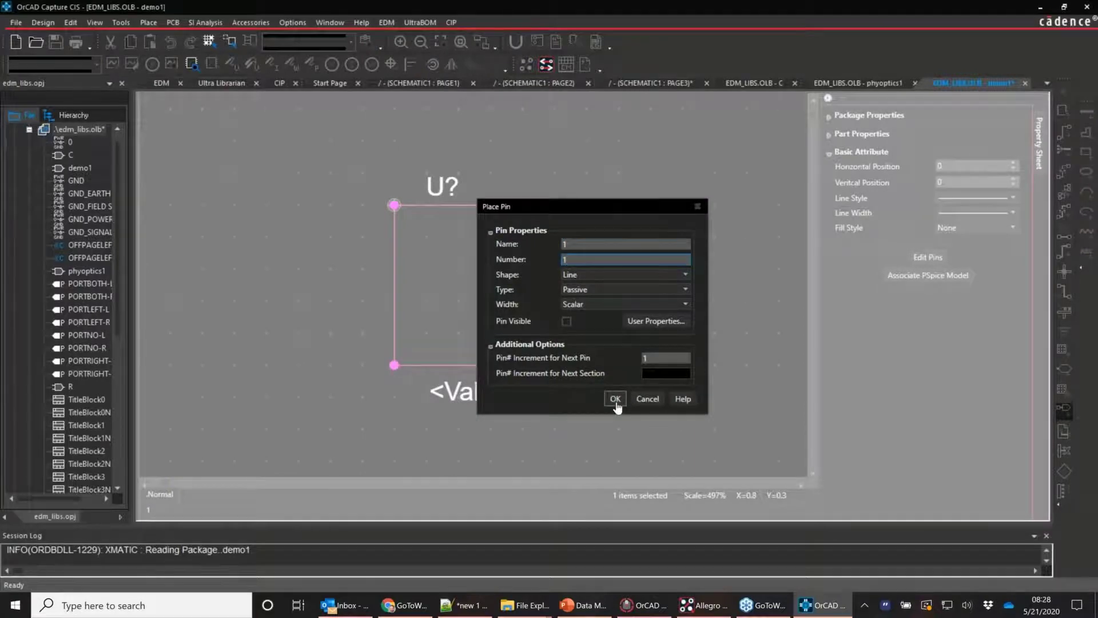
click(616, 399)
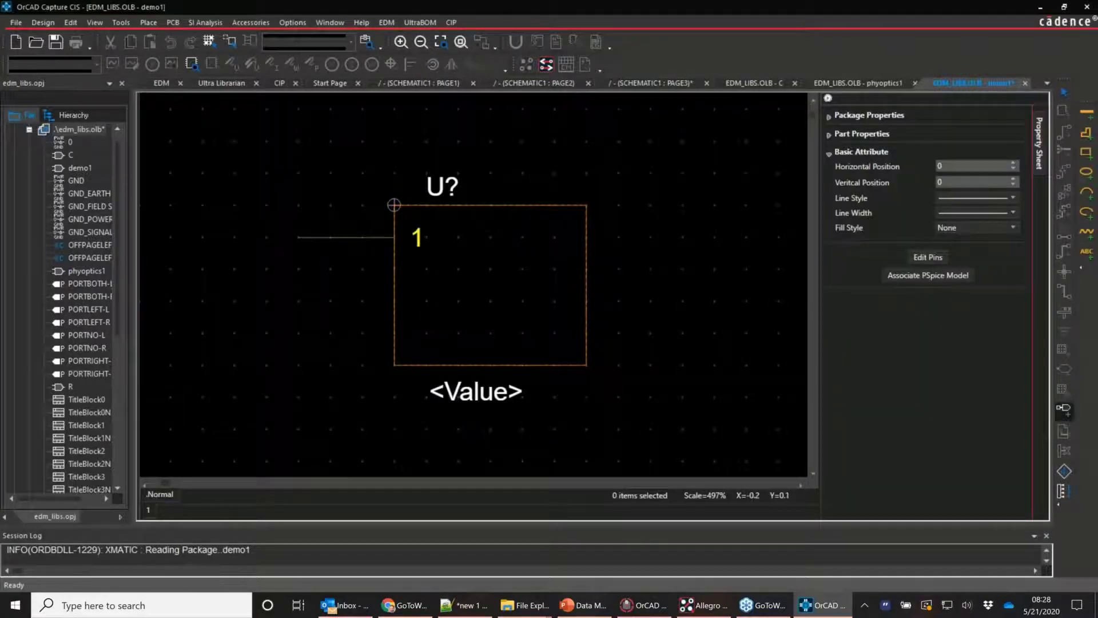
click(333, 255)
click(333, 265)
key(Escape)
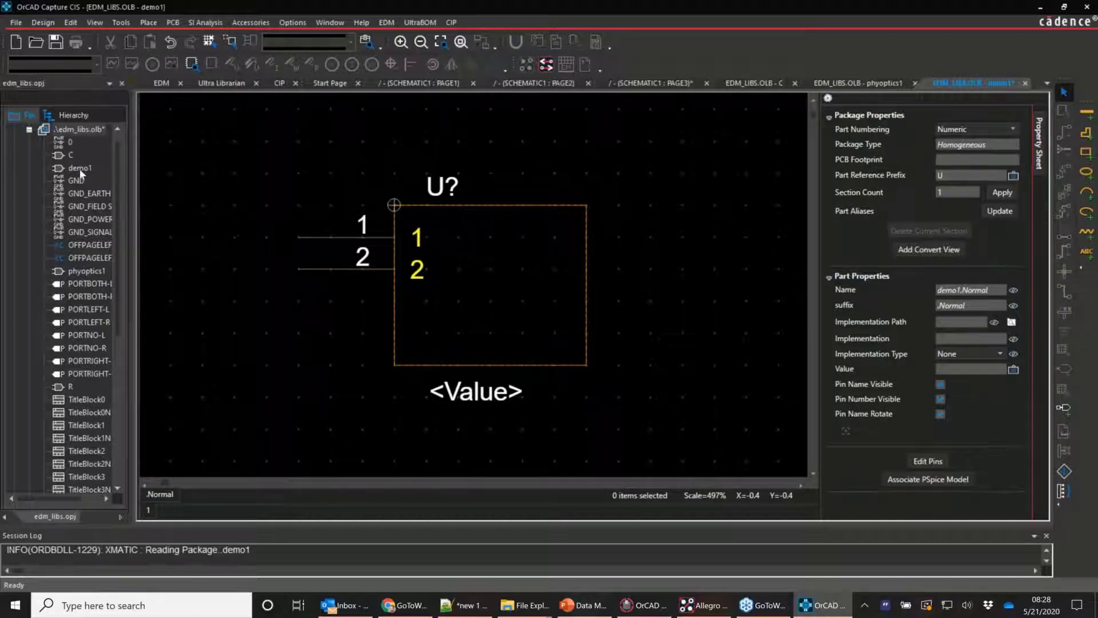
Save and close the edm_libs library project with Yes All, returning to PAGE2
click(123, 85)
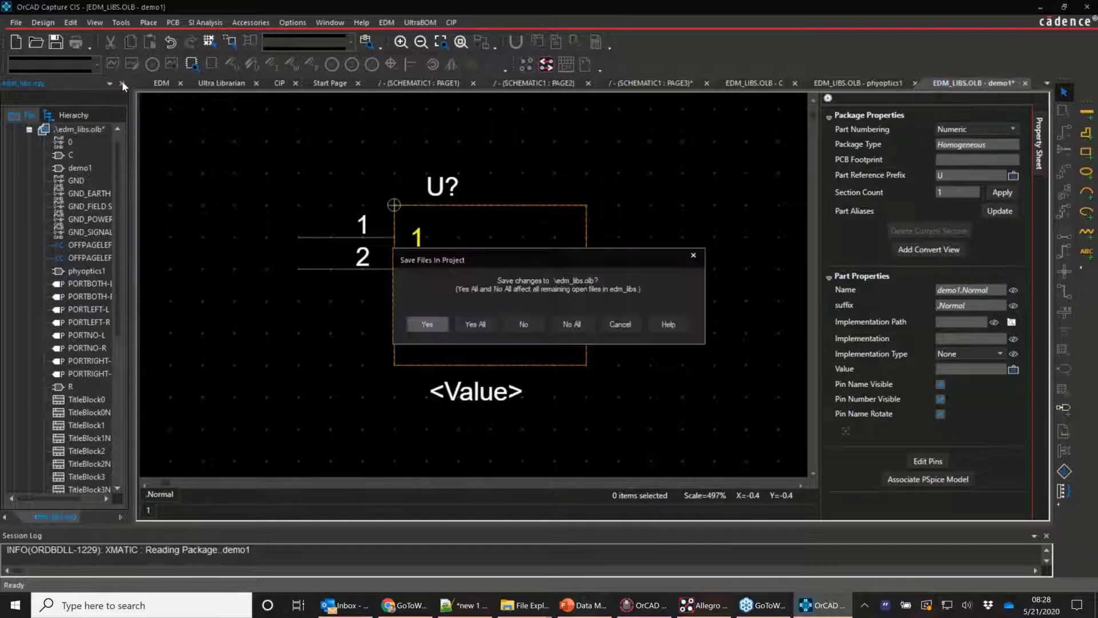
click(485, 324)
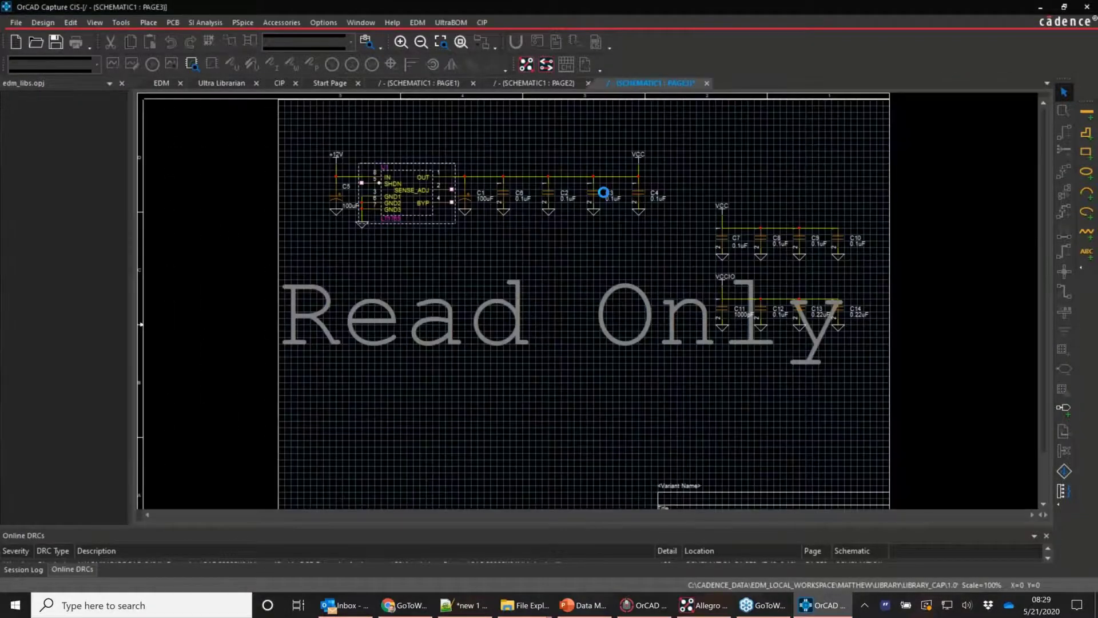
click(551, 85)
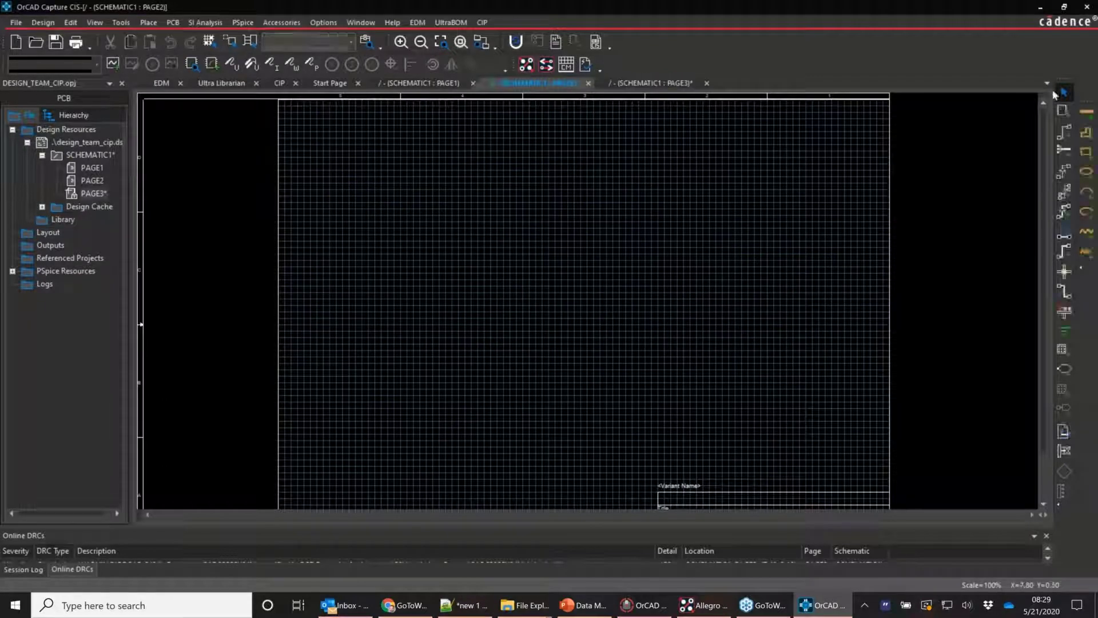
Refresh the design's part libraries from the Place Part panel, then return to the EDM page
click(1062, 111)
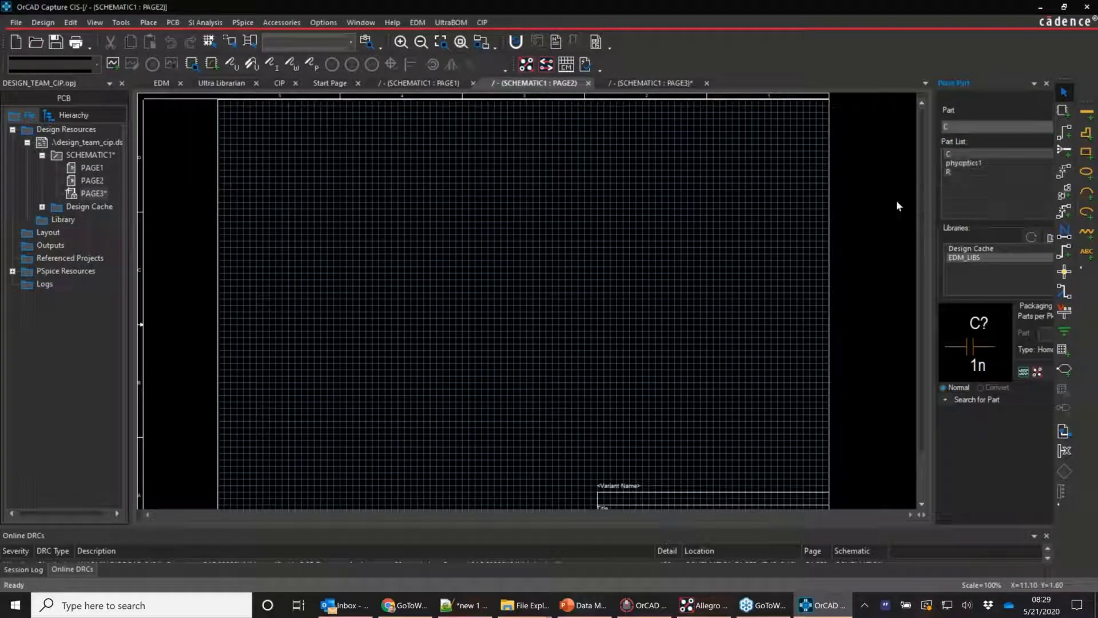
click(742, 202)
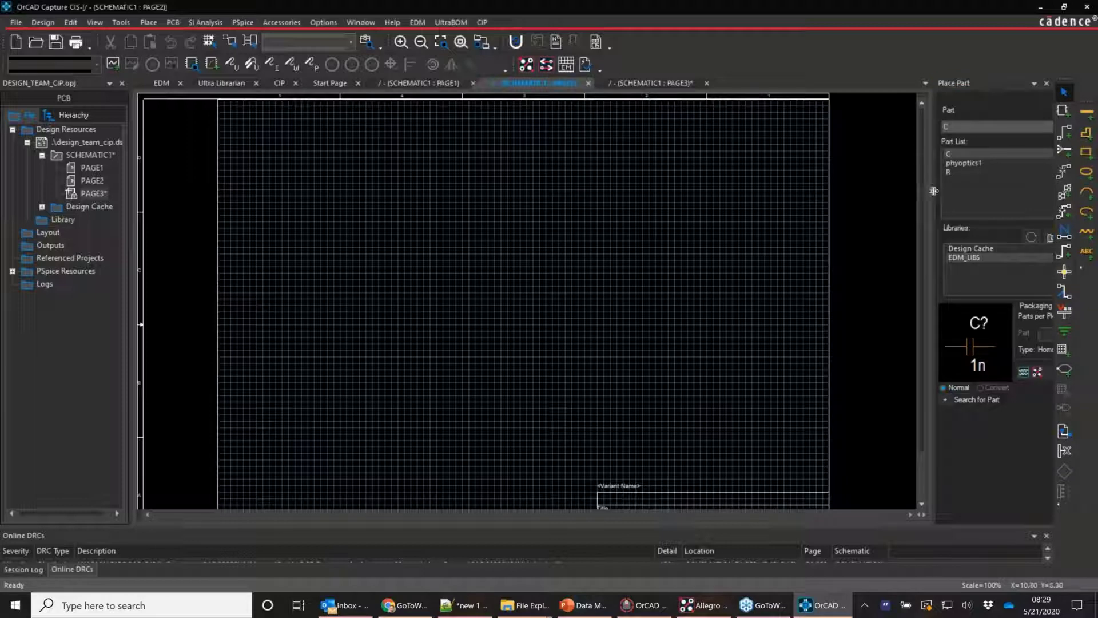
drag(934, 191, 938, 189)
click(1032, 238)
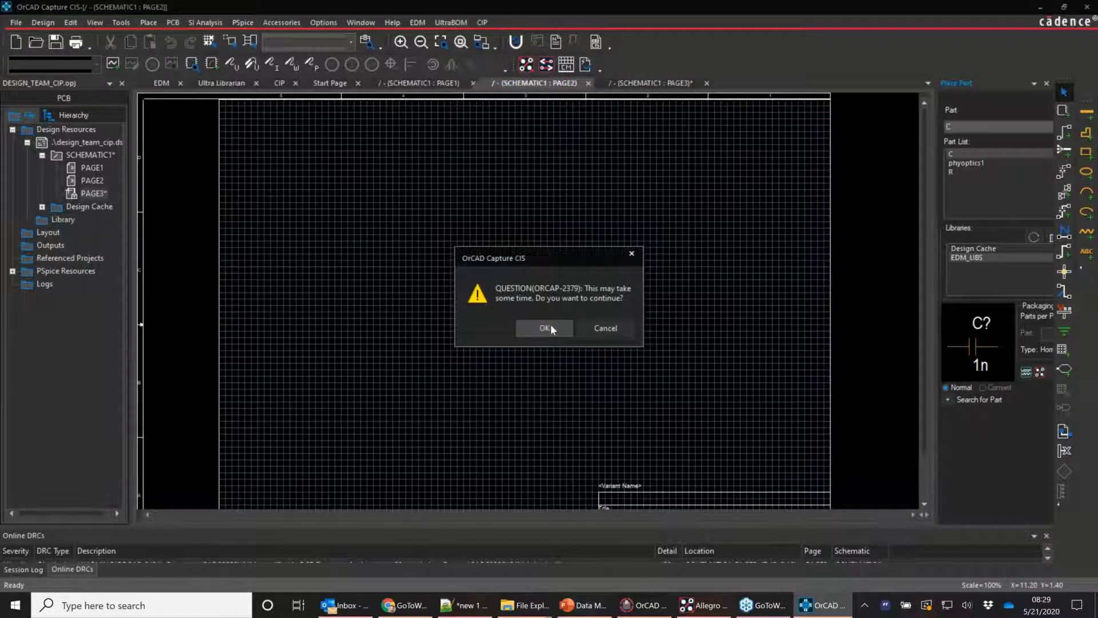
click(547, 328)
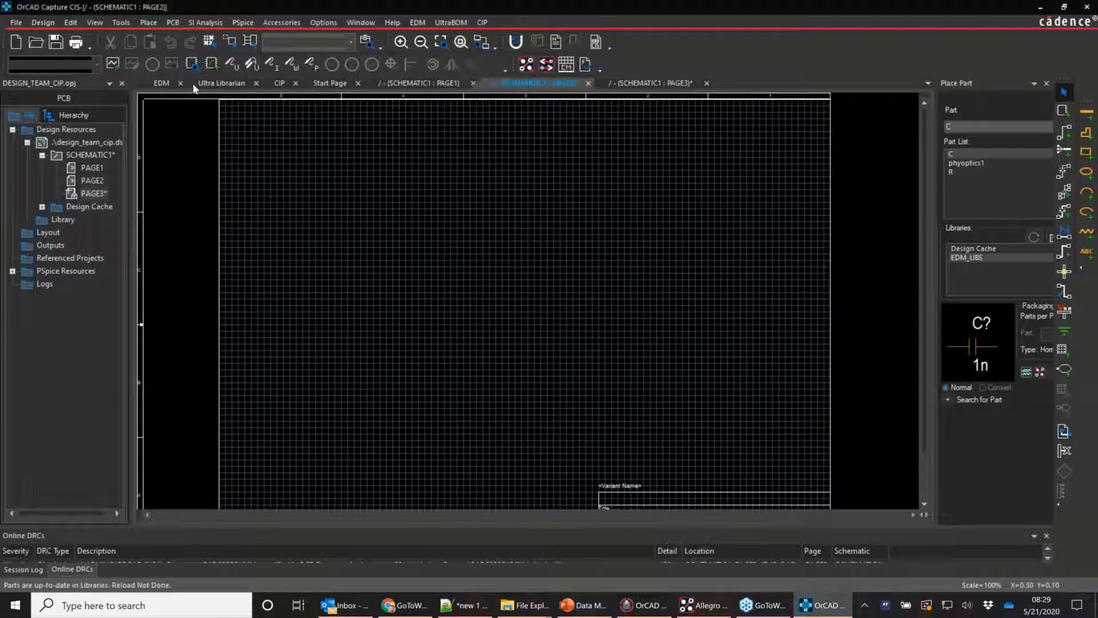
click(162, 88)
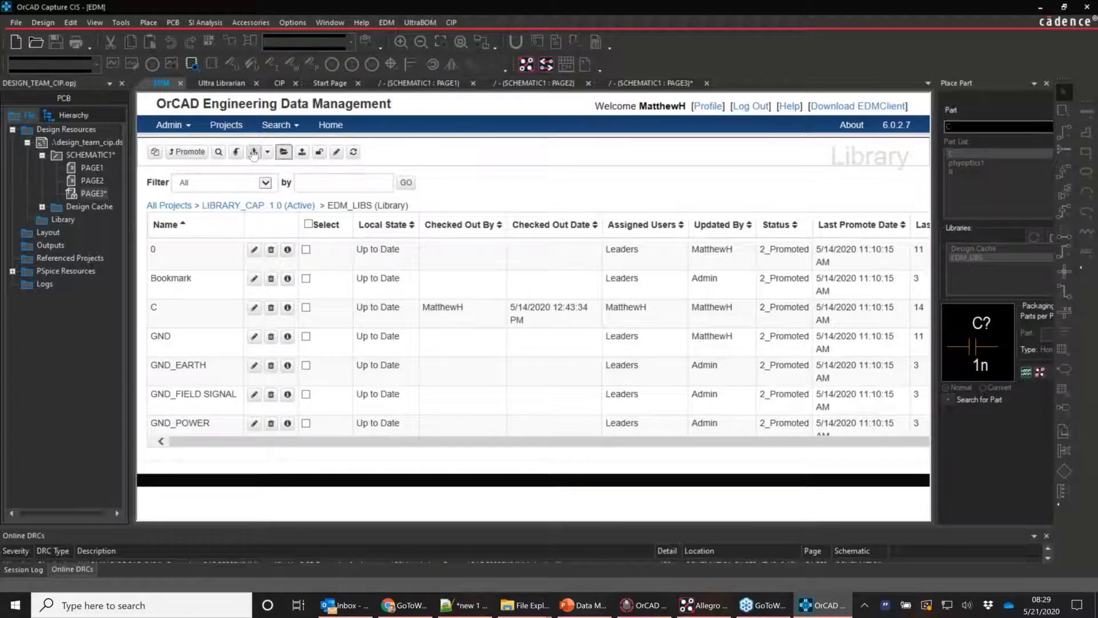
Mark demo1 for check-in with status 1_Approved
click(301, 152)
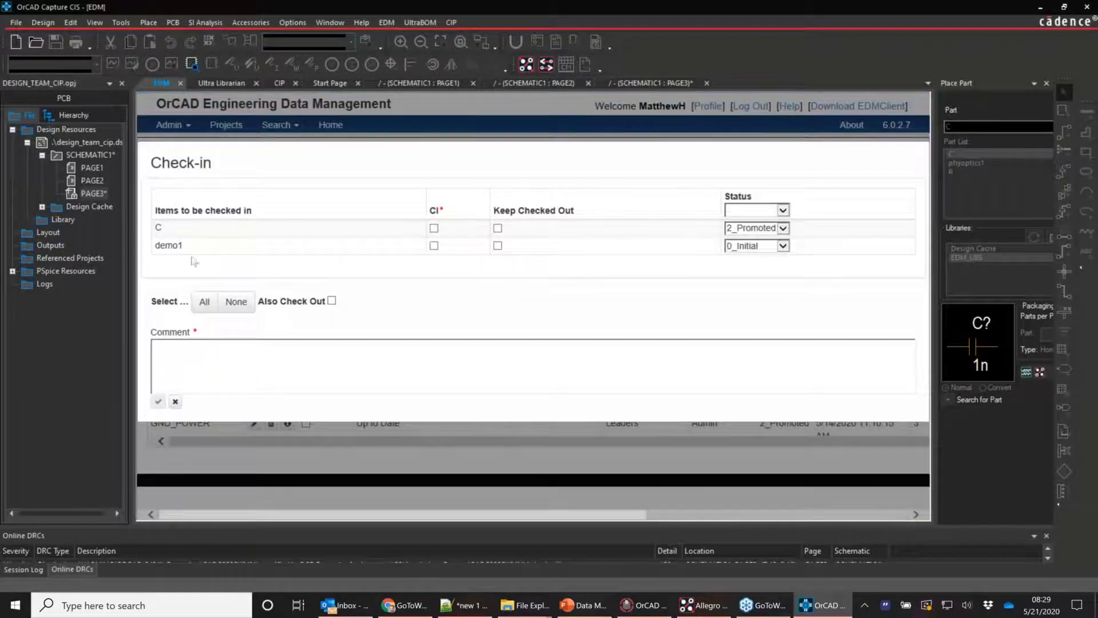
click(434, 246)
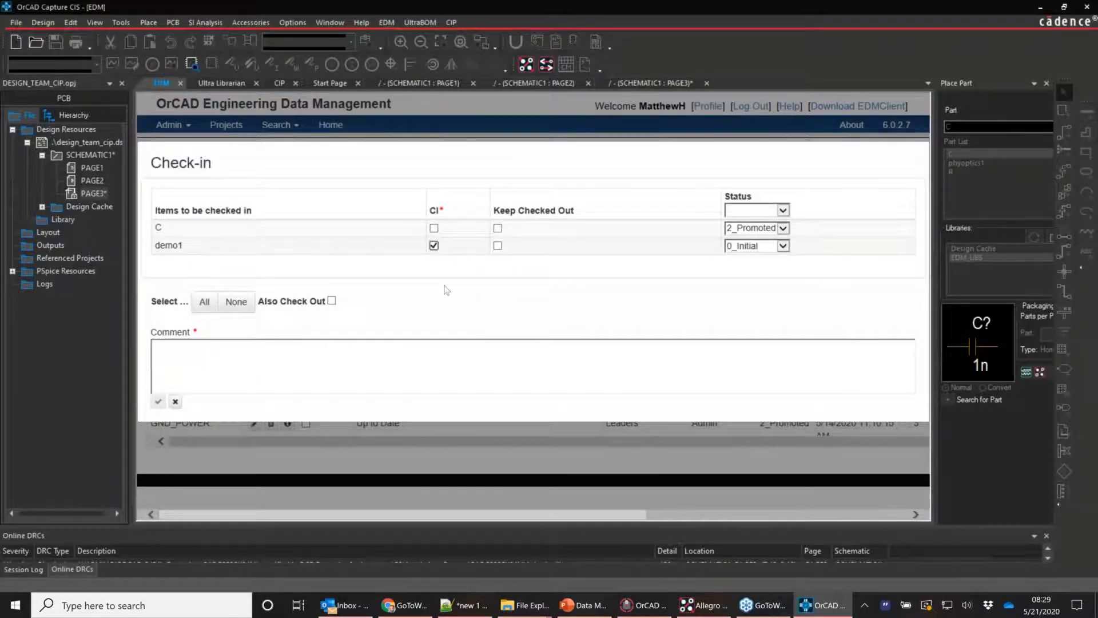
click(743, 247)
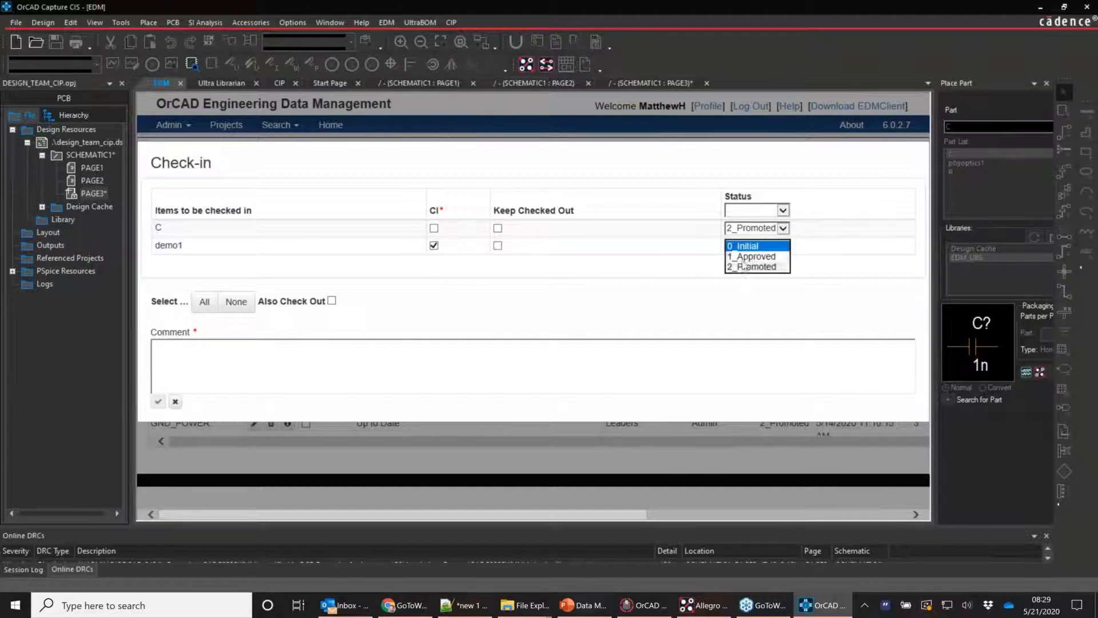
click(749, 264)
Enter the check-in comment 'new demo1 part' and submit the check-in
click(443, 359)
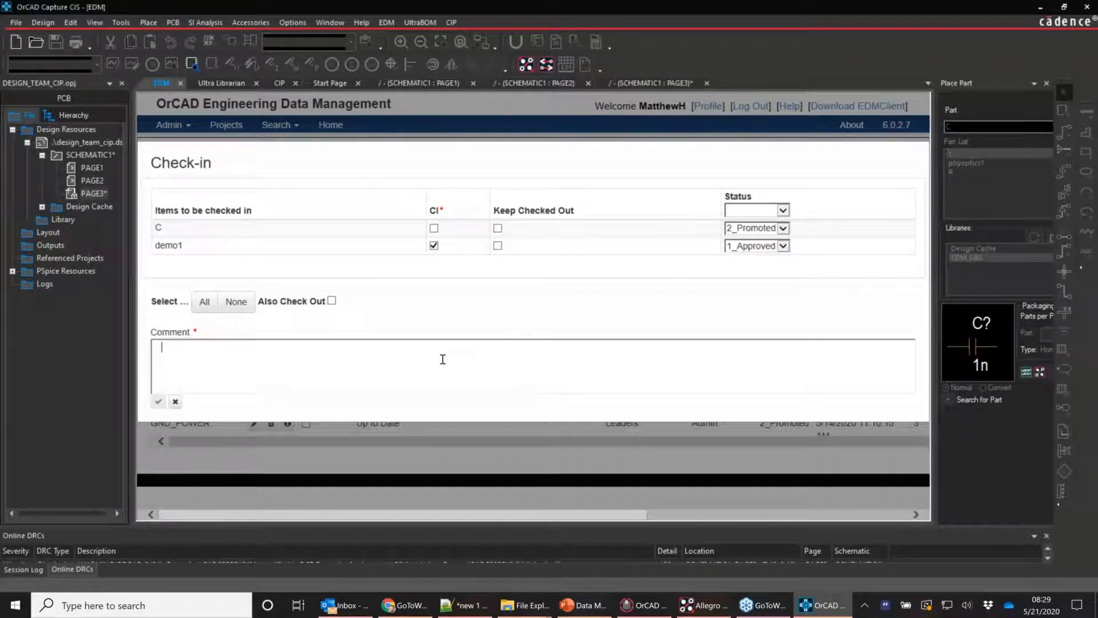
text(ne wdemo1 part)
key(Tab)
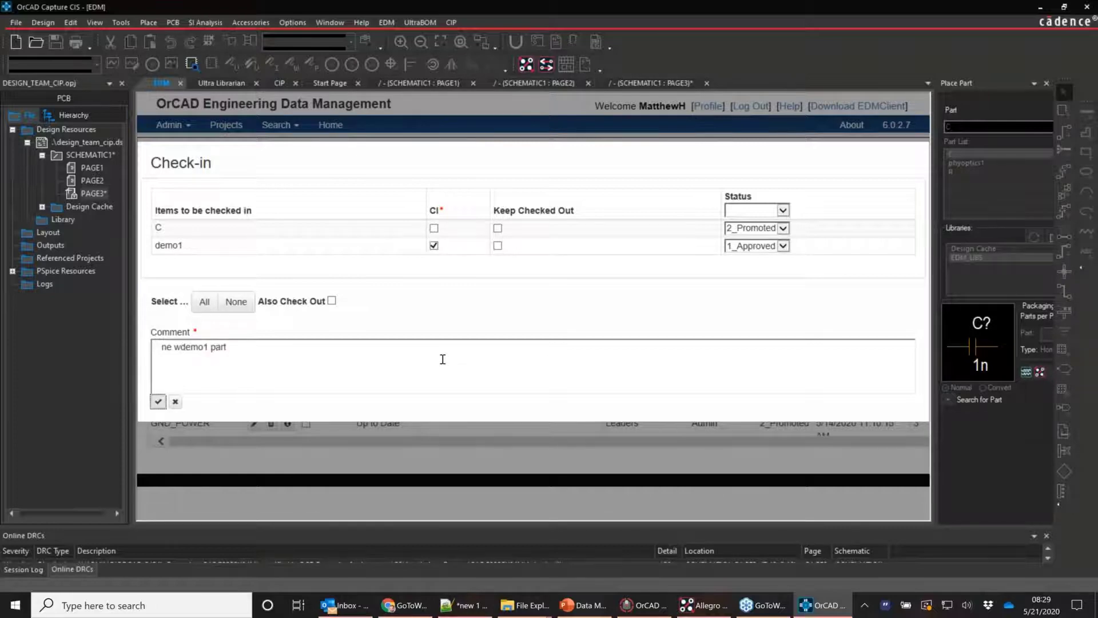
click(173, 346)
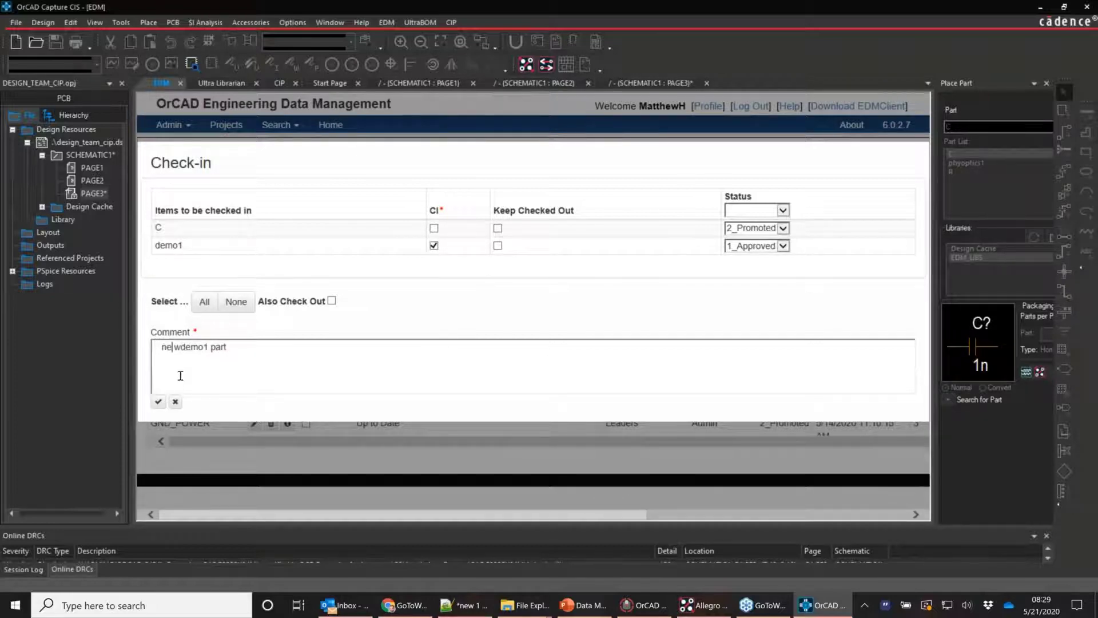
text(w)
key(Right)
key(Delete)
click(158, 399)
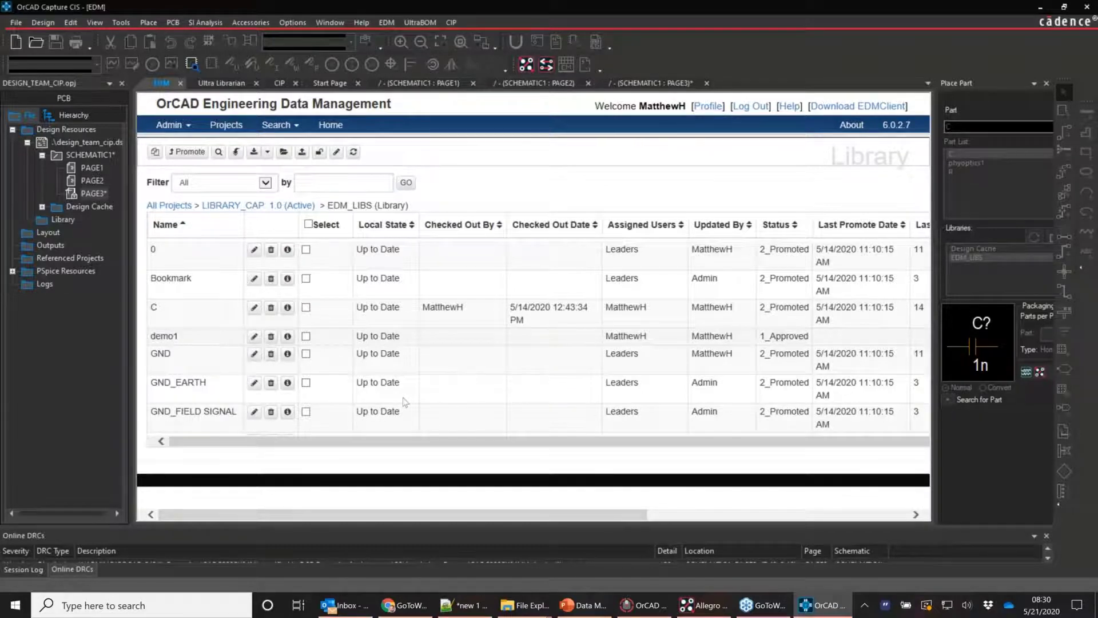
On SCHEMATIC1 PAGE2, refresh the Place Part libraries and confirm the update
drag(425, 446, 436, 446)
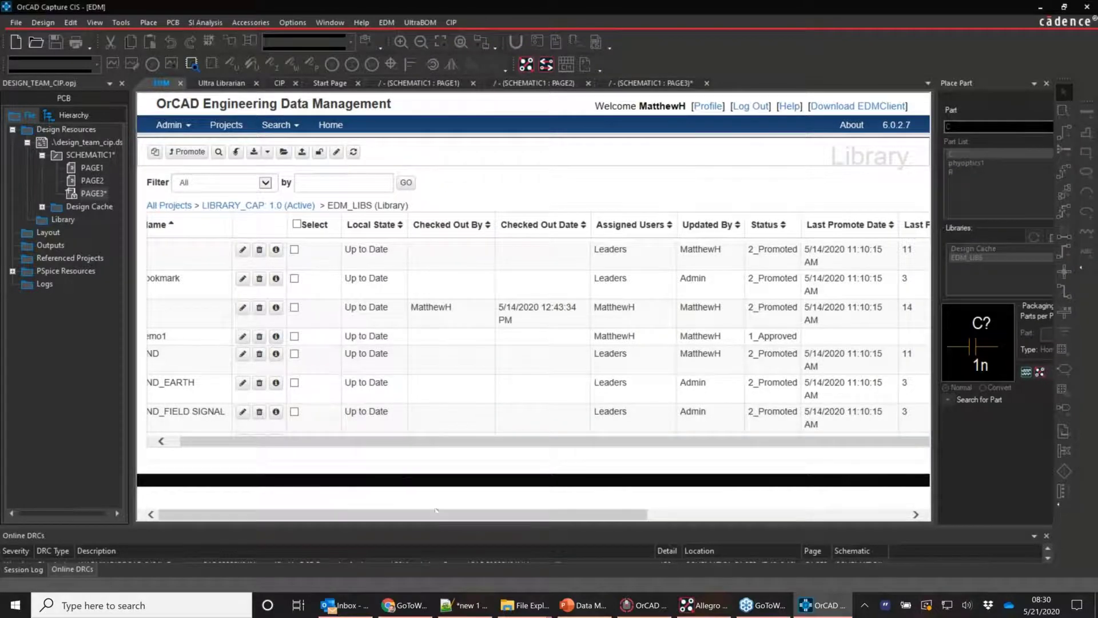
drag(367, 441, 357, 441)
click(546, 85)
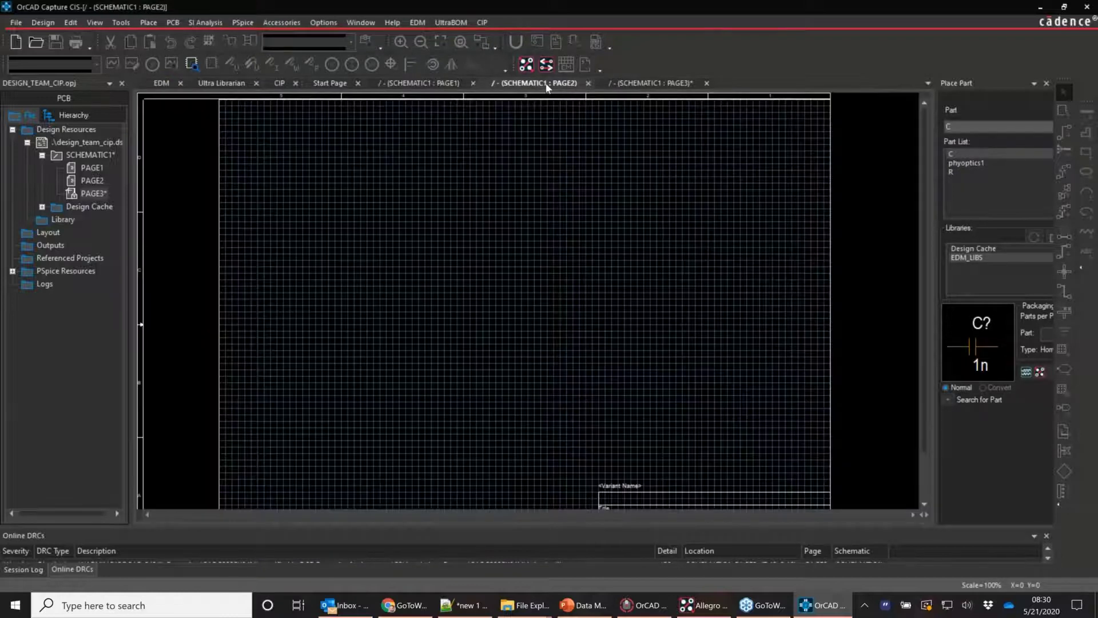
click(1036, 238)
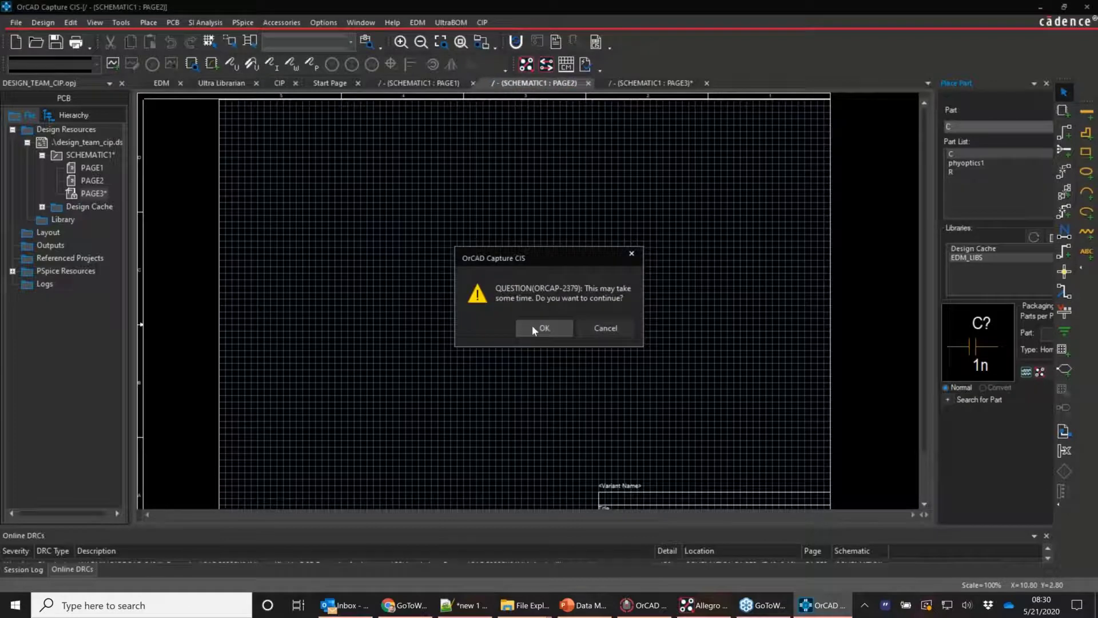
click(533, 327)
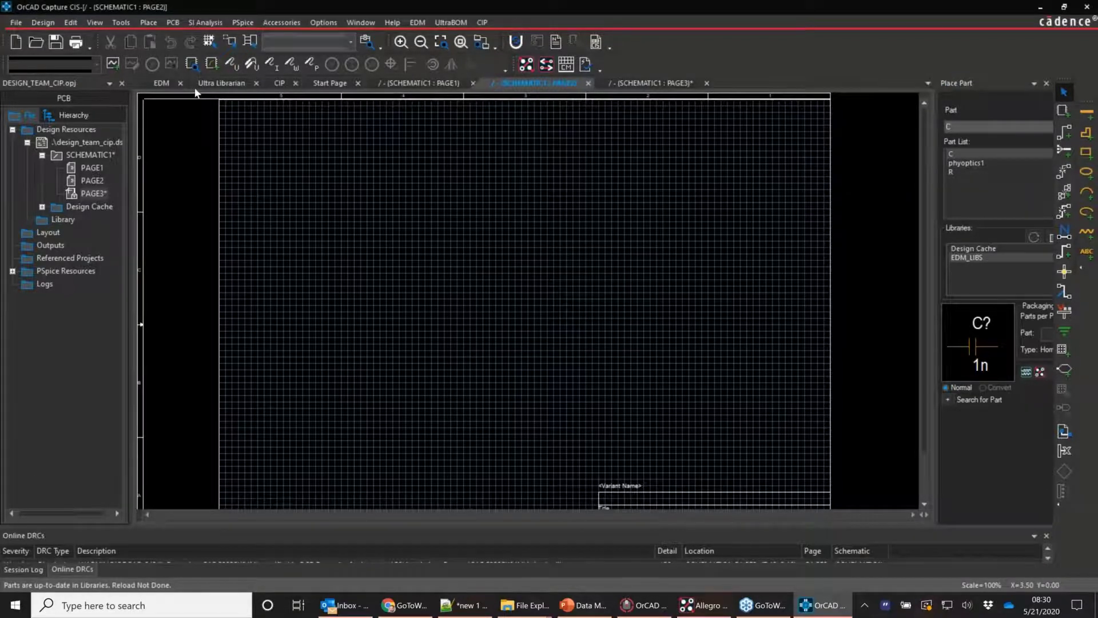
Return to the EDM library page and bring File Explorer into view with EDM_LIBS.OLB selected
click(162, 85)
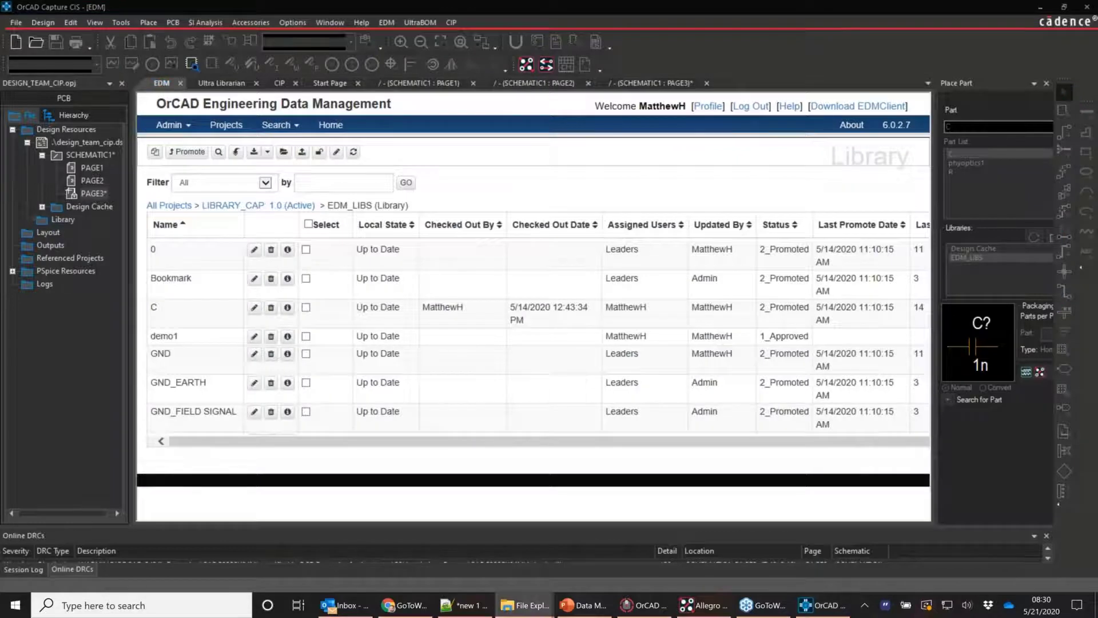
drag(0, 80, 360, 72)
click(309, 157)
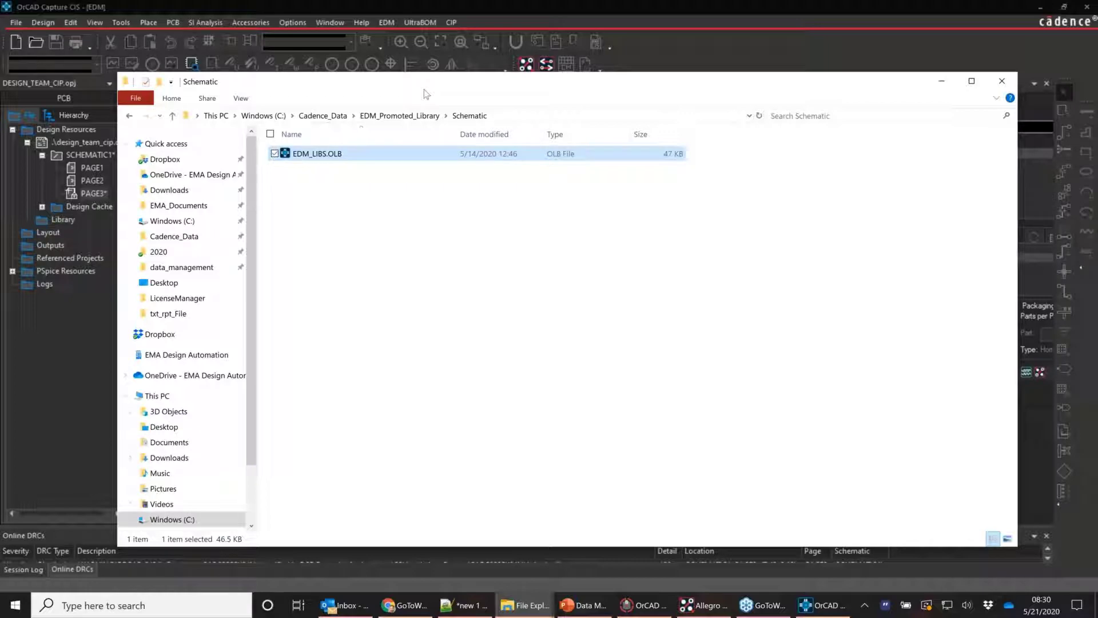
Move the Schematic folder window off screen to uncover the EDM library page
drag(424, 89, 258, 93)
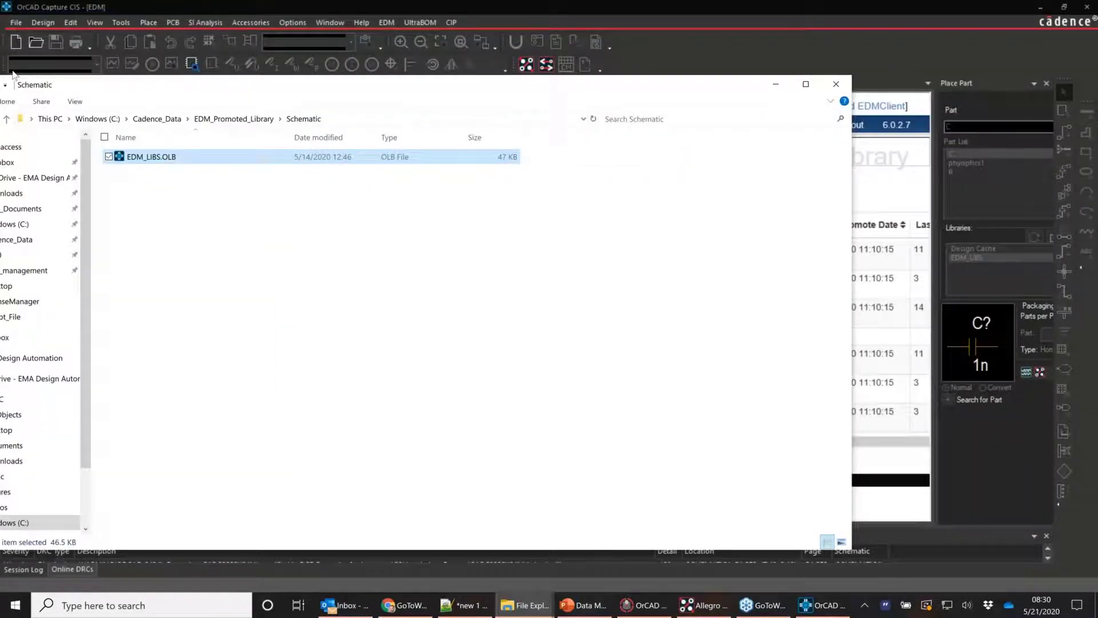
drag(13, 75, 0, 75)
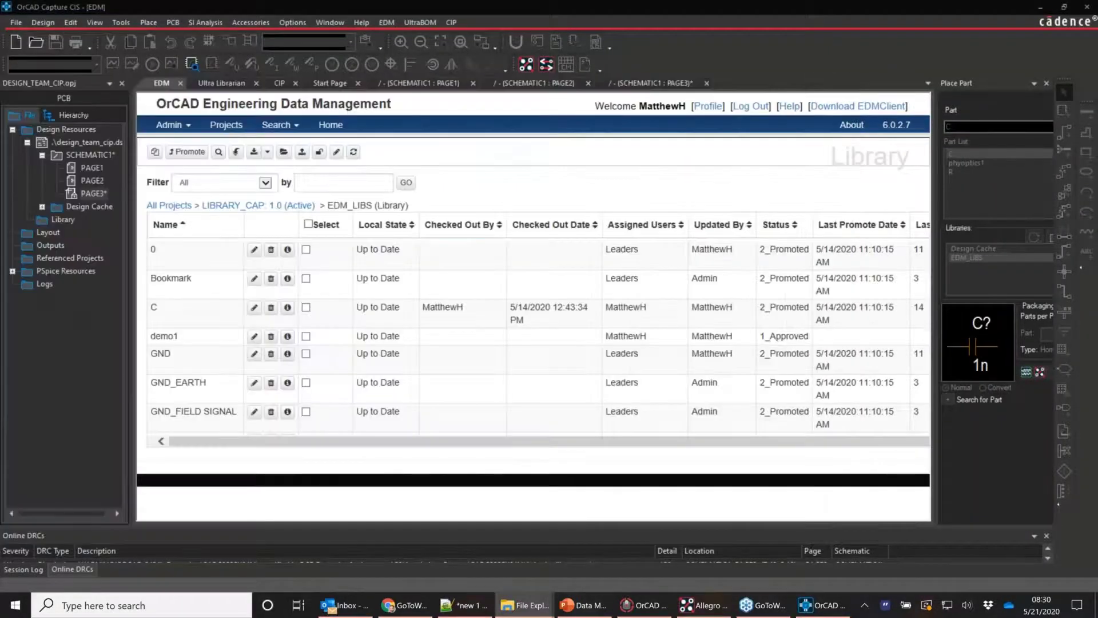
Promote demo1 in EDM_LIBS to status 2_Promoted, then bring the Schematic folder window back
click(306, 336)
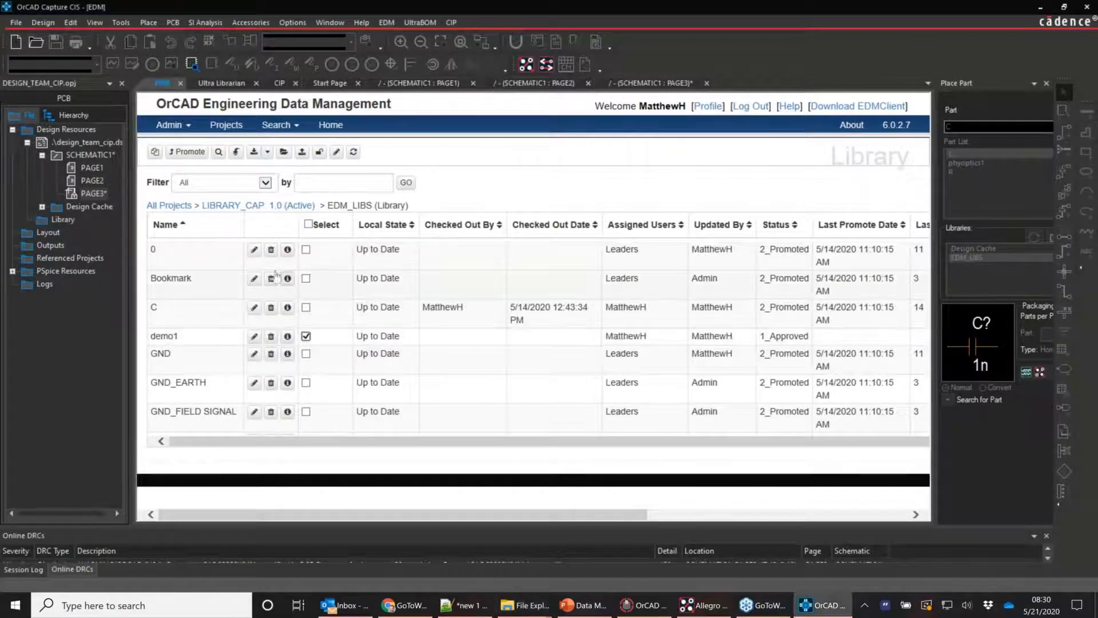
click(187, 152)
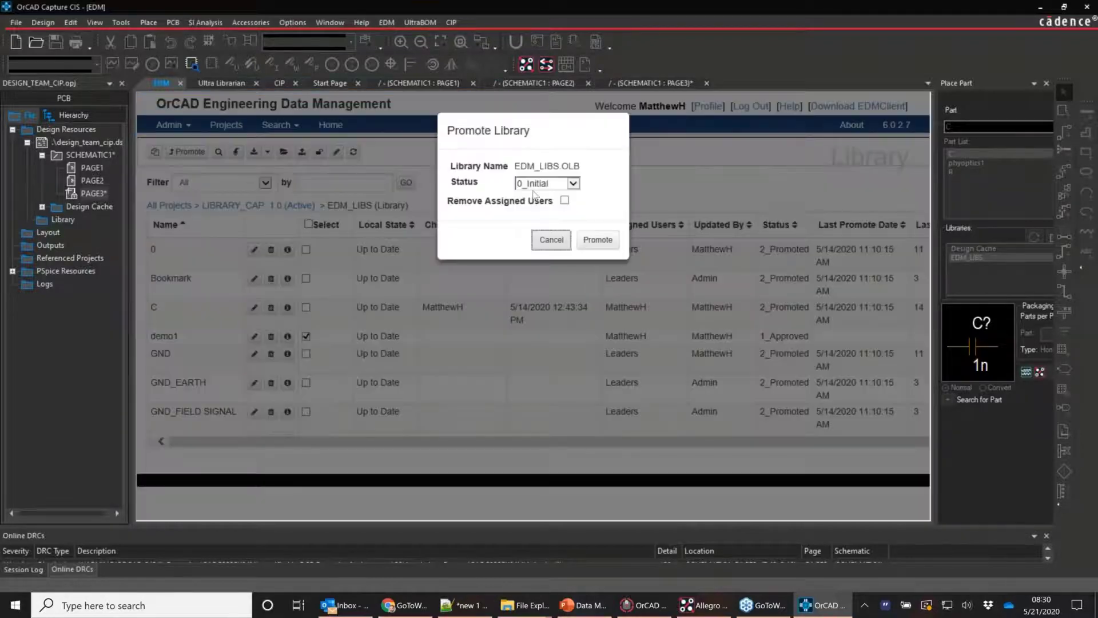
click(535, 186)
click(537, 204)
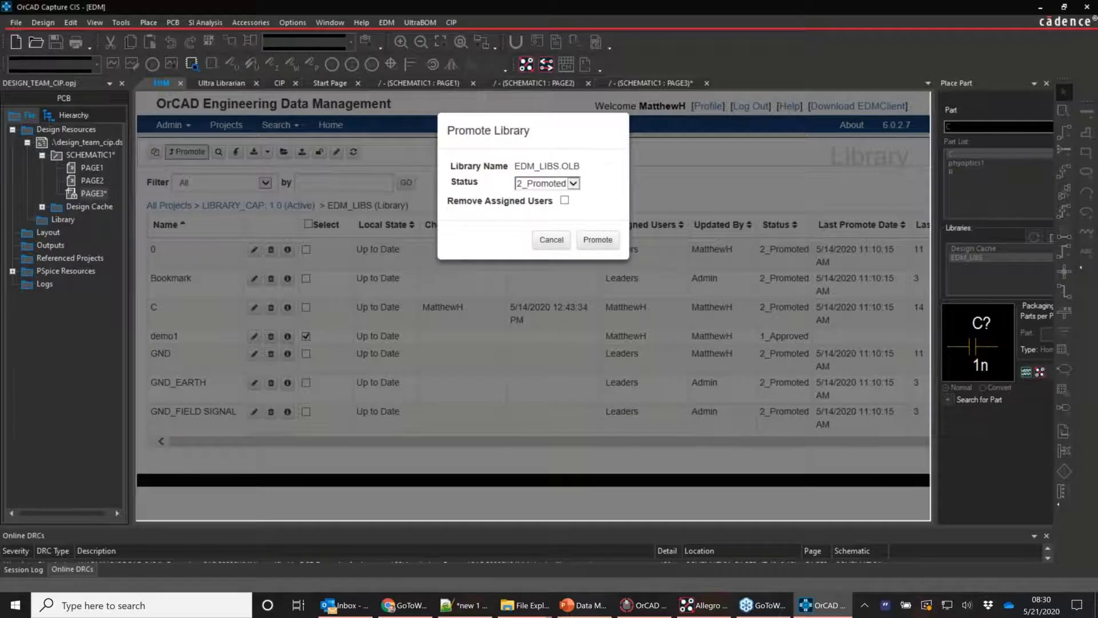
click(598, 239)
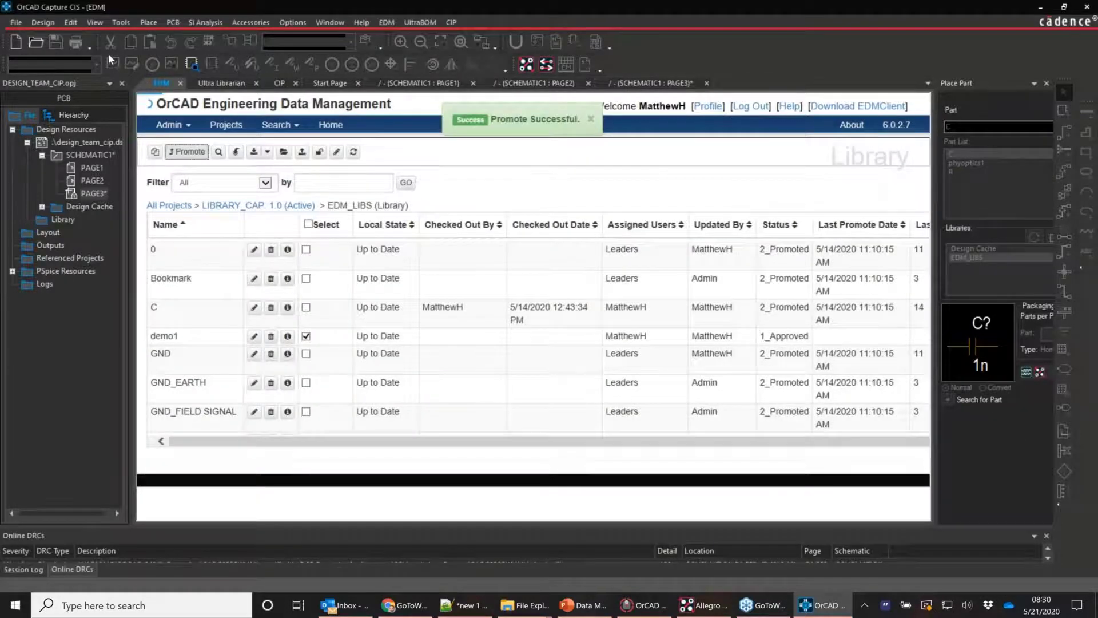
click(525, 606)
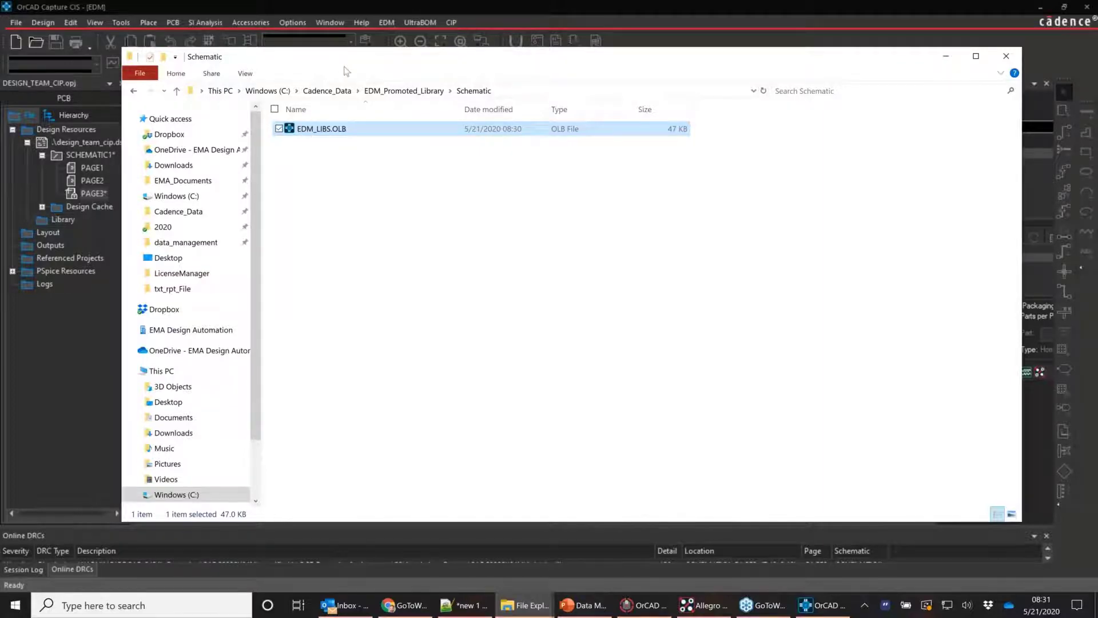
Move the folder window off screen to show demo1 listed as 2_Promoted
drag(344, 70, 0, 1)
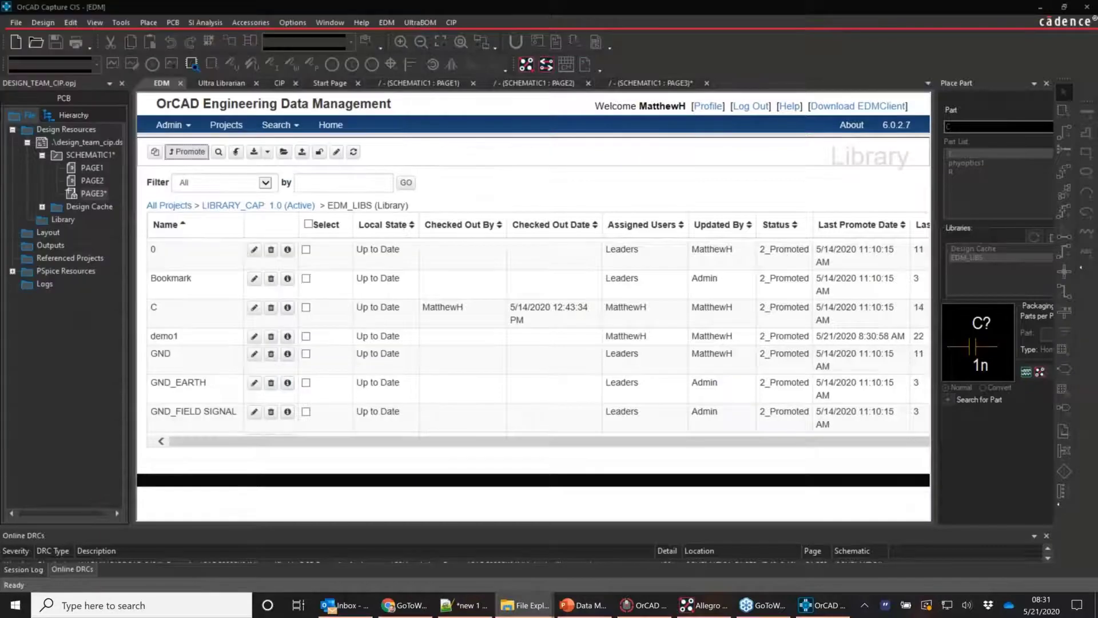
Reload parts on PAGE2, place demo1 as U5, then return to the EDM page
click(532, 84)
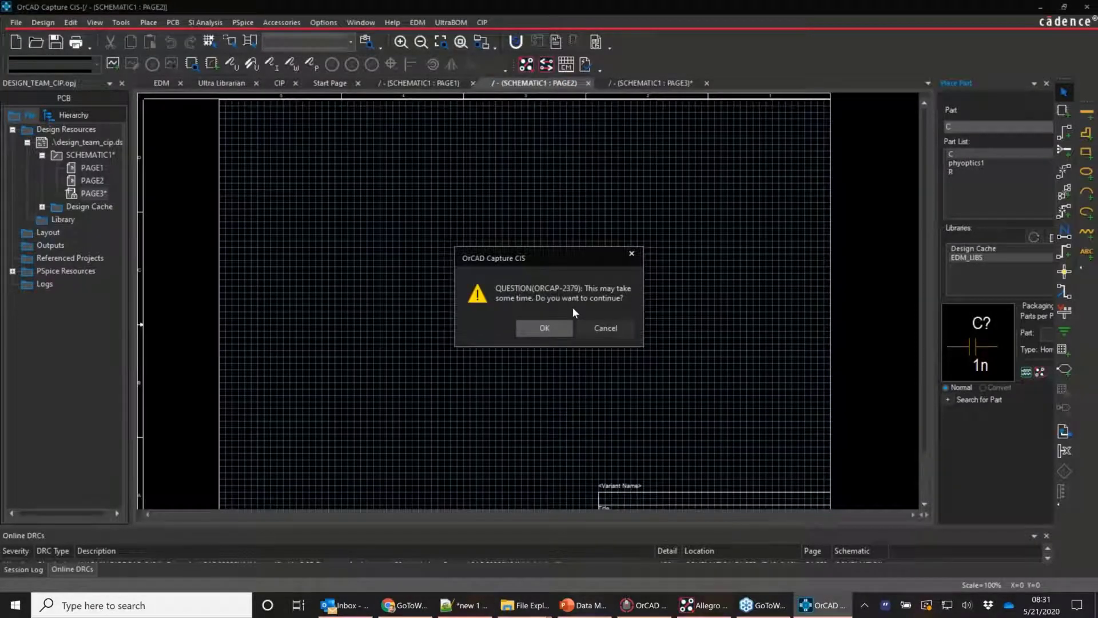
key(Return)
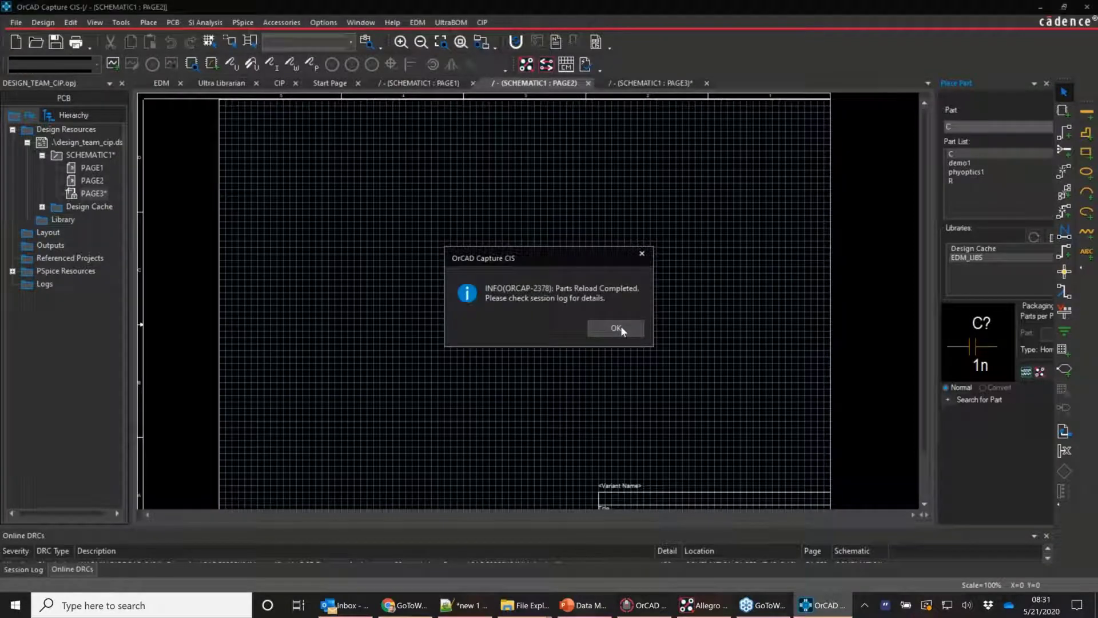
click(620, 326)
click(971, 164)
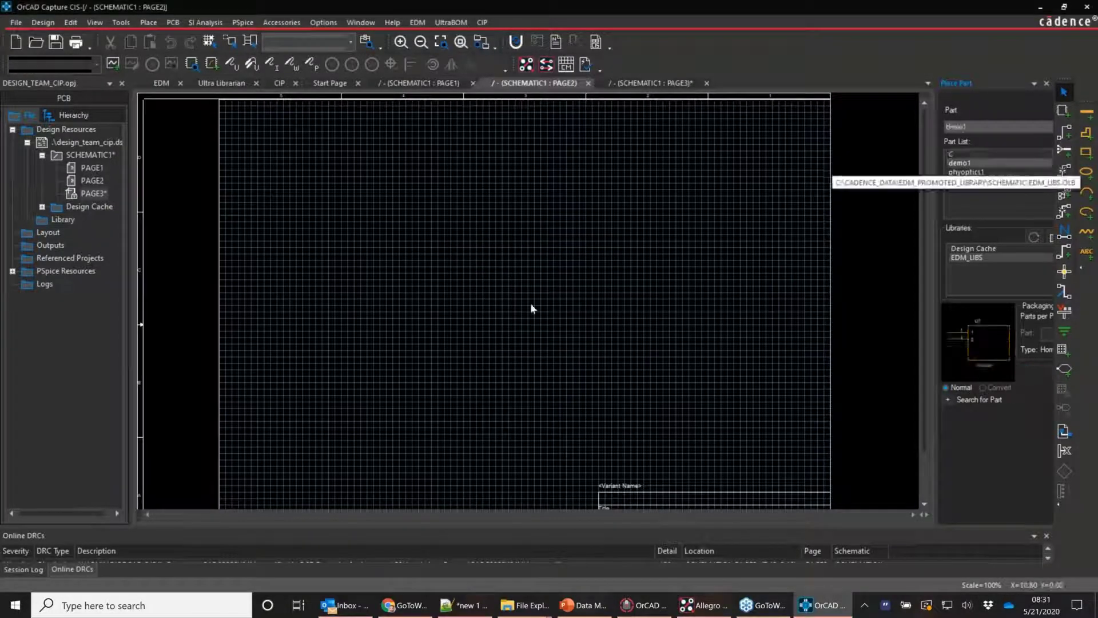
click(440, 187)
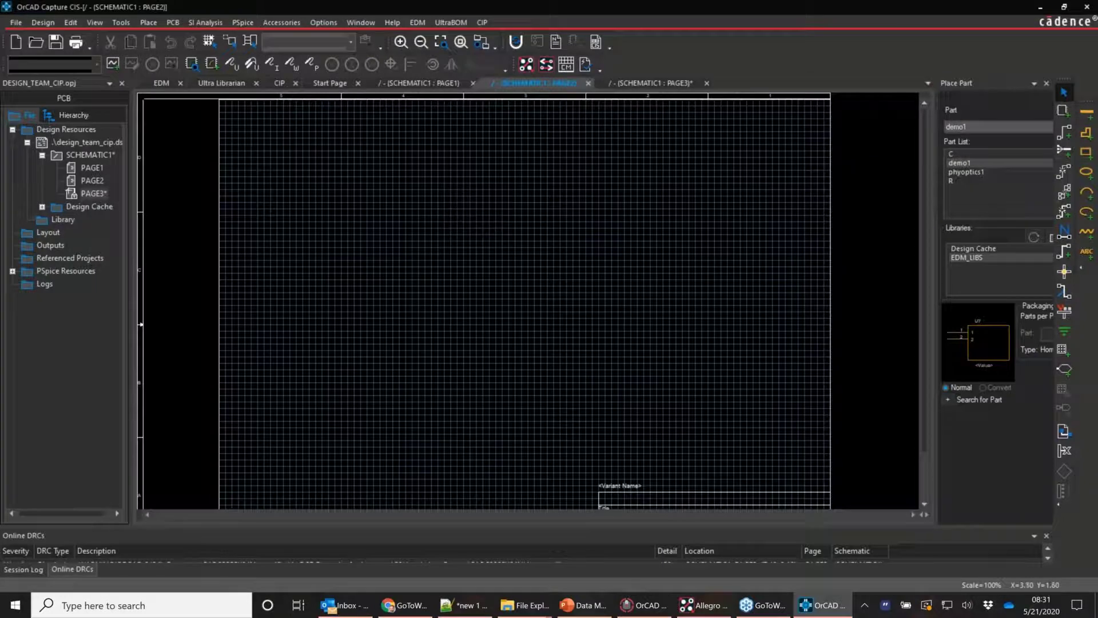
key(Escape)
ctrl+scroll(457, 202, up, 2)
click(682, 318)
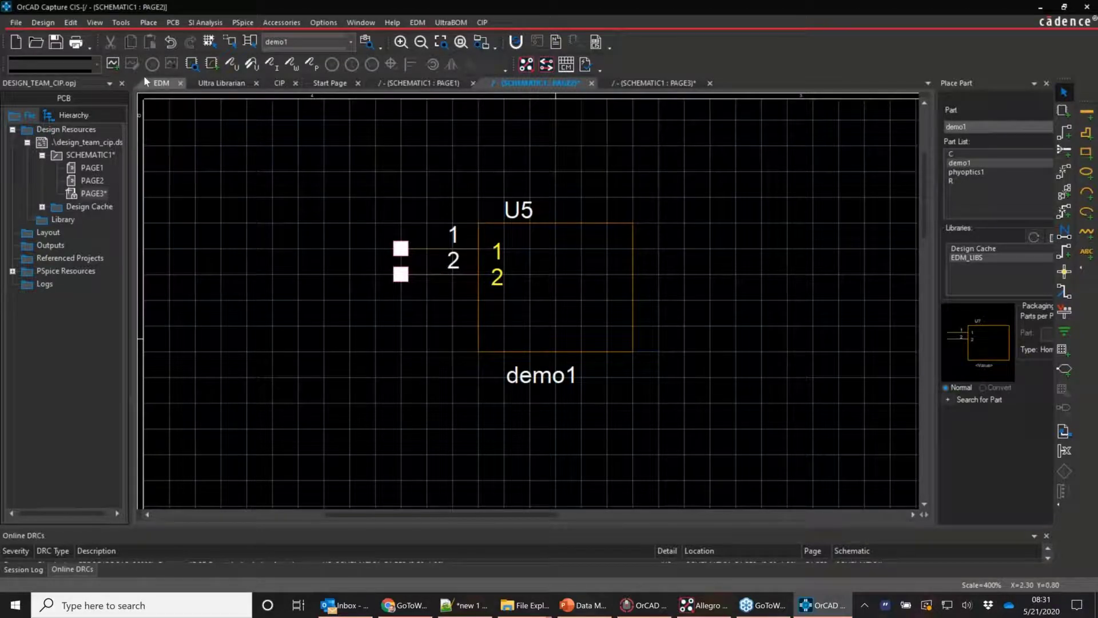
click(159, 87)
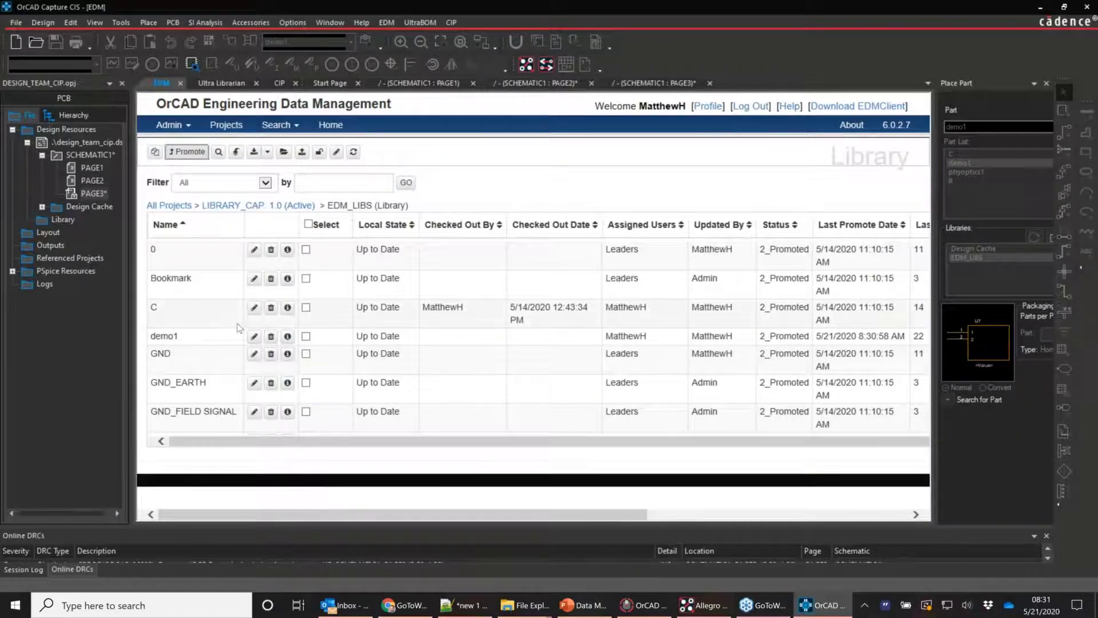
click(254, 336)
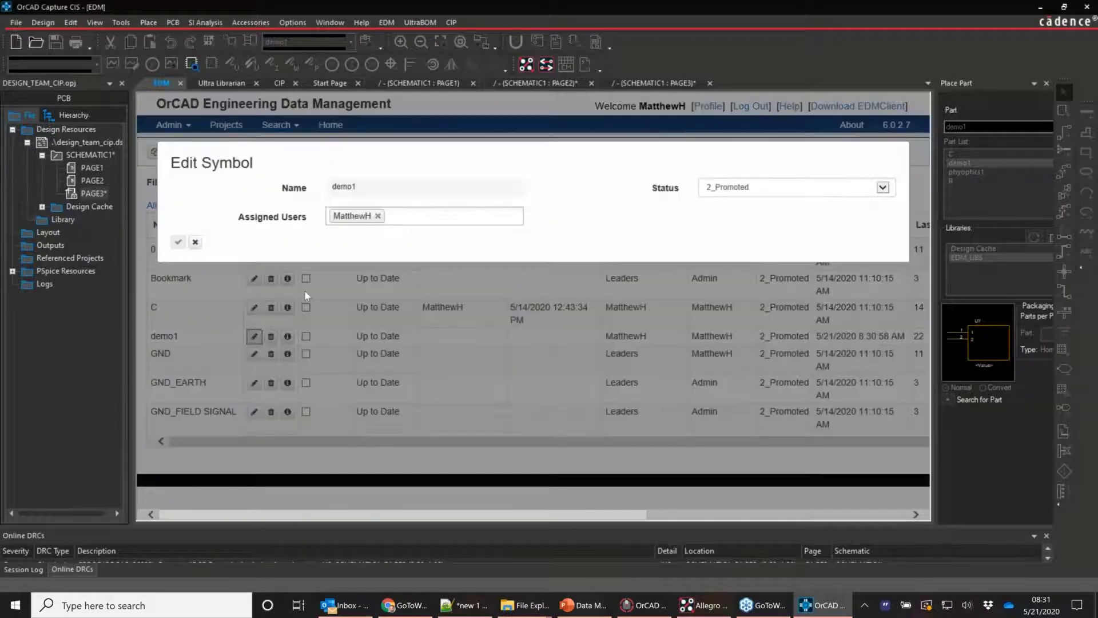
click(195, 242)
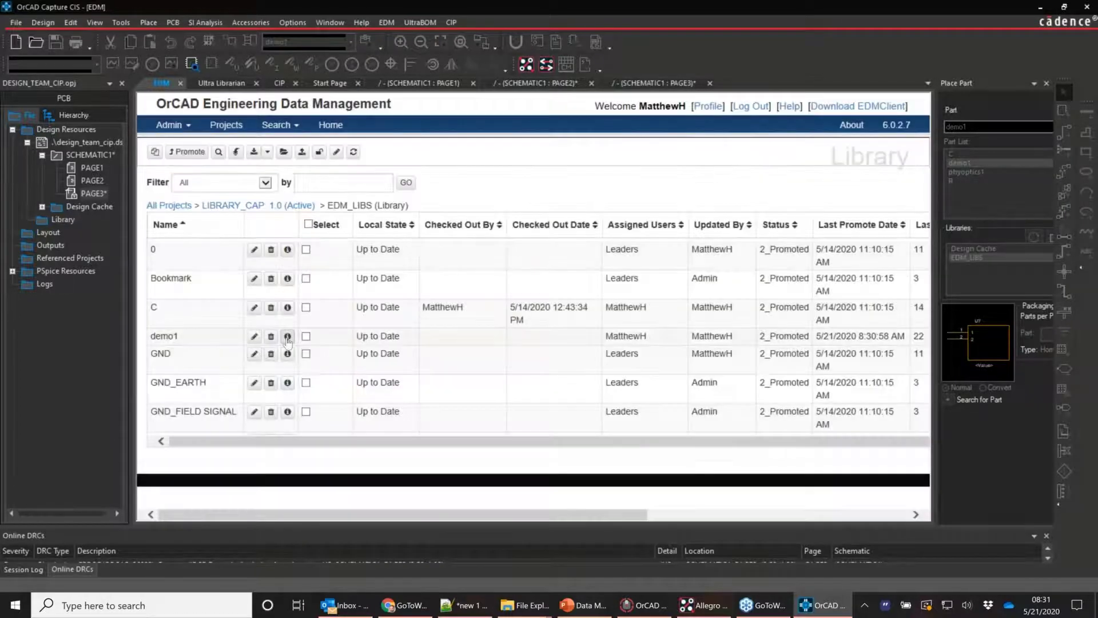
click(288, 337)
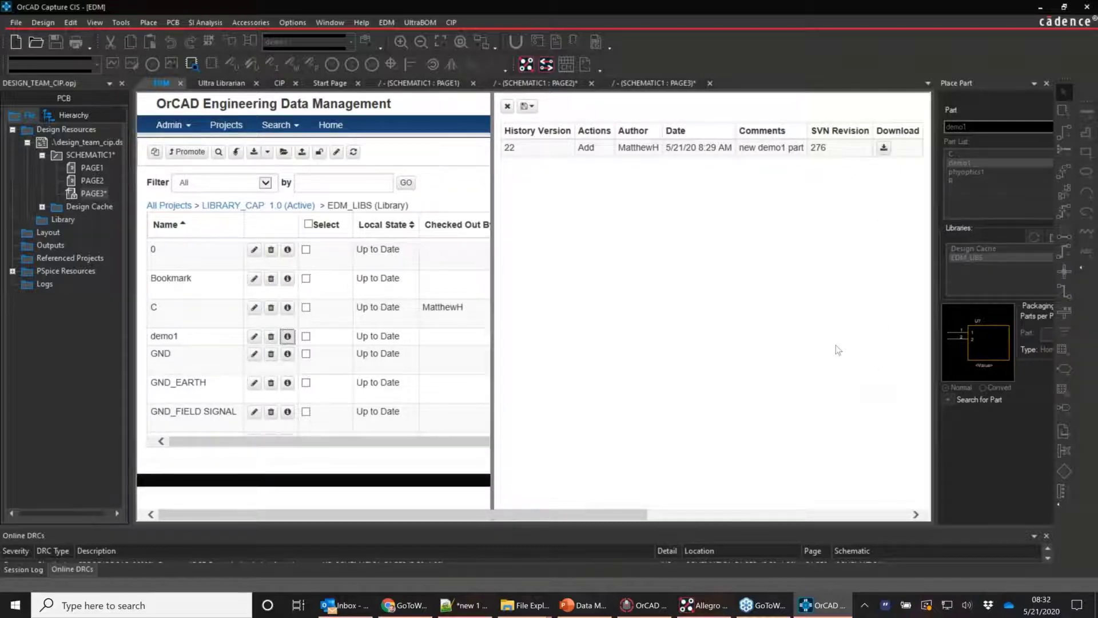
click(508, 106)
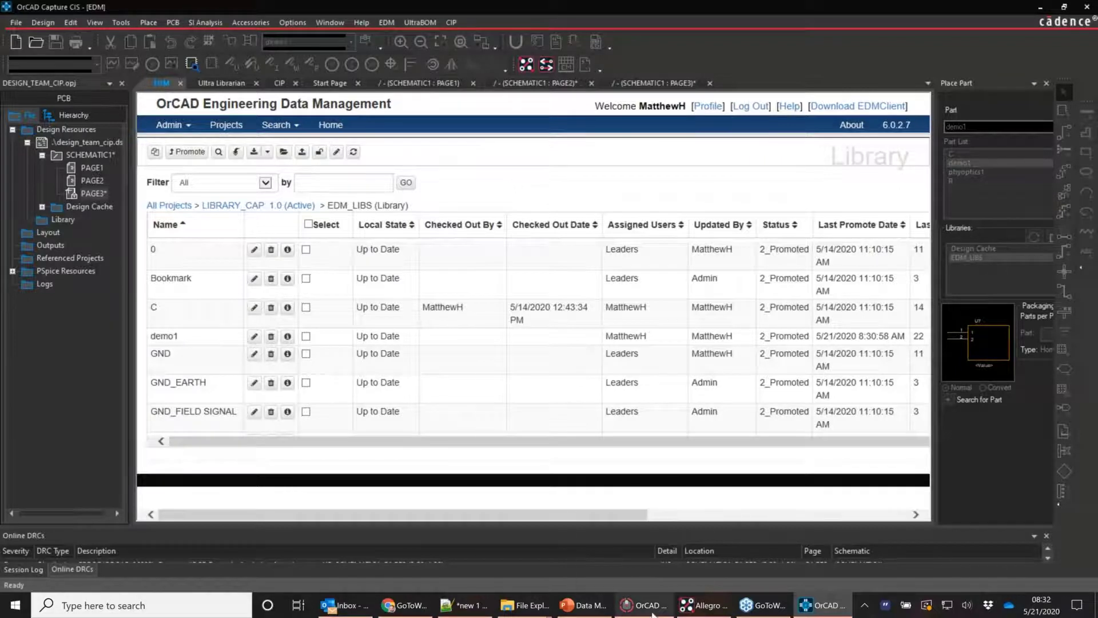
mouse_move(652, 612)
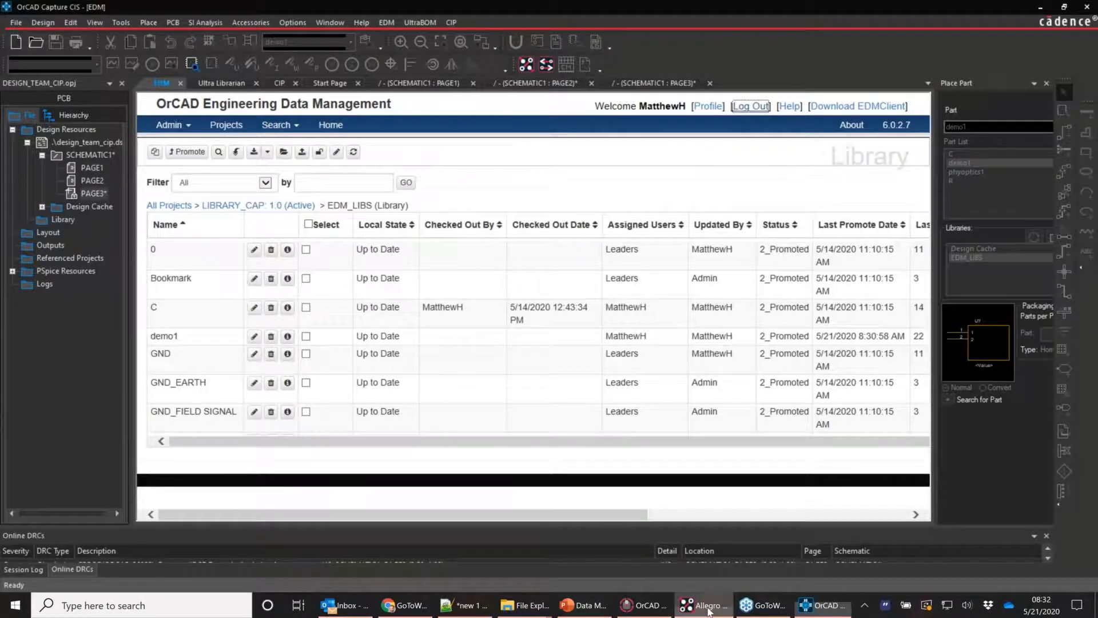
From Allegro PCB Designer, open OrCAD EDM and log in with Windows credentials
click(708, 611)
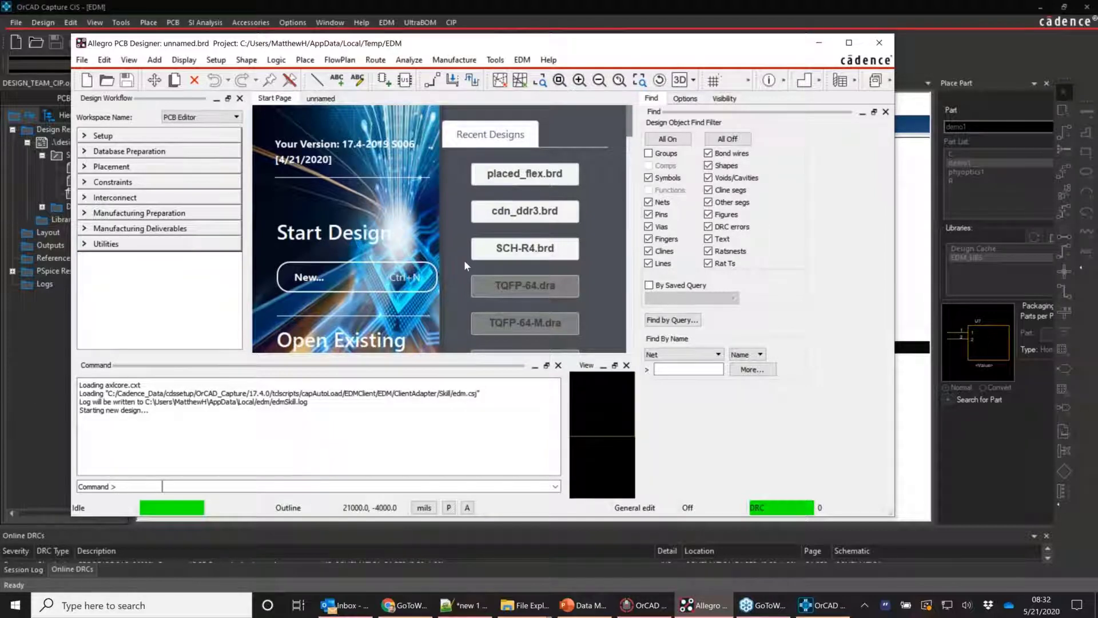
click(652, 606)
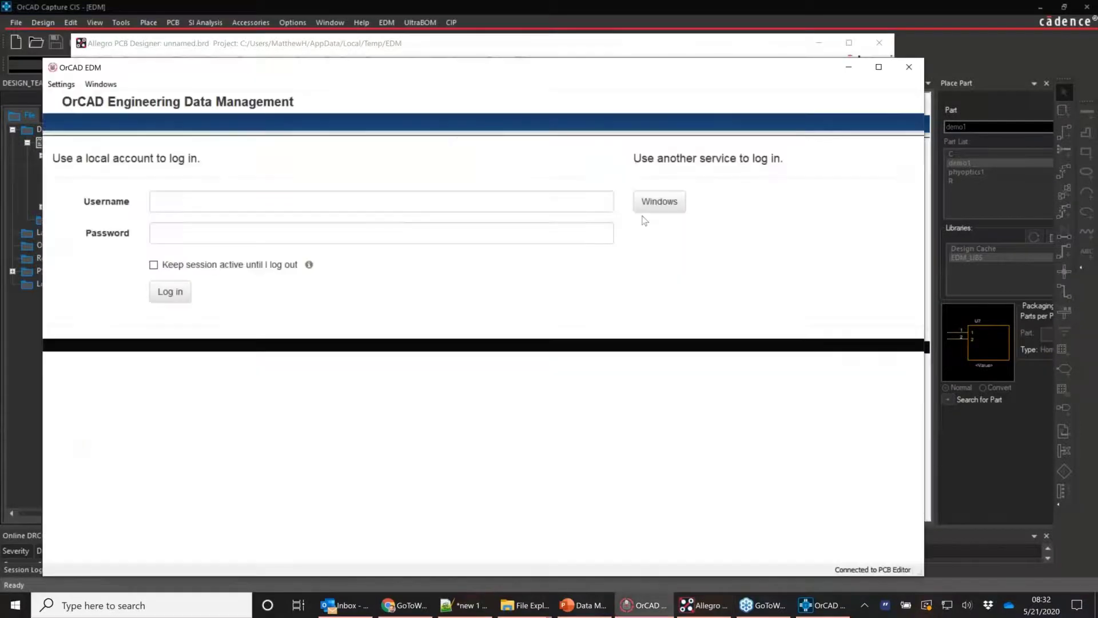
click(652, 205)
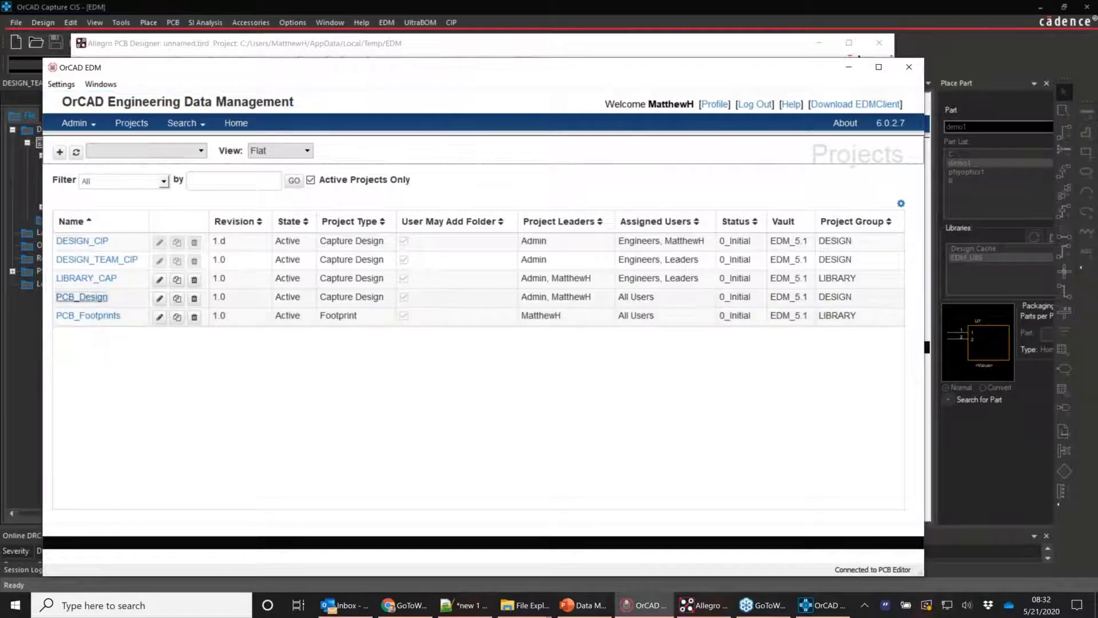
Package the PCB_Design project for release with the comment 'demo1 pacakage'
click(81, 297)
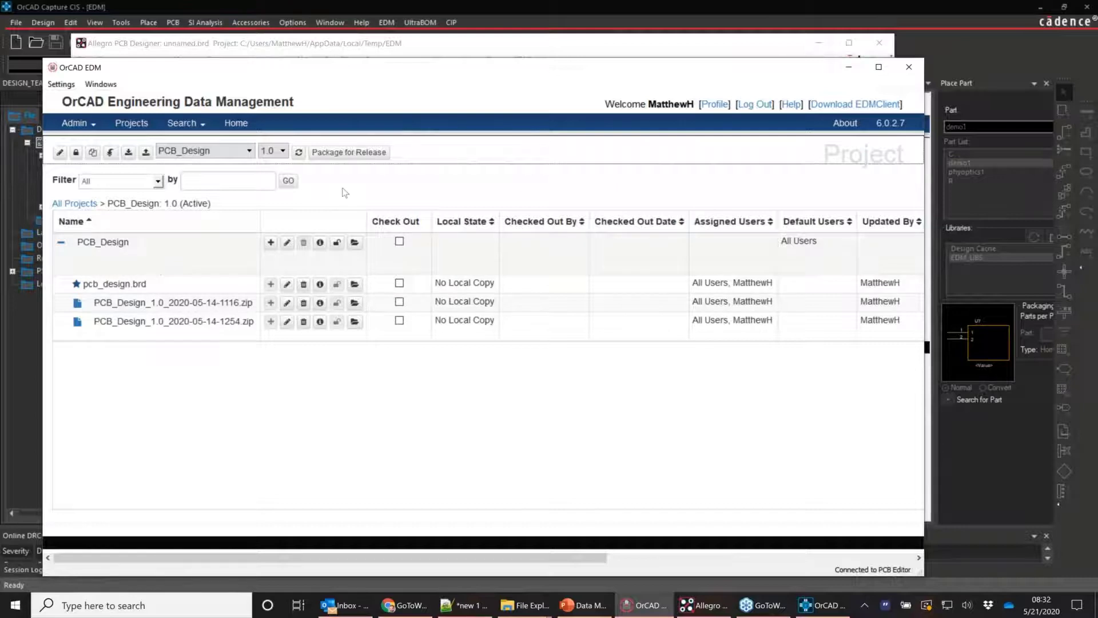
click(348, 152)
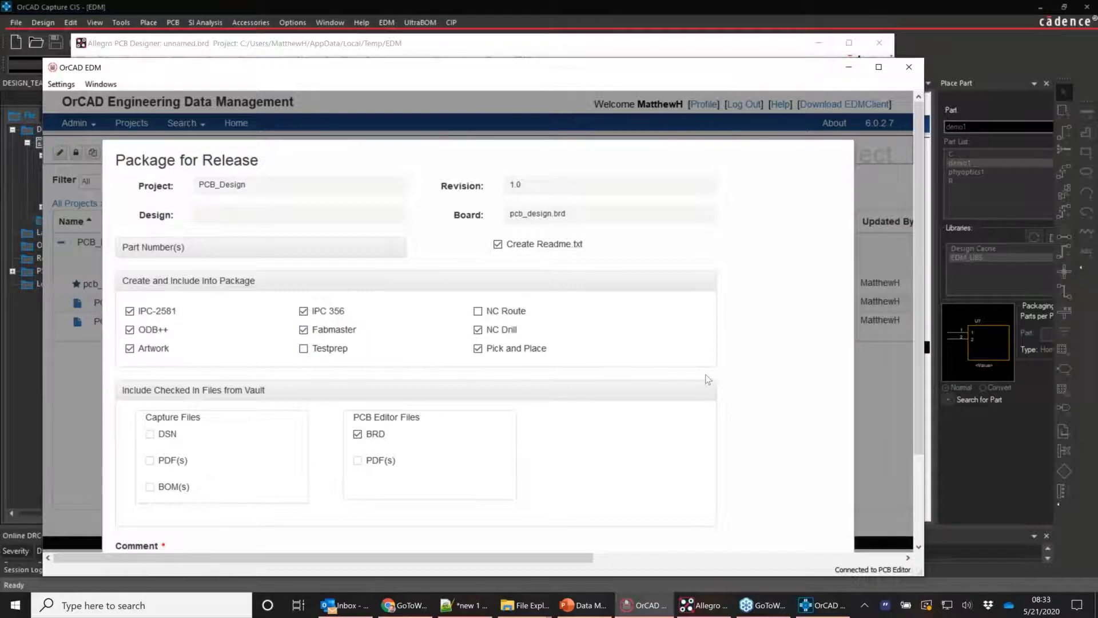
scroll(625, 299, down, 2)
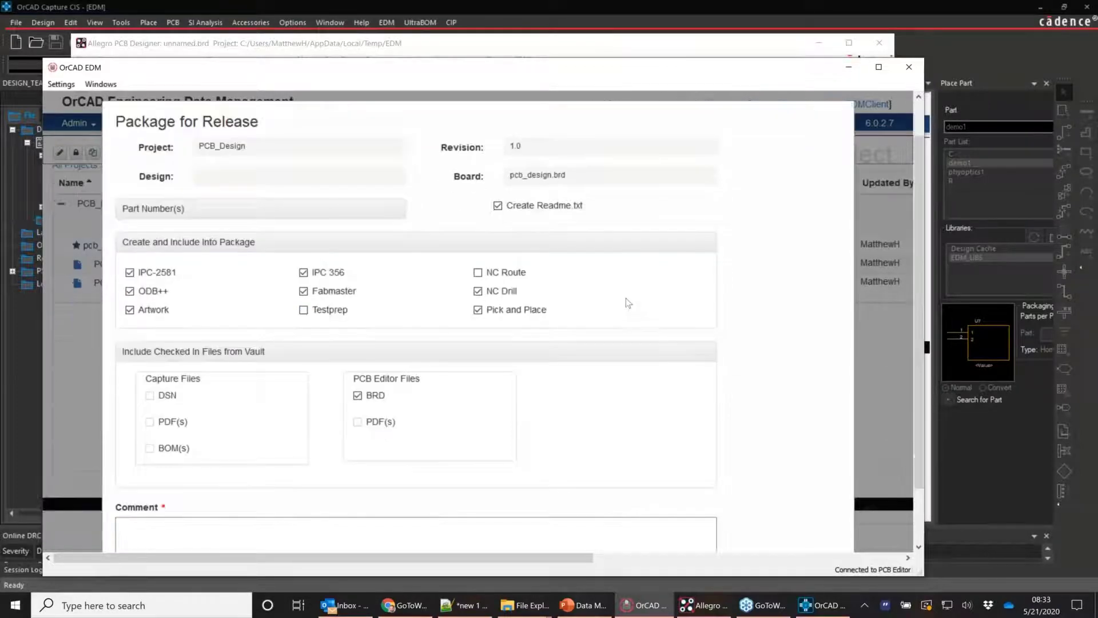
scroll(626, 298, down, 1)
click(249, 473)
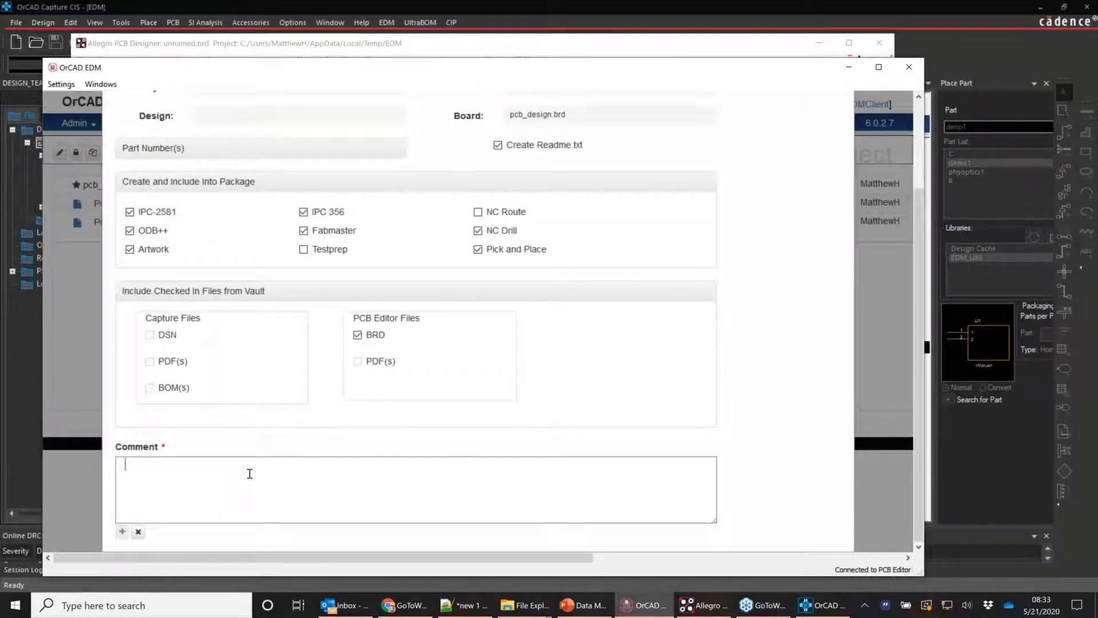
text(demo1 pacakage)
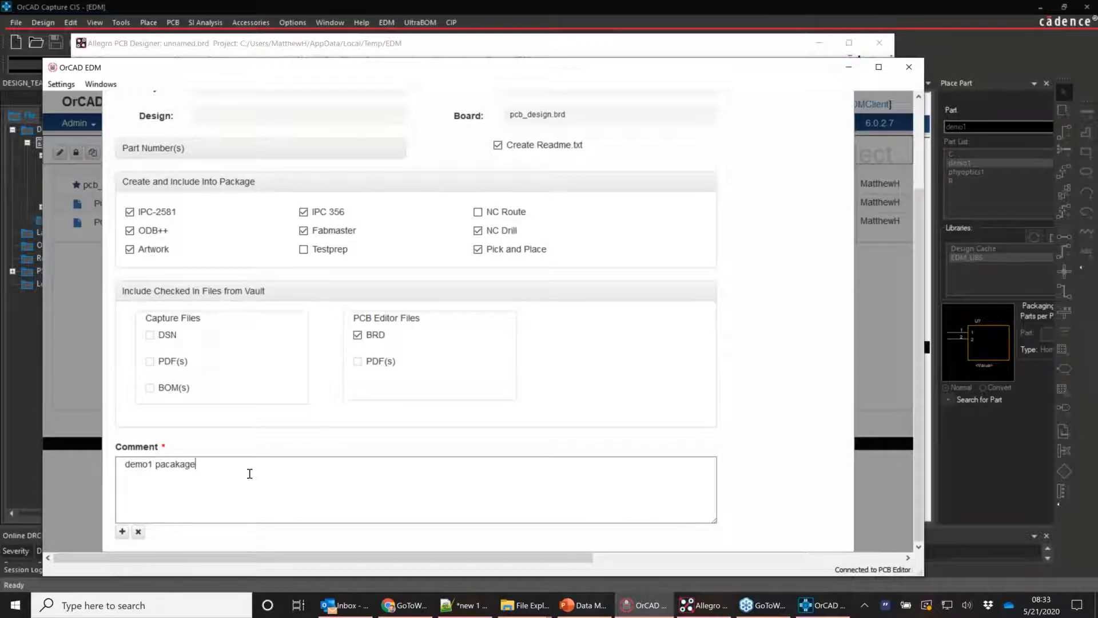
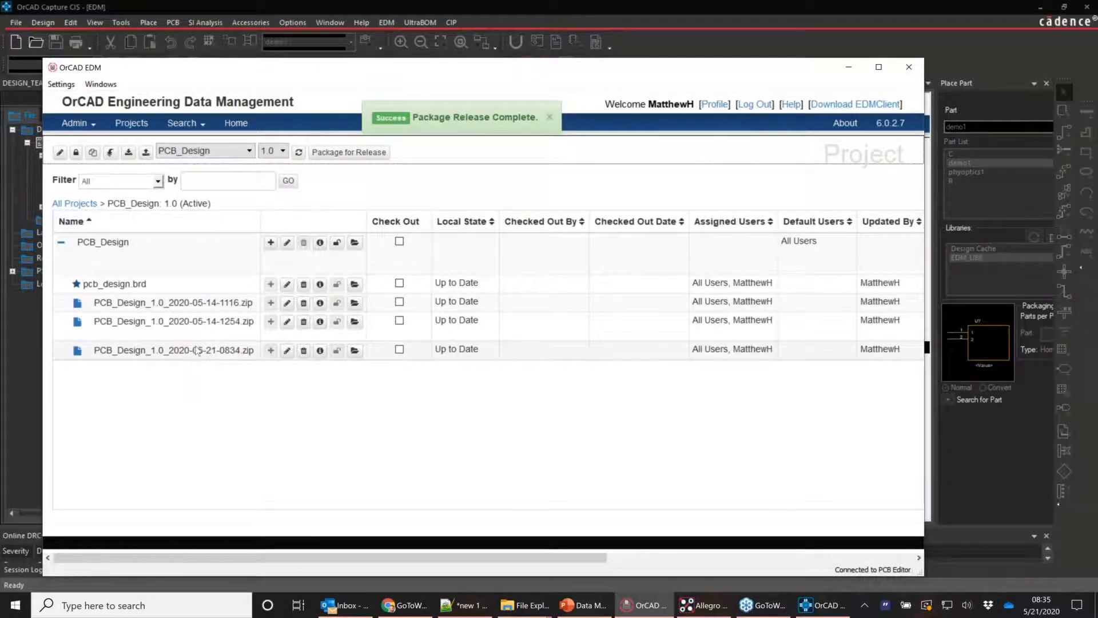
Open the newly released PCB package archive, look it over, and close it
click(355, 351)
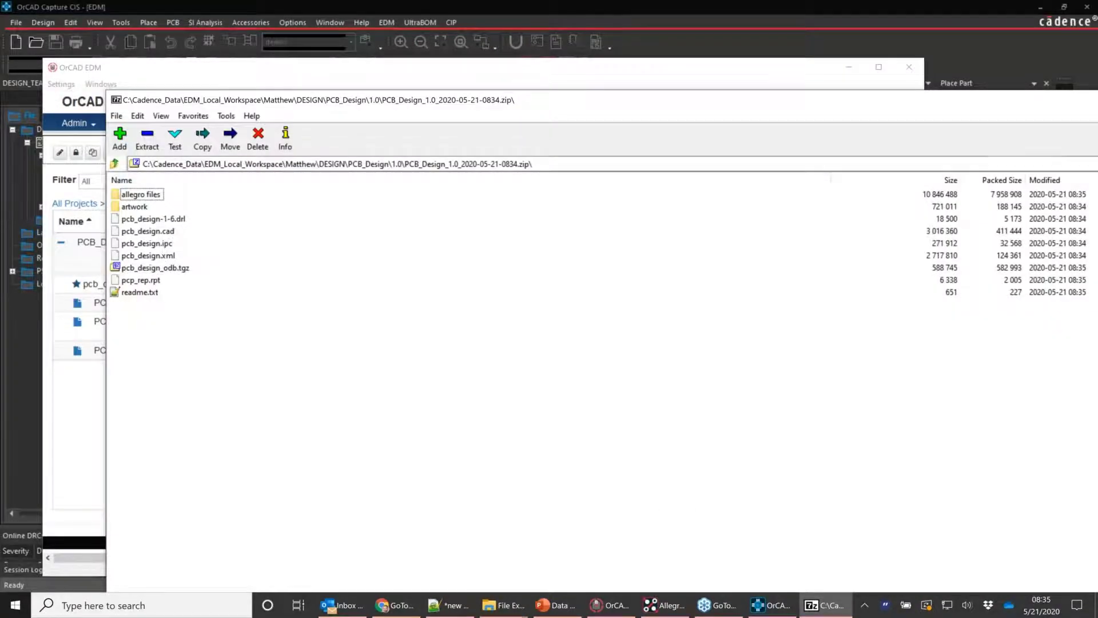
drag(735, 113, 657, 85)
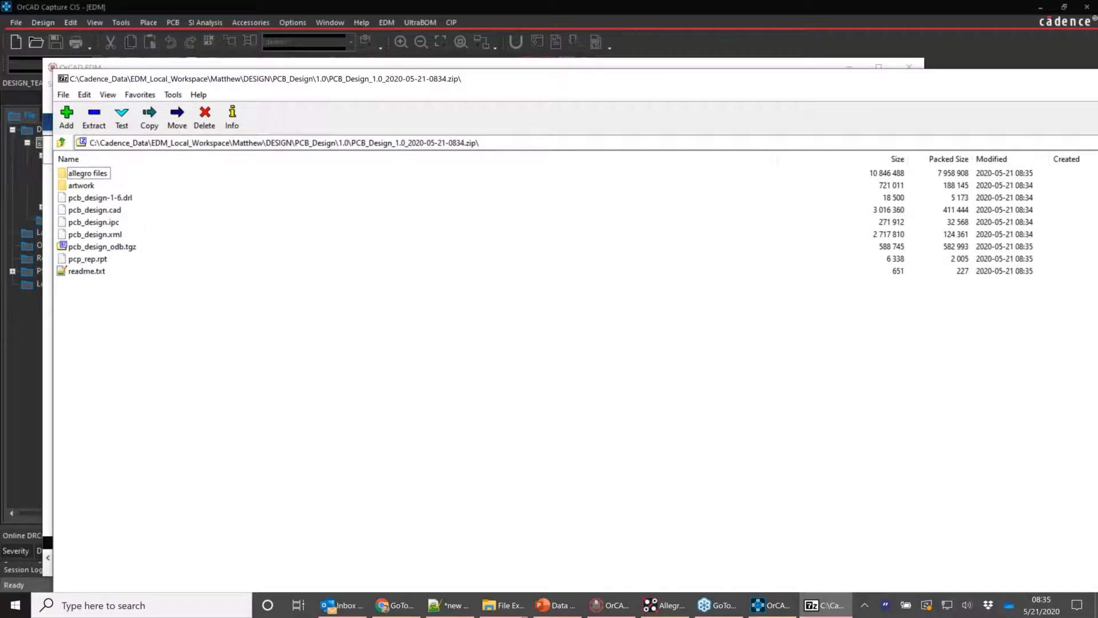
key(alt+F4)
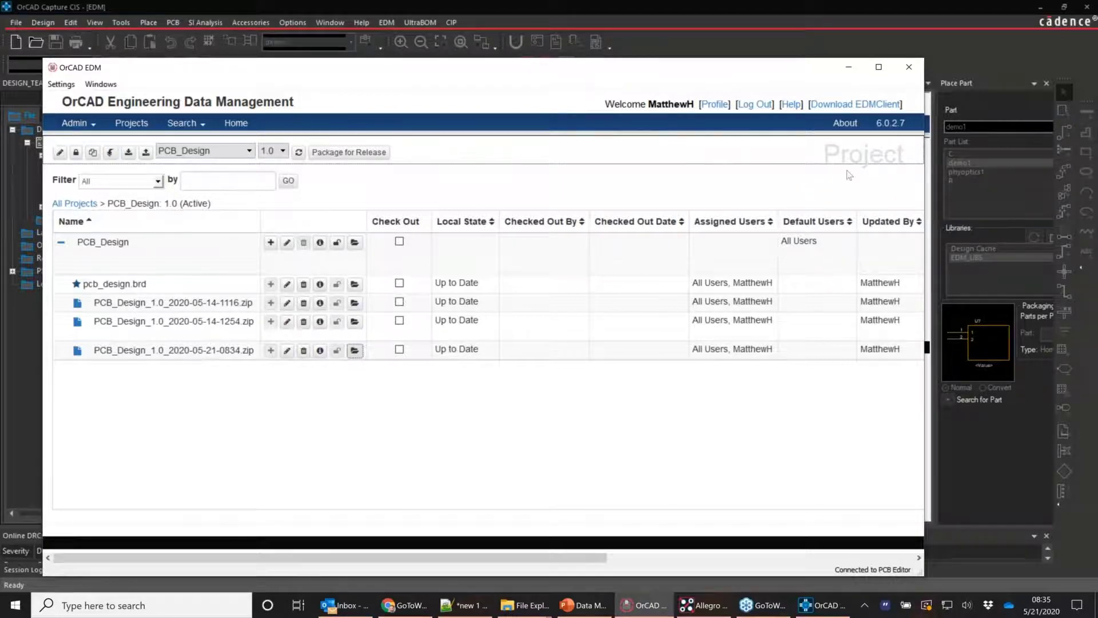
Open Part Manager for DESIGN_TEAM_CIP.DSN from PAGE1 and reach its Update Part Status options
click(770, 2)
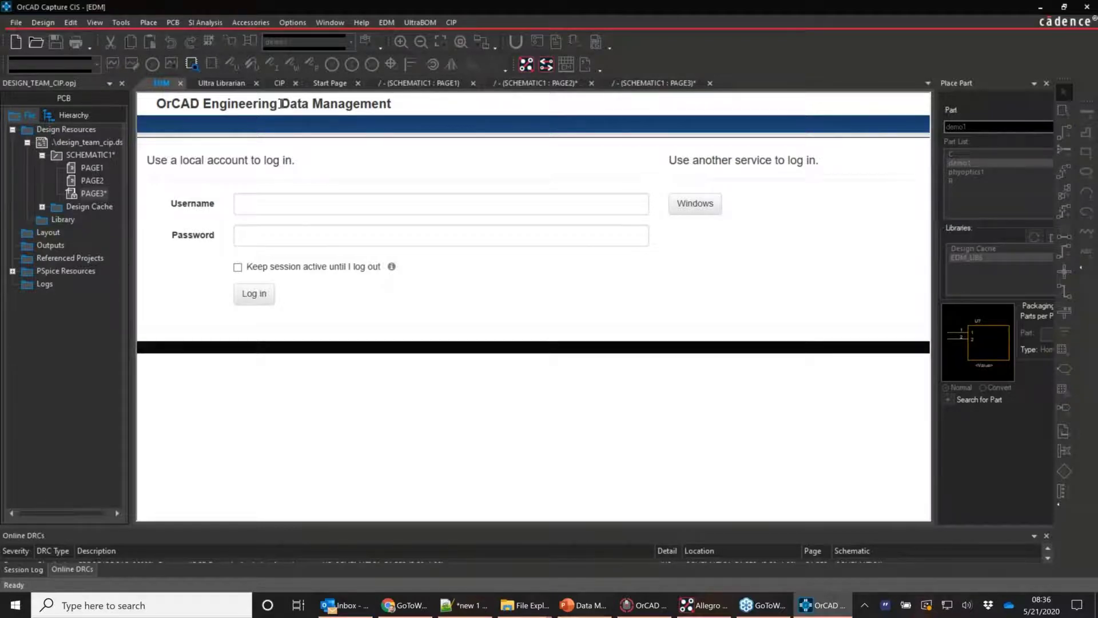
click(415, 84)
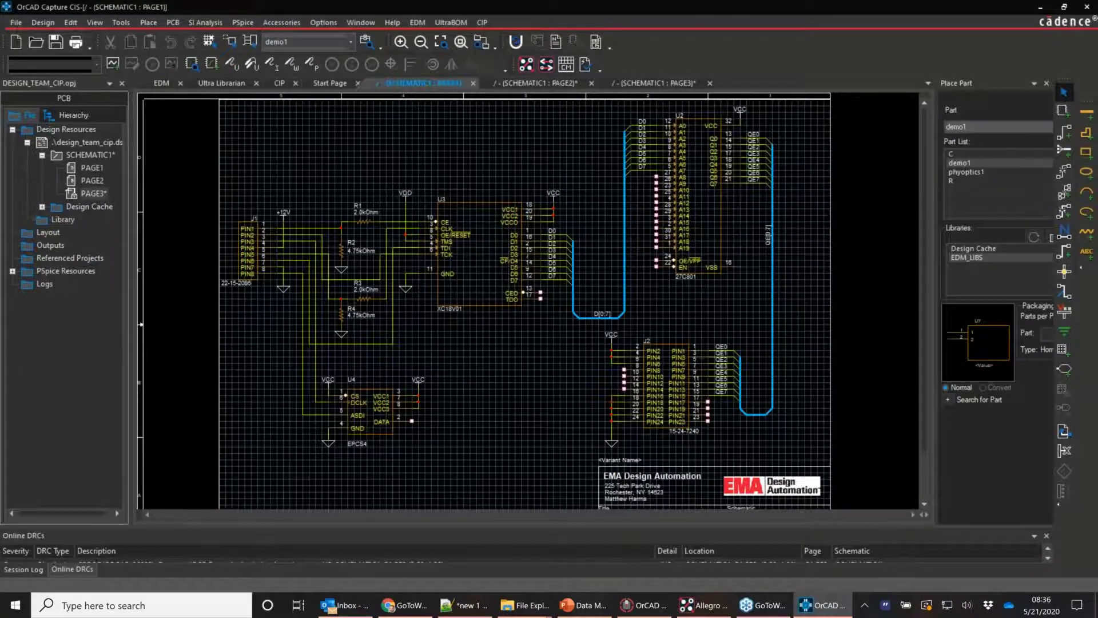
right_click(117, 142)
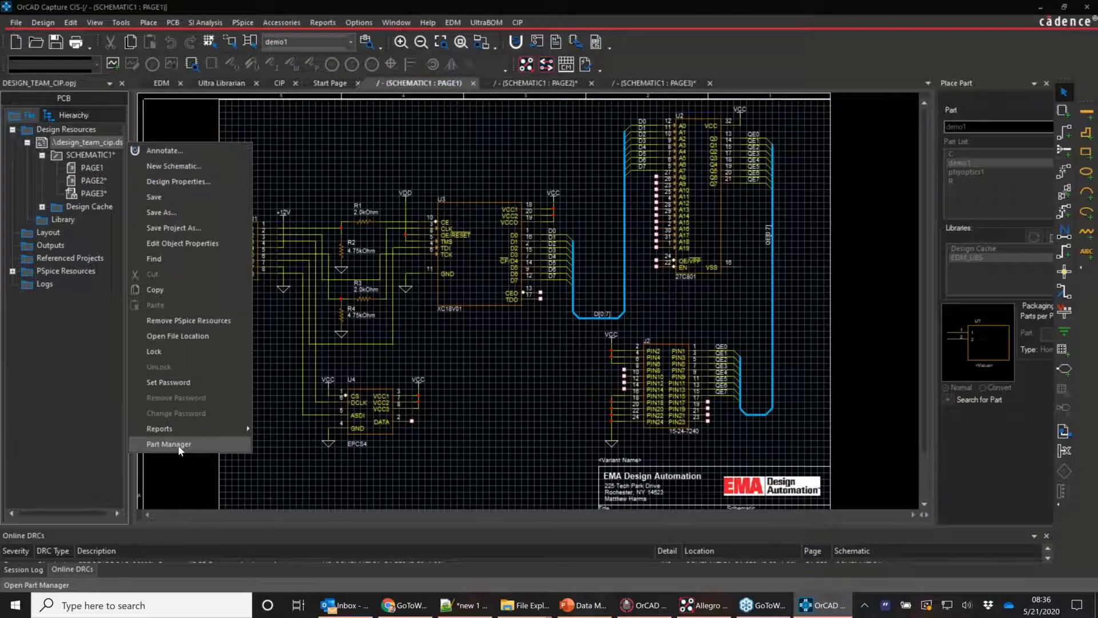
click(178, 445)
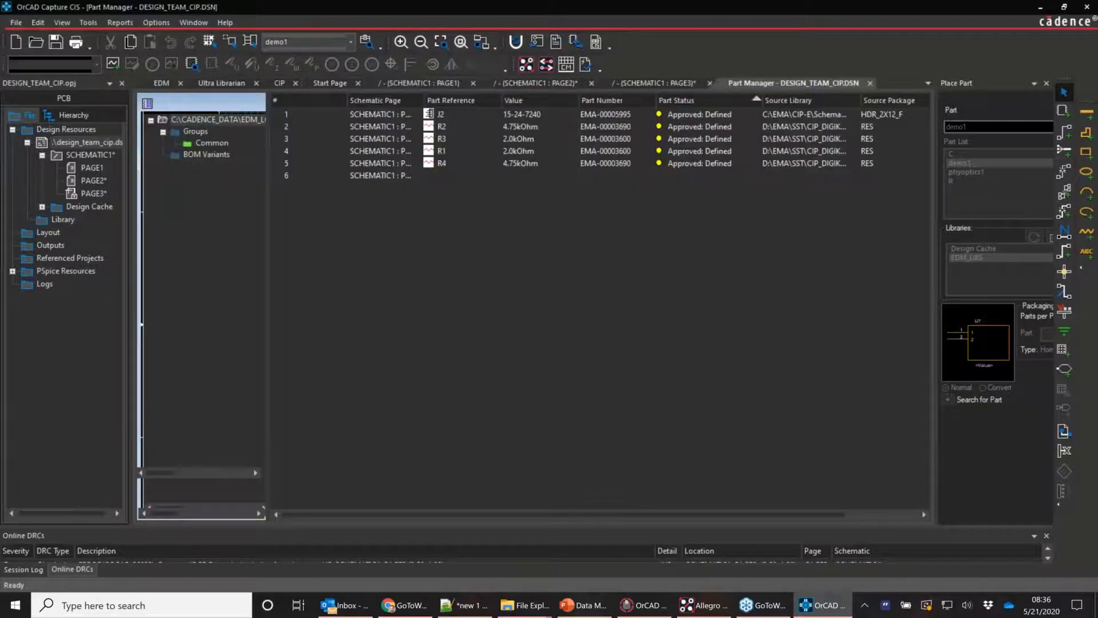
click(163, 23)
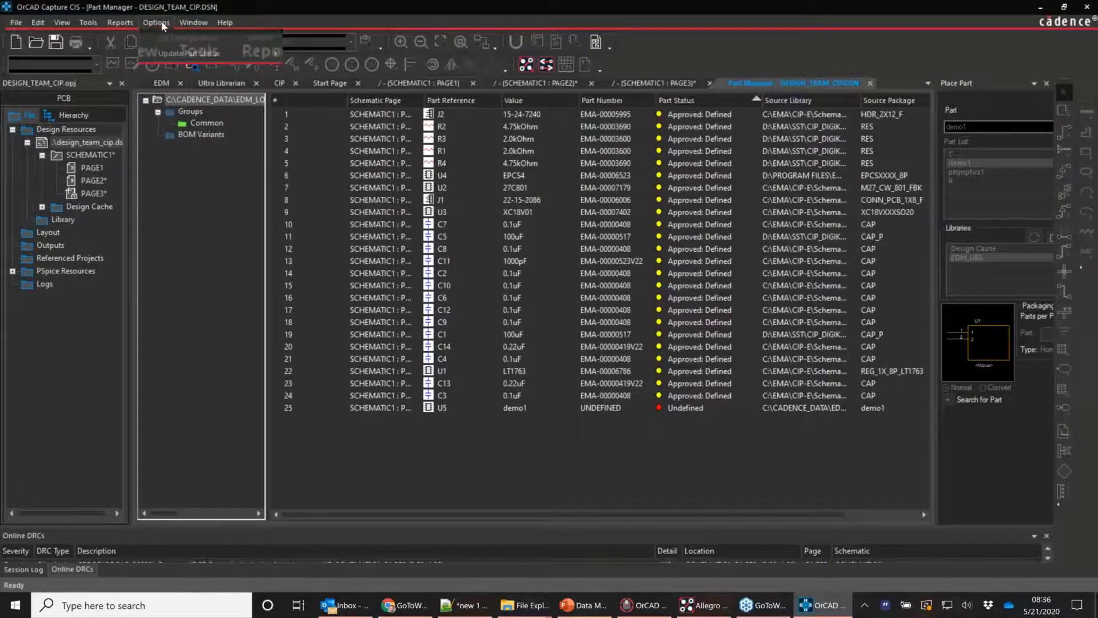
mouse_move(168, 54)
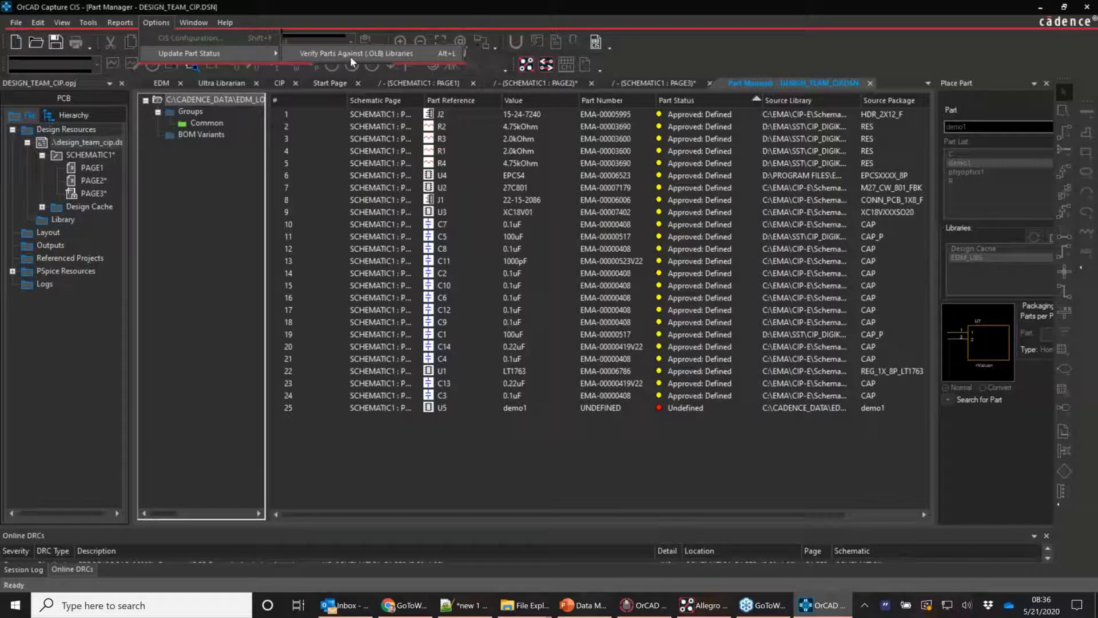
Verify parts against the .OLB libraries, answering No to the C3 instance property updates
click(350, 57)
click(156, 23)
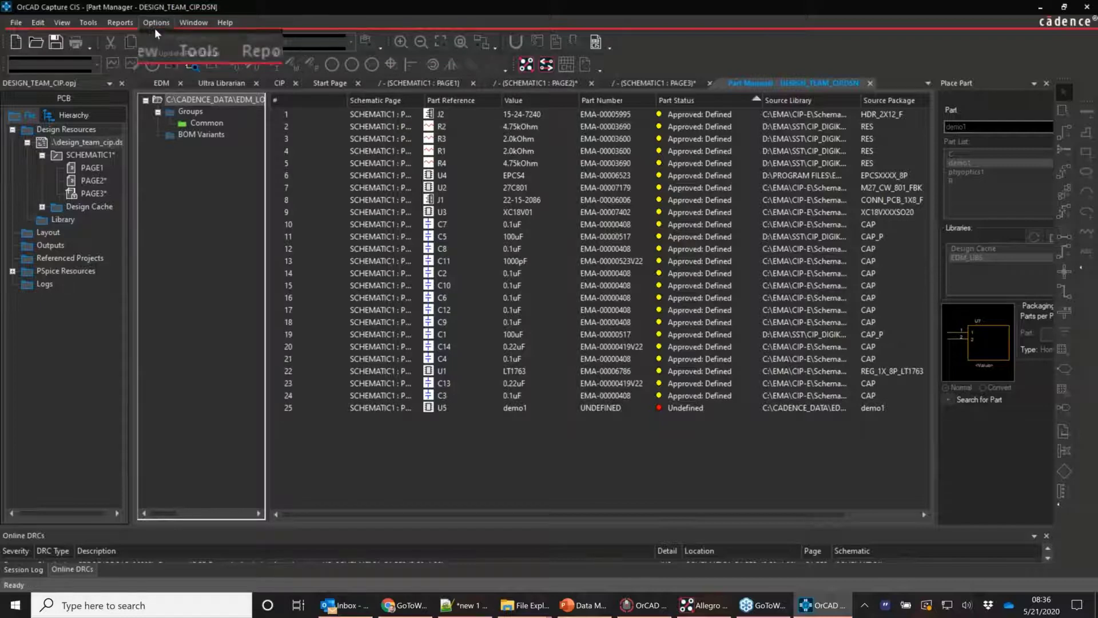
mouse_move(257, 53)
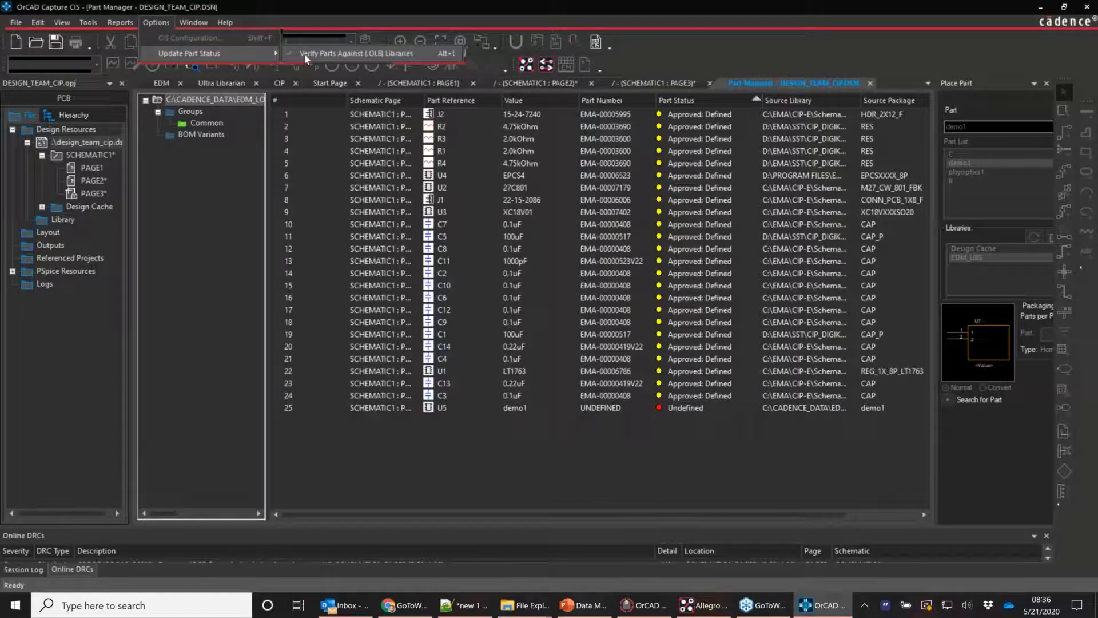
click(488, 250)
right_click(488, 250)
click(498, 304)
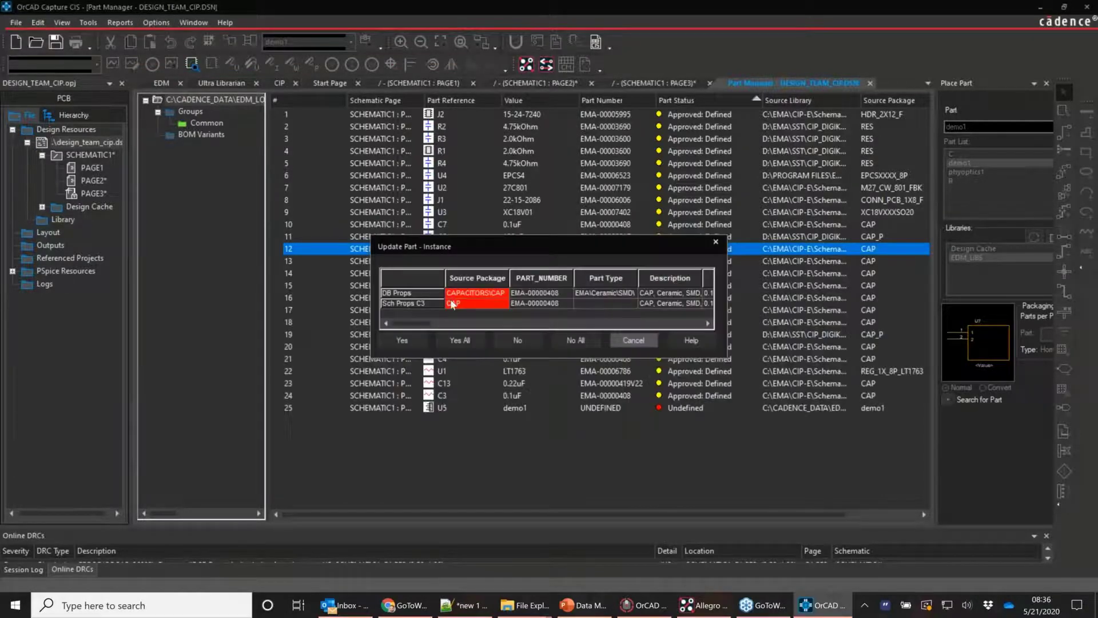
click(512, 342)
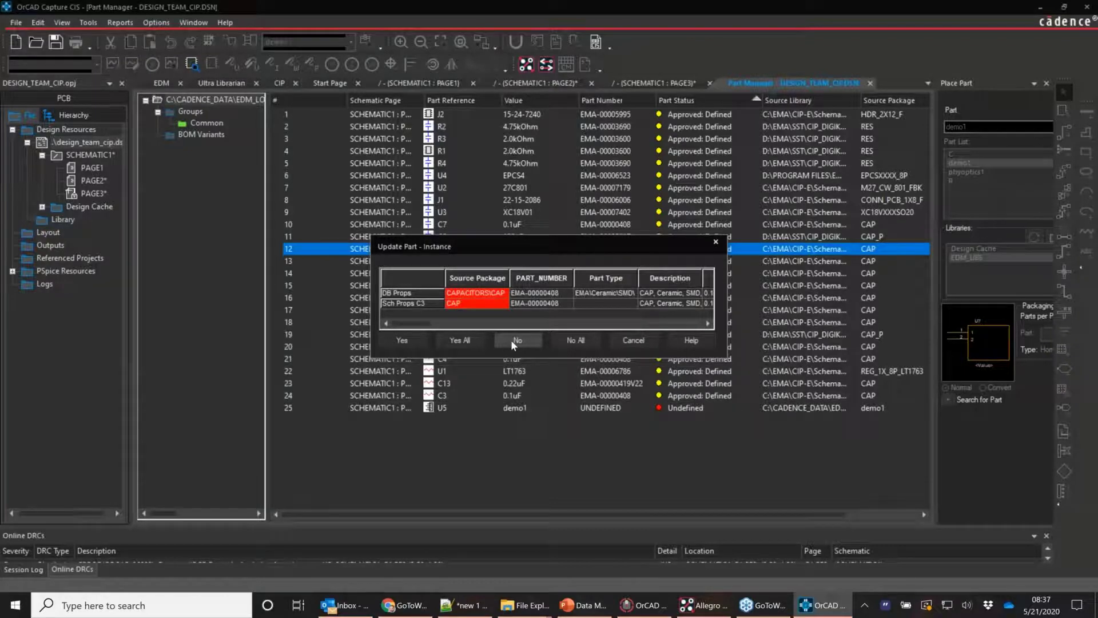
click(534, 344)
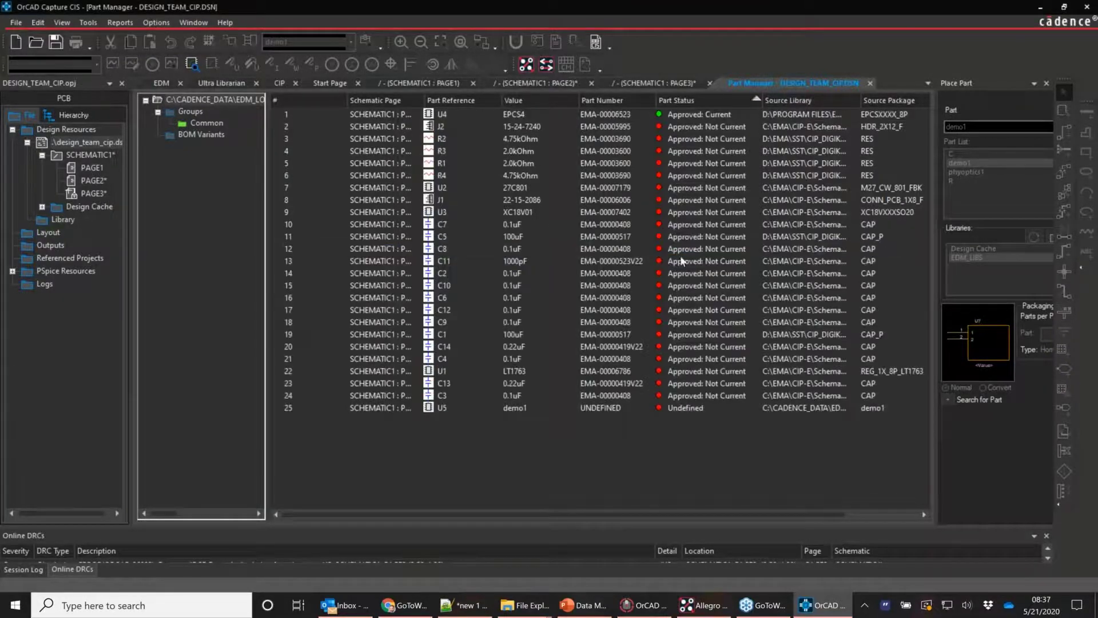
Run Update All Part Status from the U3 row so parts become Approved: Current
click(718, 129)
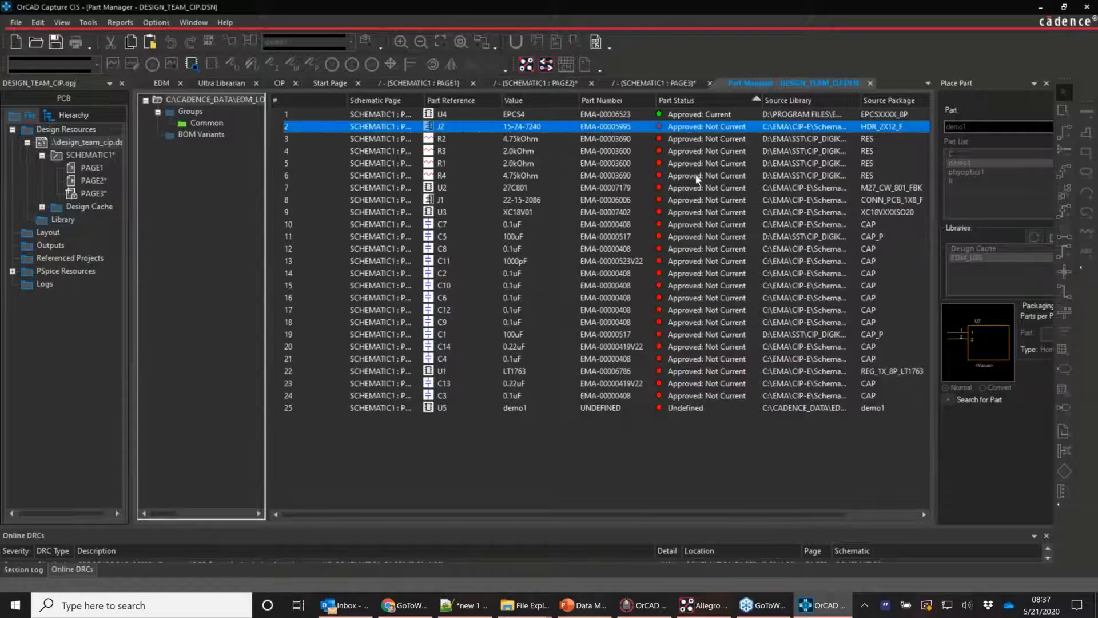
click(694, 397)
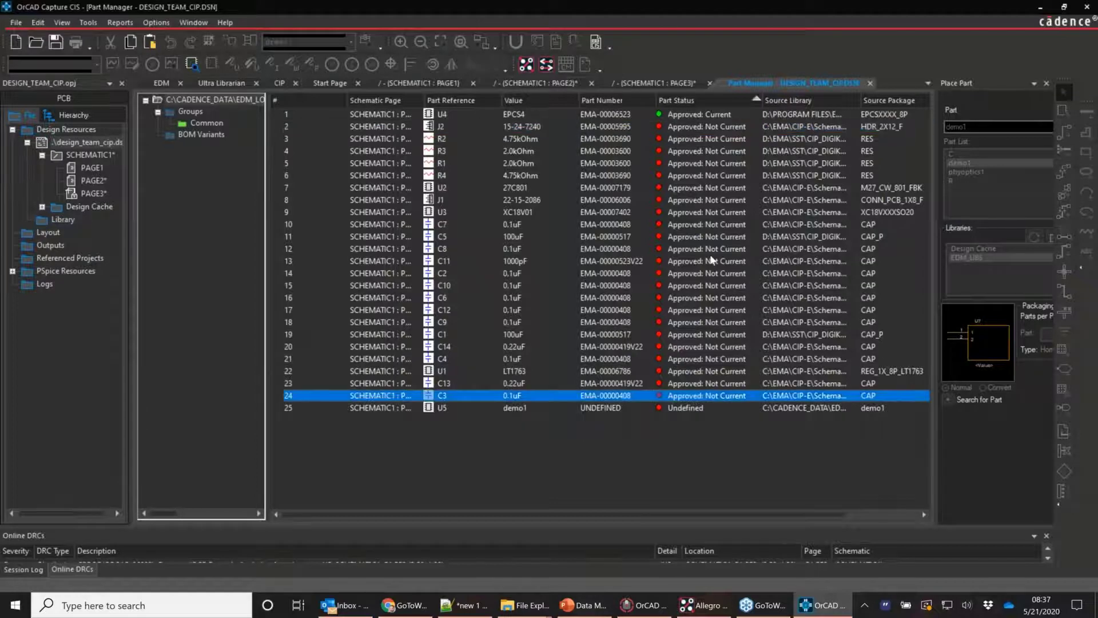
click(155, 23)
mouse_move(240, 53)
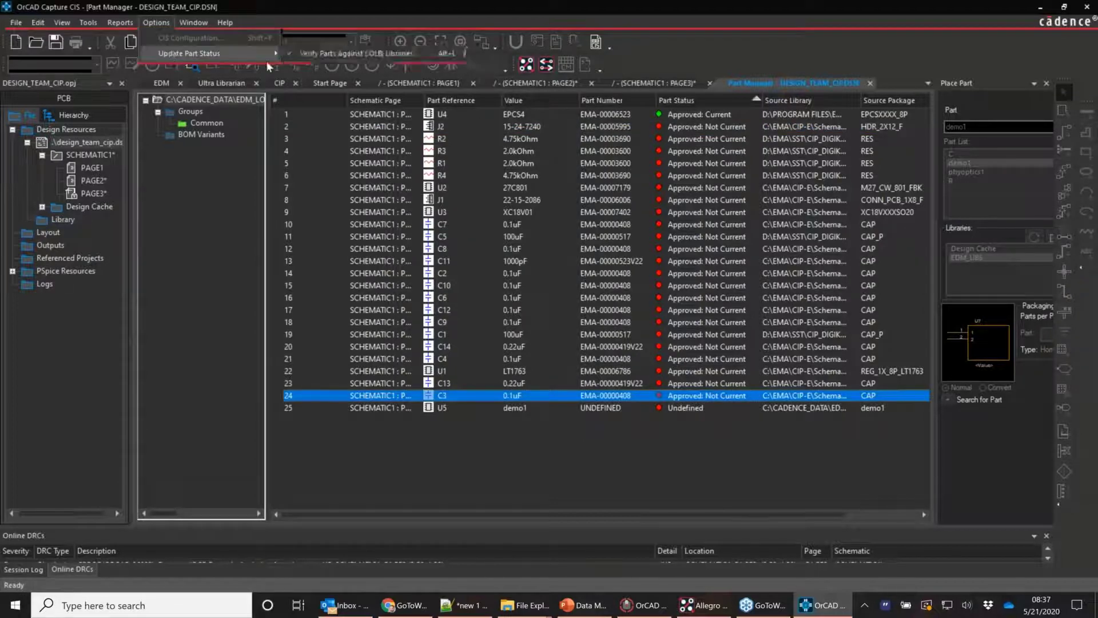
click(324, 54)
click(489, 215)
right_click(488, 214)
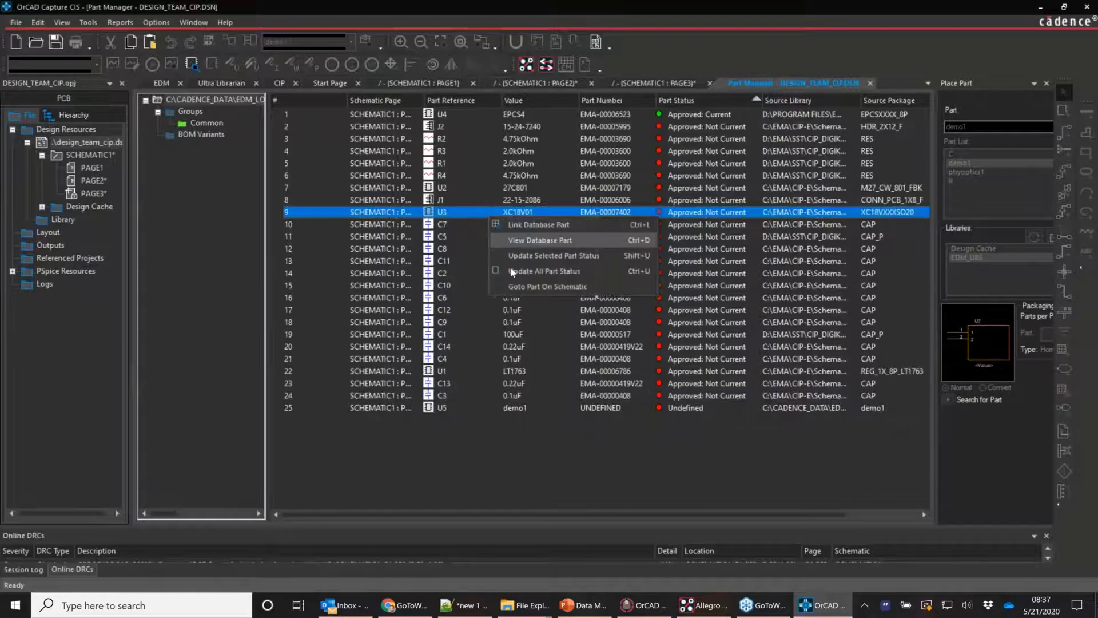
click(512, 272)
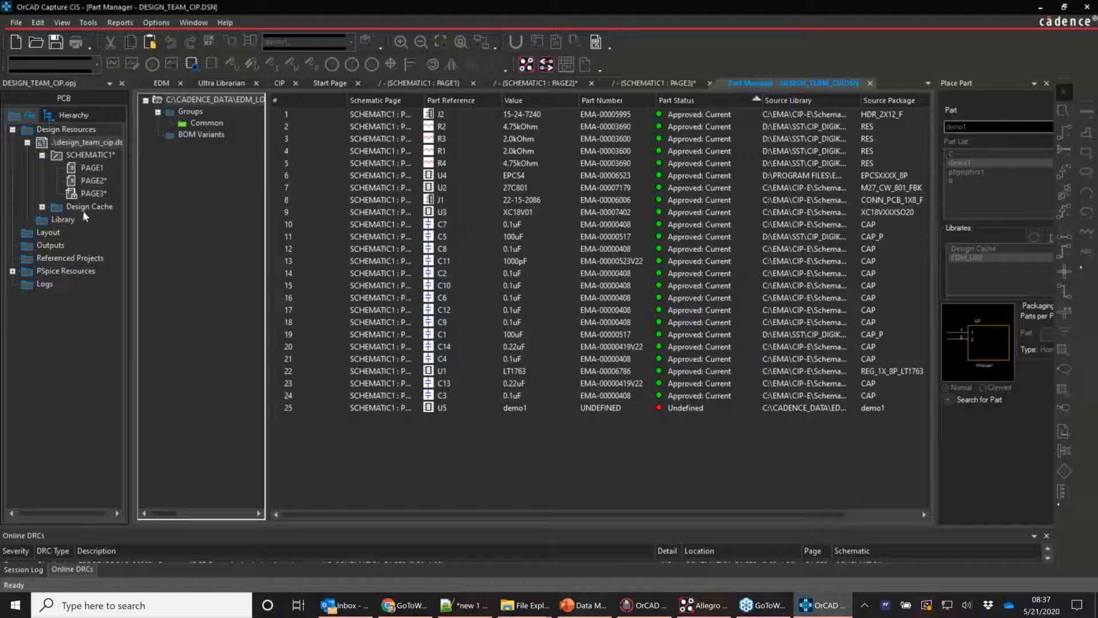
Select every Design Cache part from CAP down and update the cache from their libraries
click(42, 206)
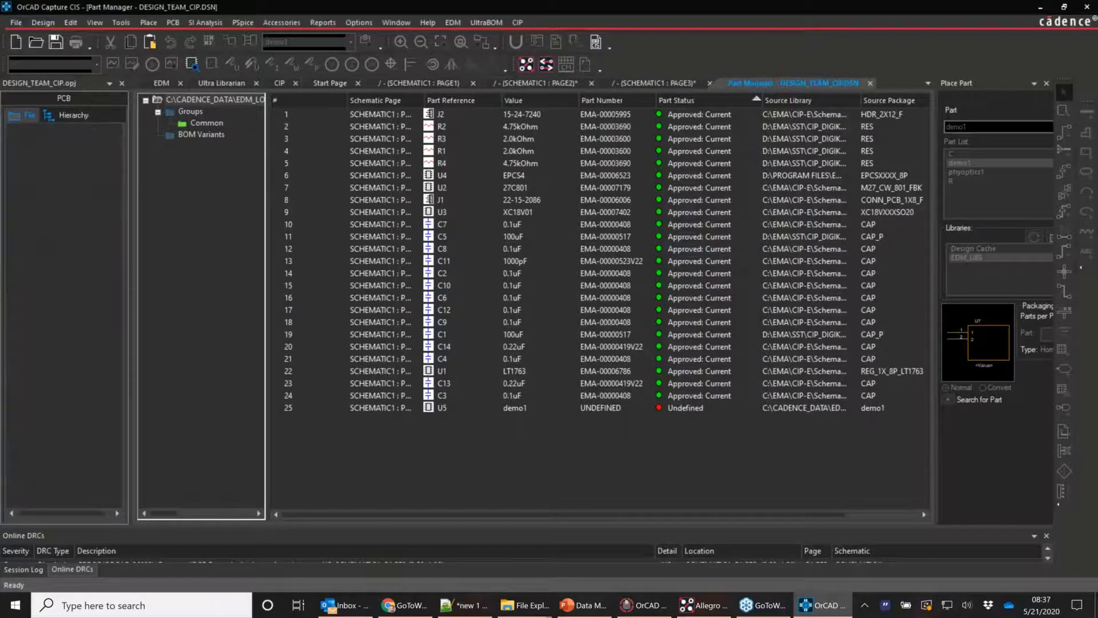
click(86, 221)
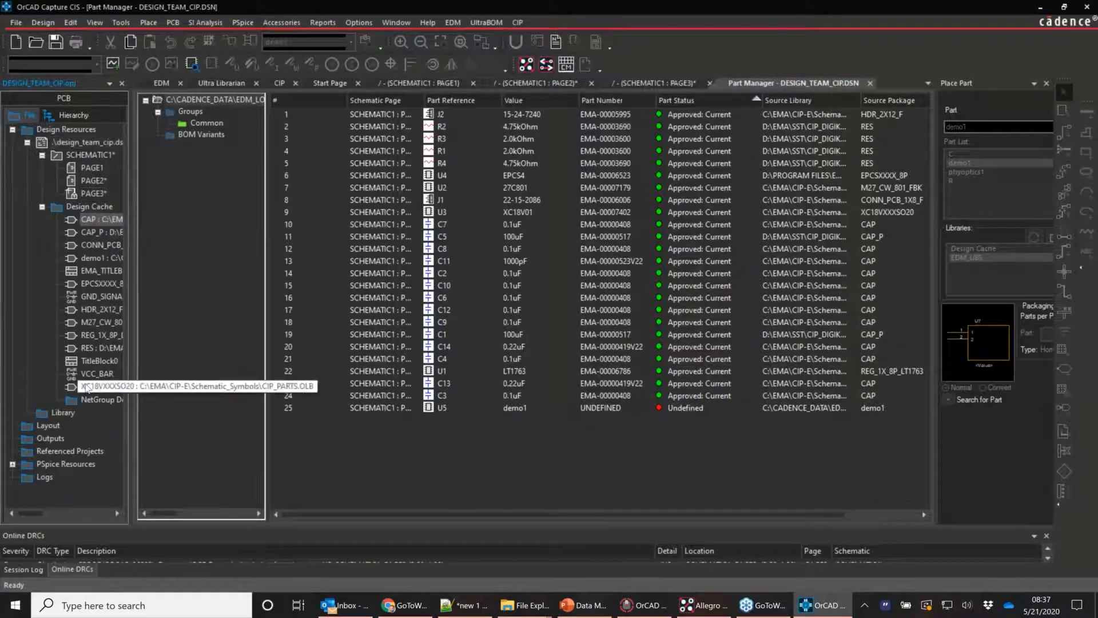
shift+click(94, 387)
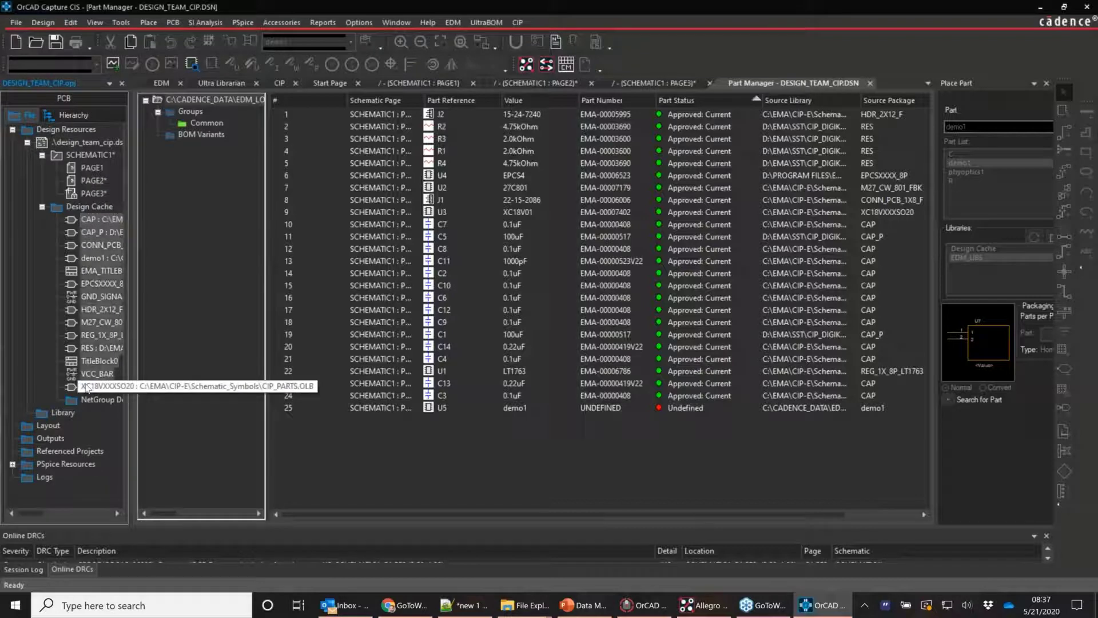
right_click(105, 300)
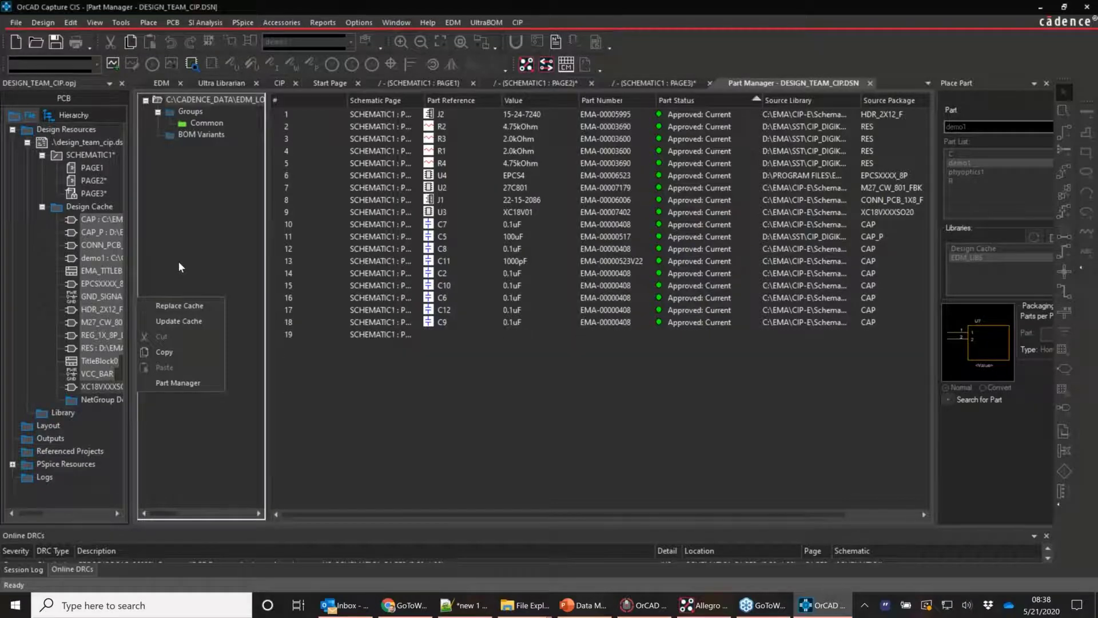
click(177, 260)
mouse_move(714, 614)
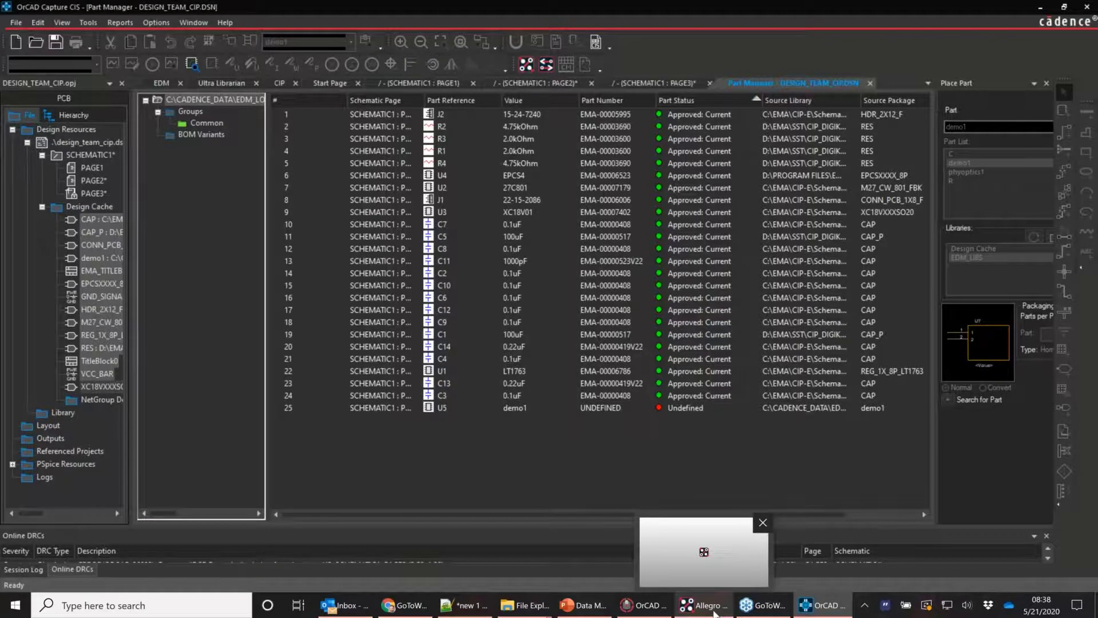
Review the PCB_Footprints library's Footprint folder in EDM, scrolling across to the Status and Version columns
click(648, 530)
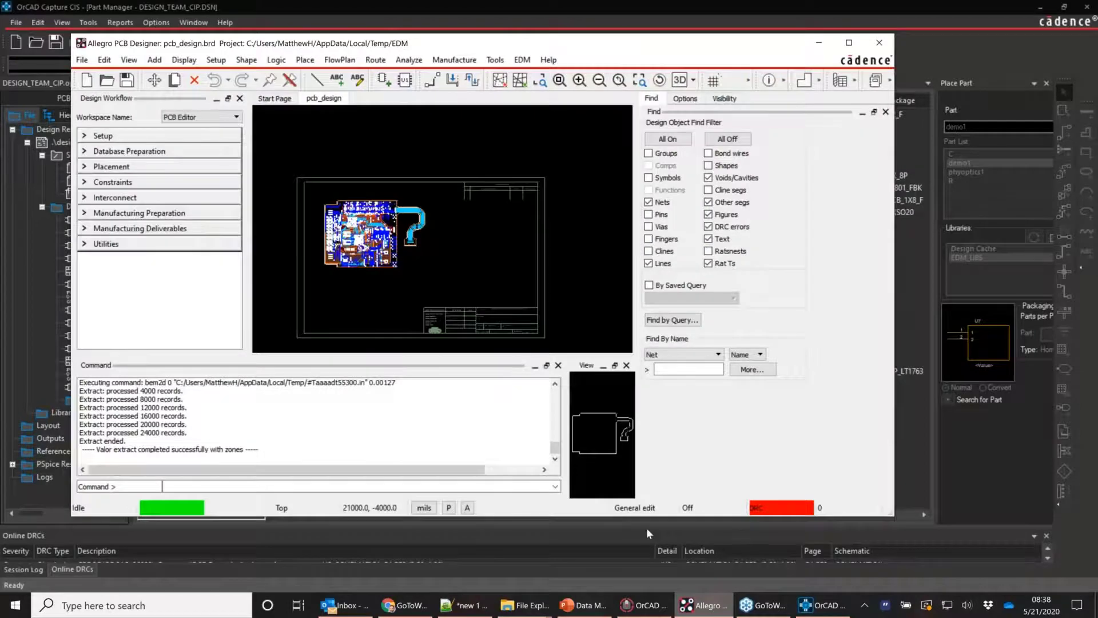
click(644, 604)
click(84, 204)
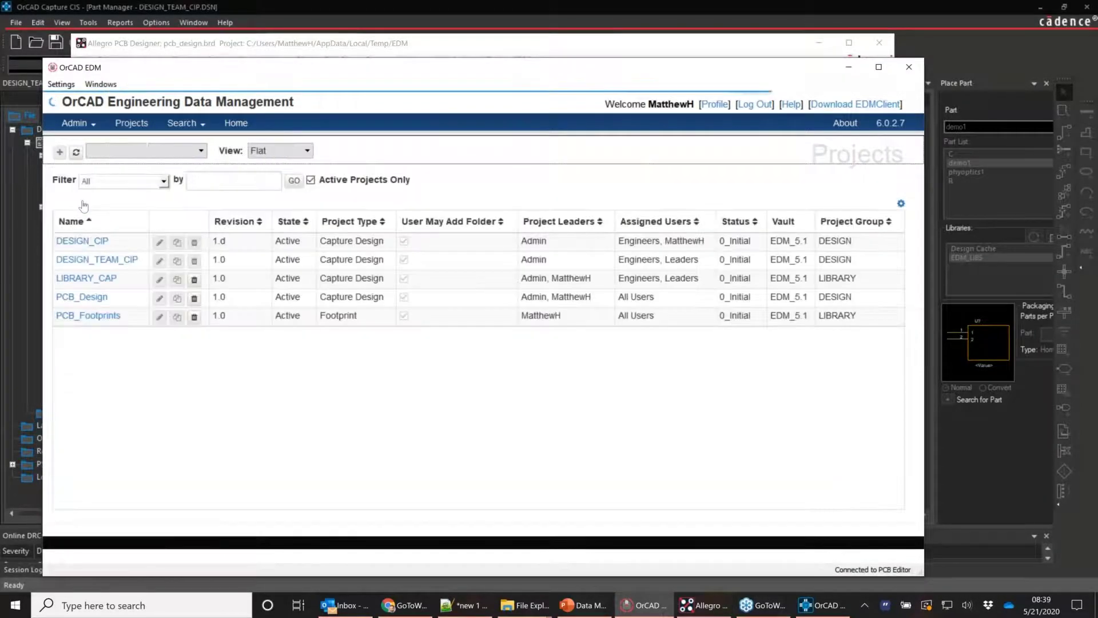
click(88, 316)
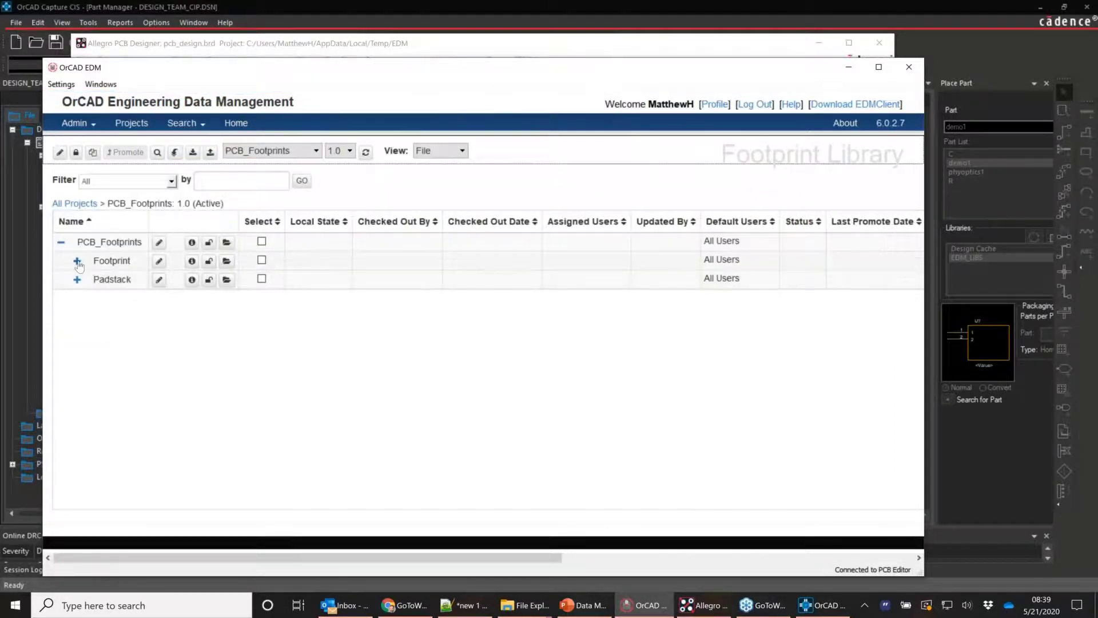
click(78, 261)
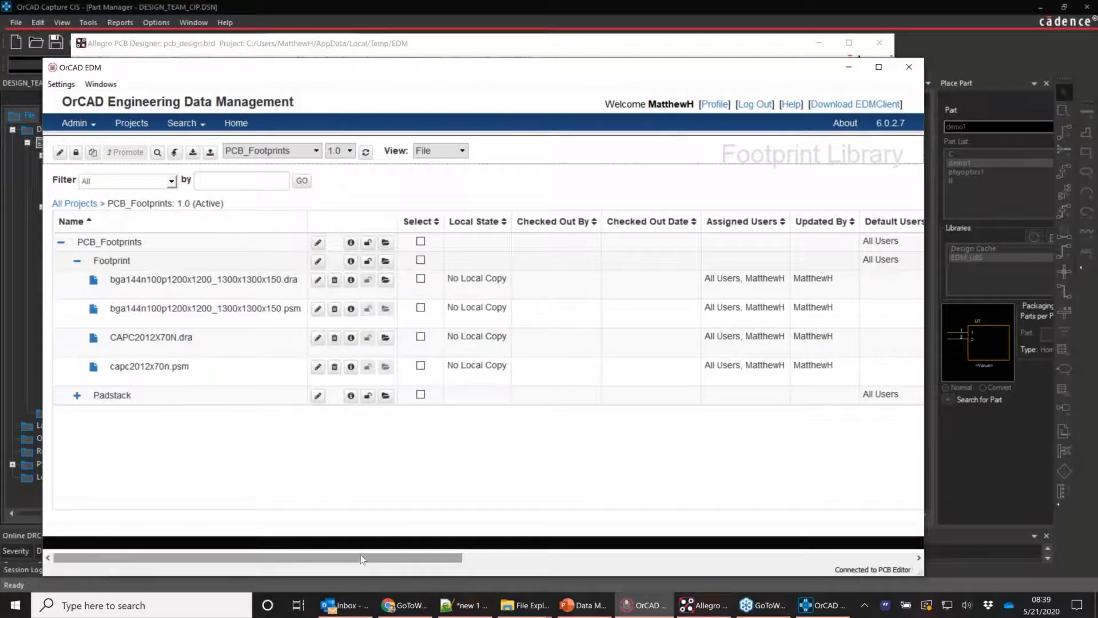
drag(361, 557, 812, 576)
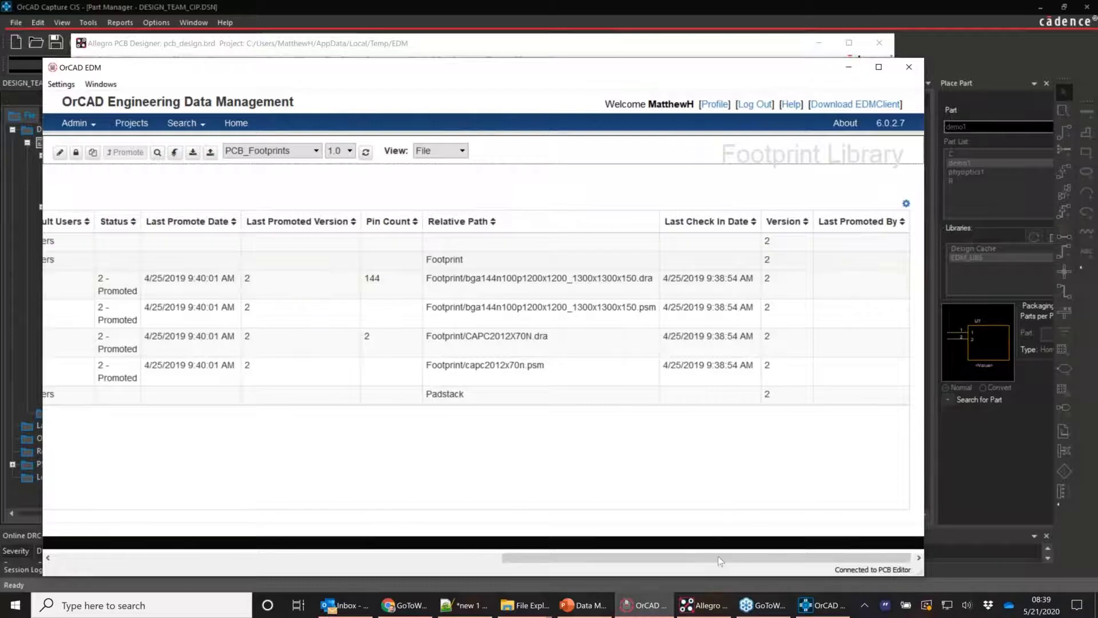
drag(614, 559, 209, 553)
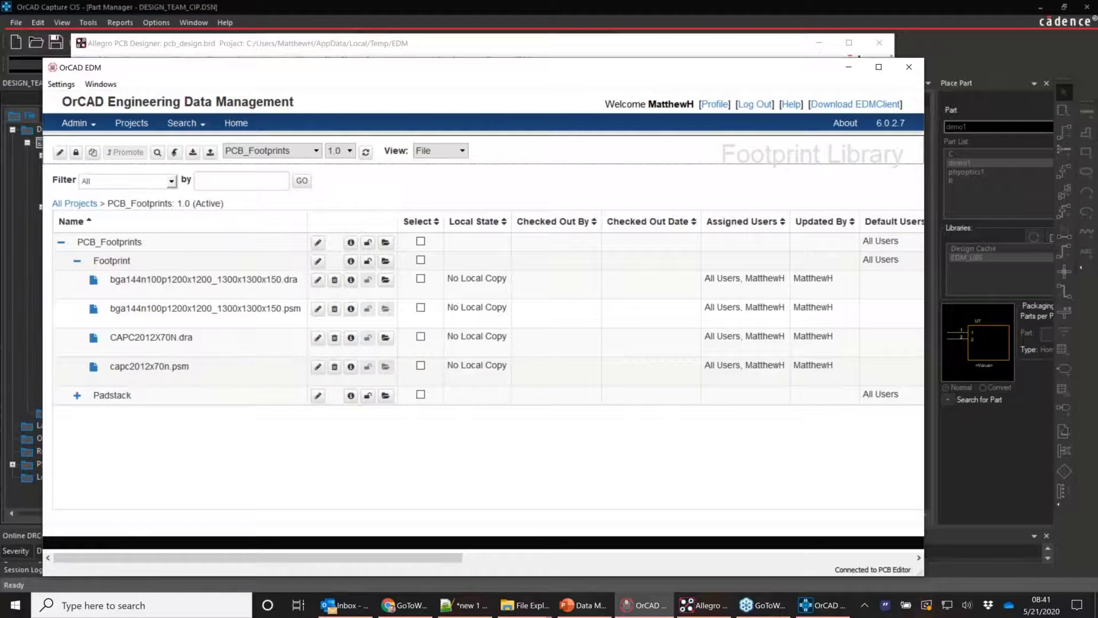
Start Package for Release on the PCB_Design 1.0 project with board pcb_design.brd
click(649, 607)
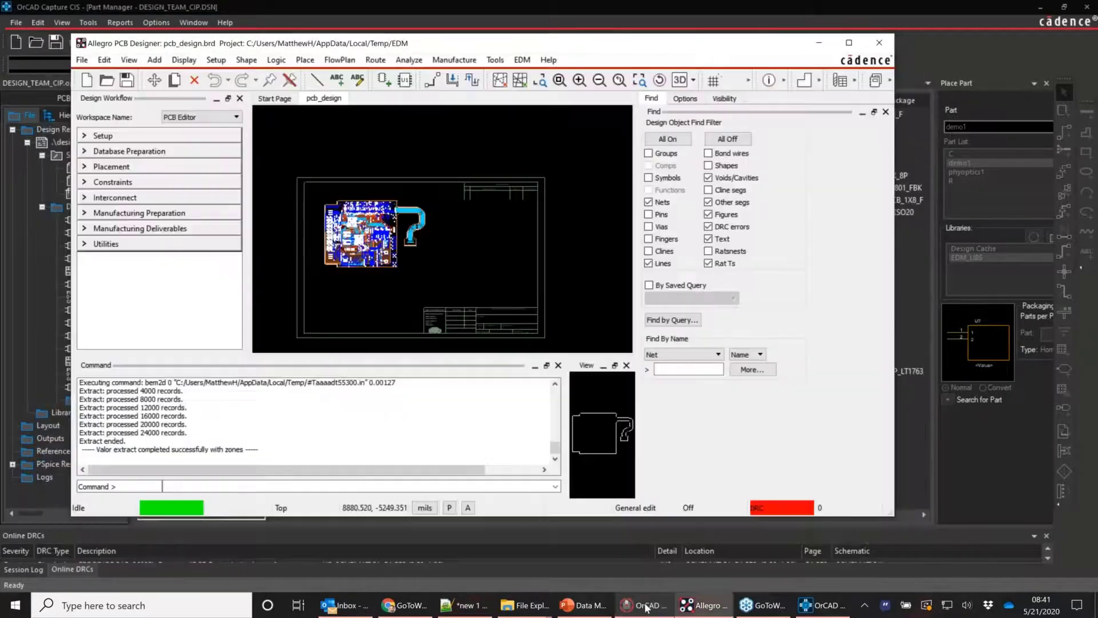
click(646, 608)
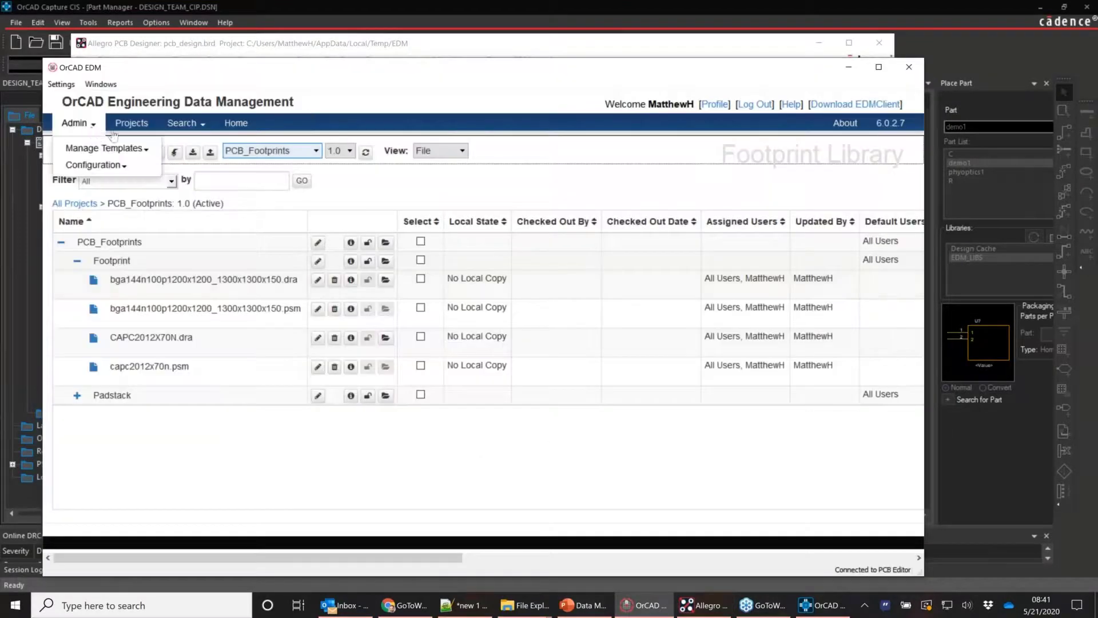
click(131, 123)
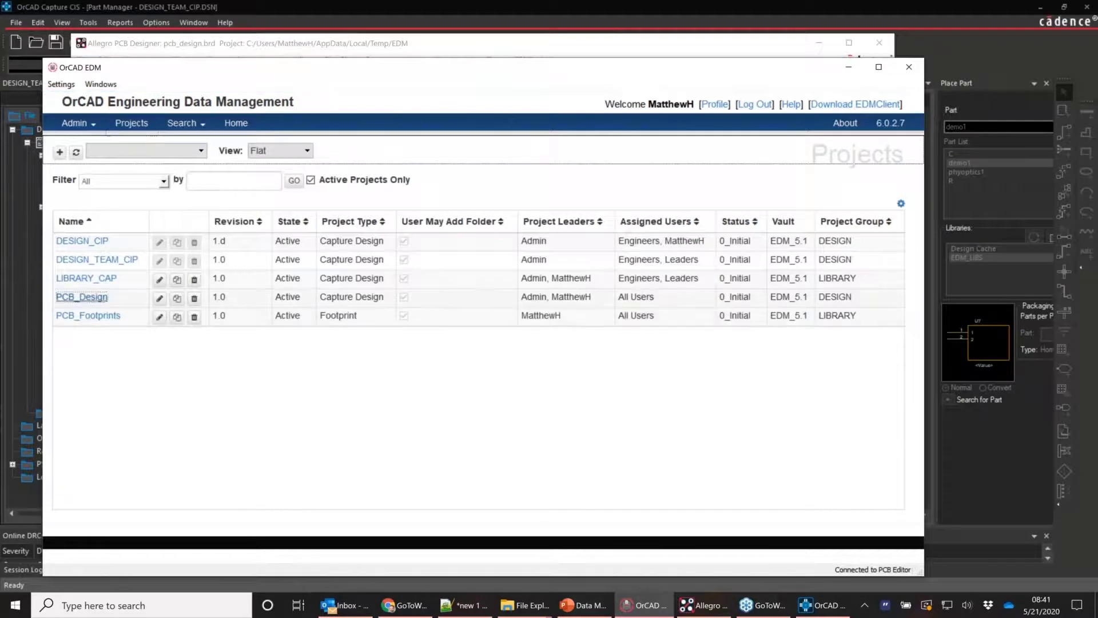
click(81, 297)
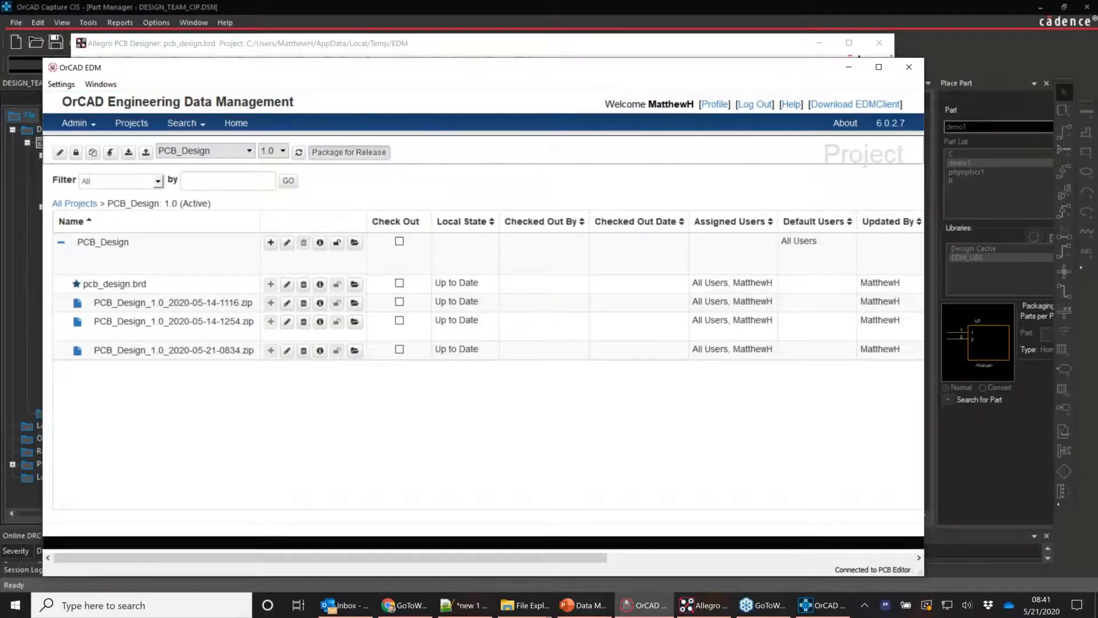
click(360, 154)
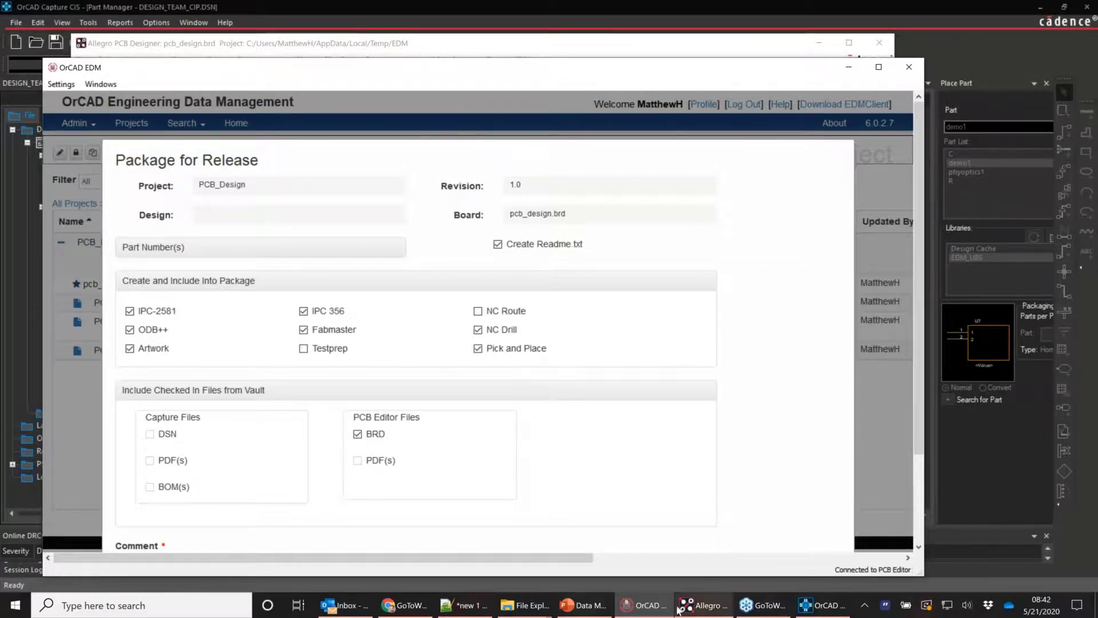
Open Capture's EDM tab listing five active projects, and recheck the release form in EDM
click(810, 607)
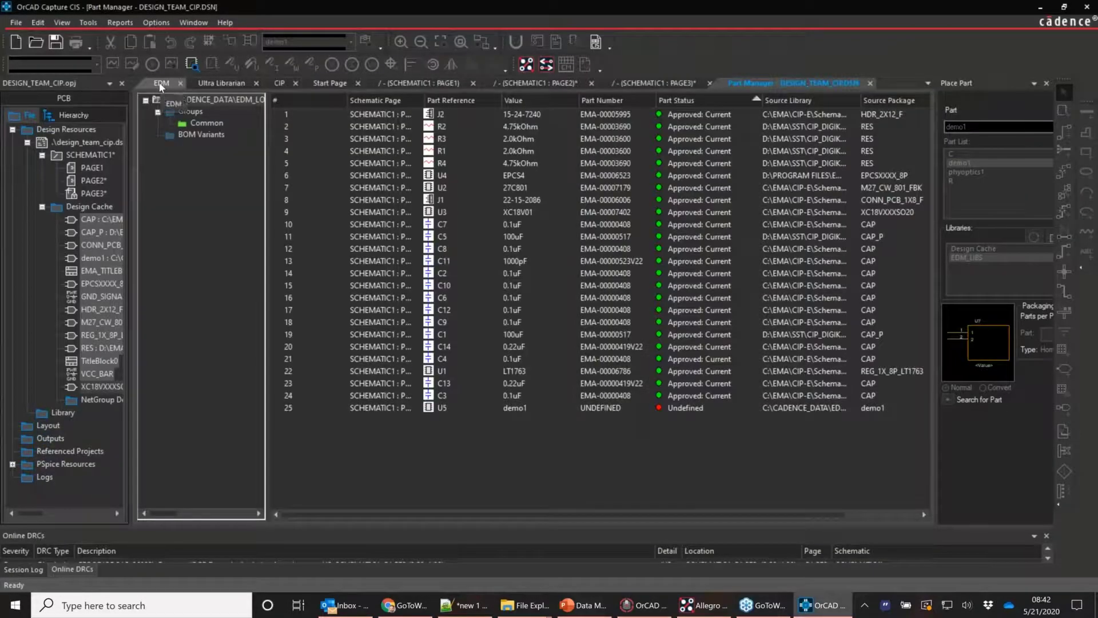
click(161, 84)
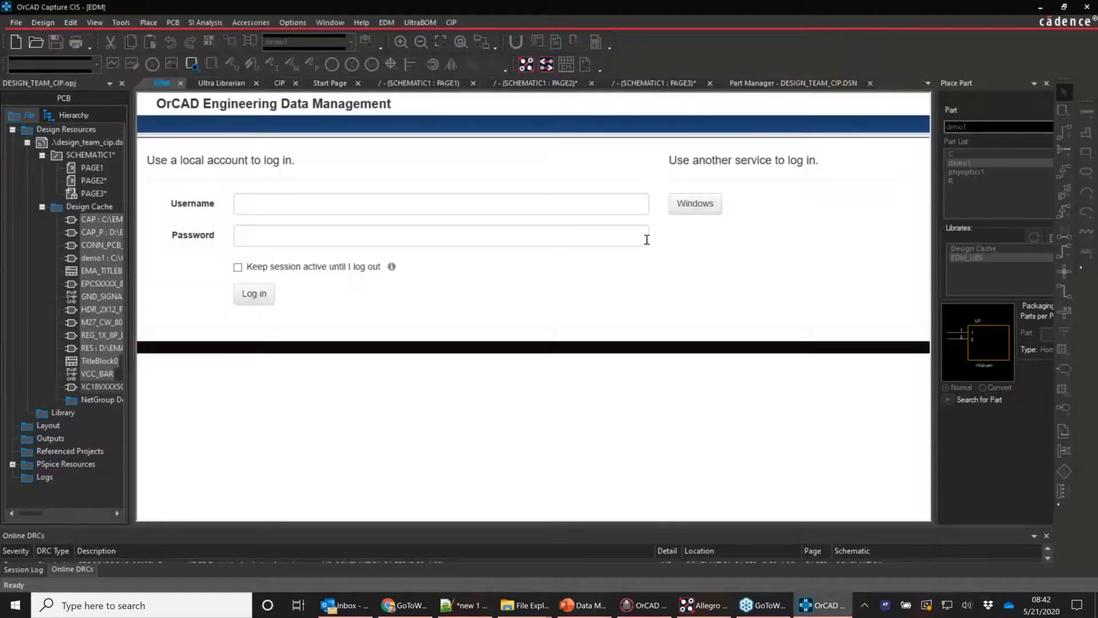
click(648, 611)
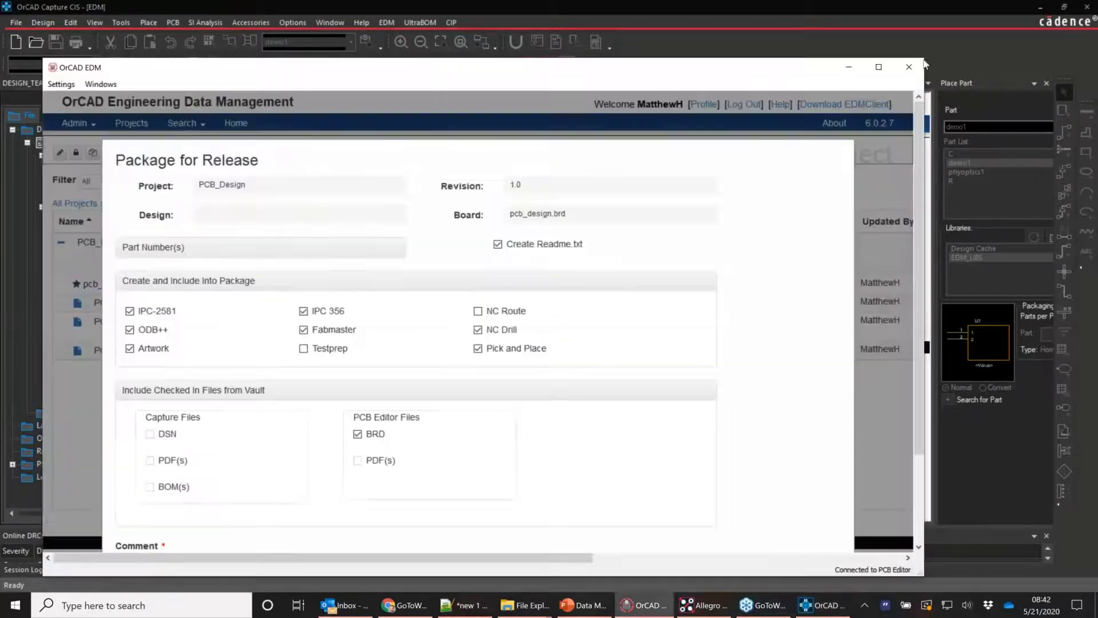
scroll(778, 228, down, 3)
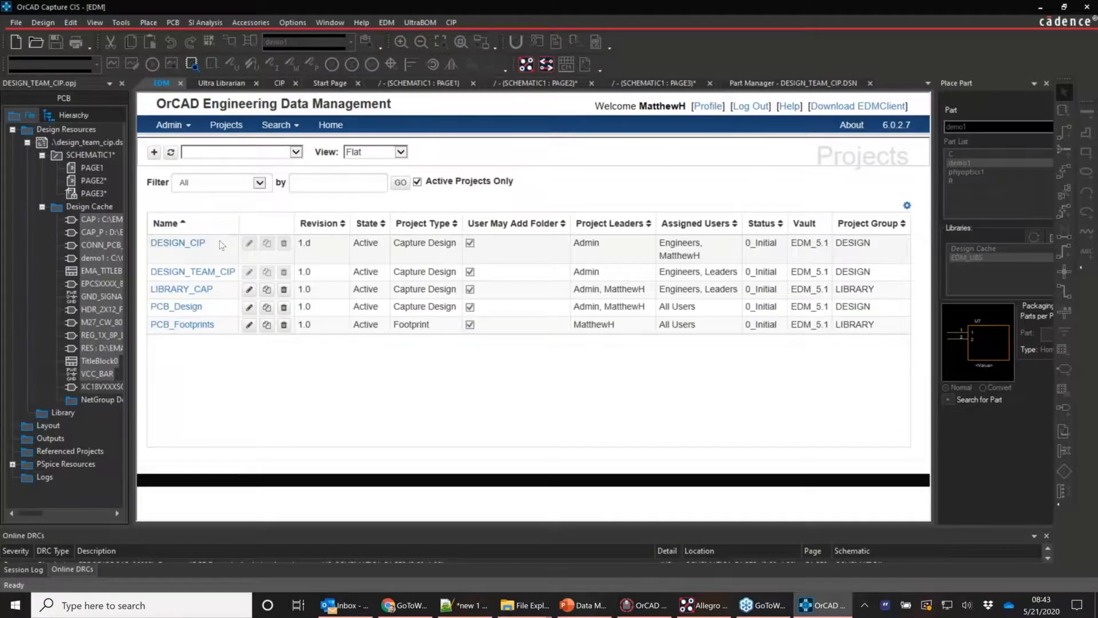
Open DESIGN_CIP.xlsx from the BOM folder of the DESIGN_CIP project
click(183, 243)
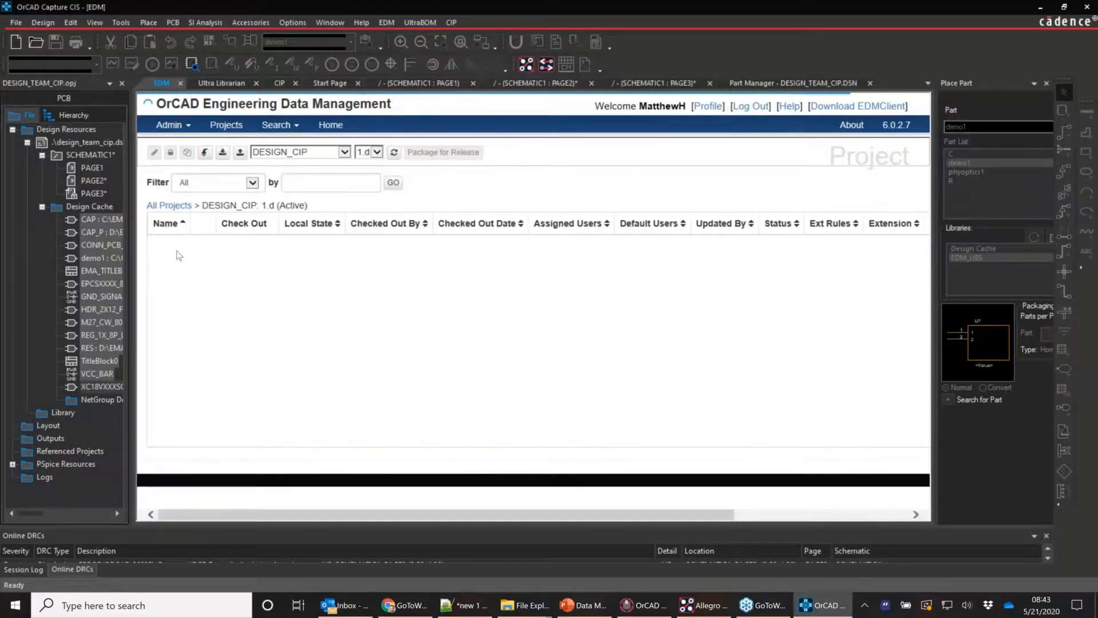
click(172, 274)
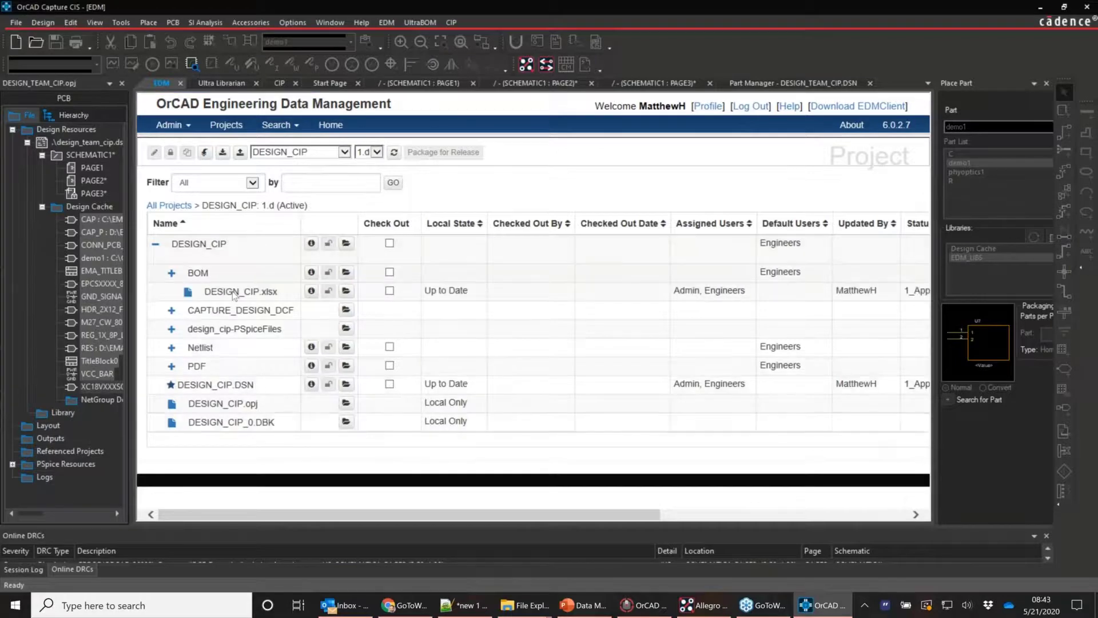
click(346, 292)
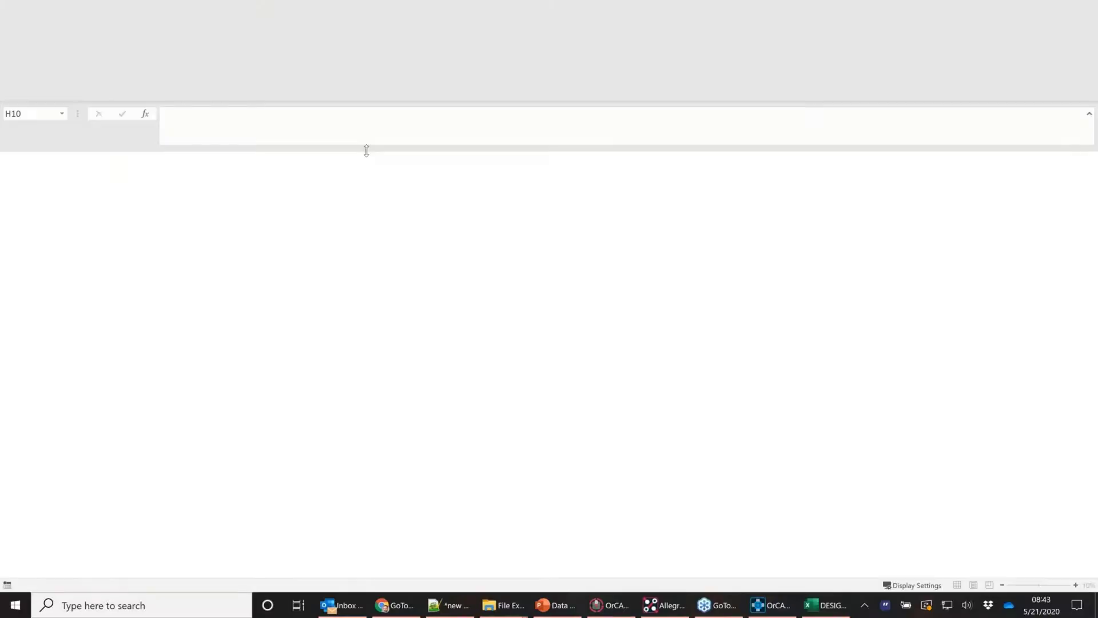
Check revision 1.d in cell J3 of the BOM sheet, then minimize Excel
click(865, 187)
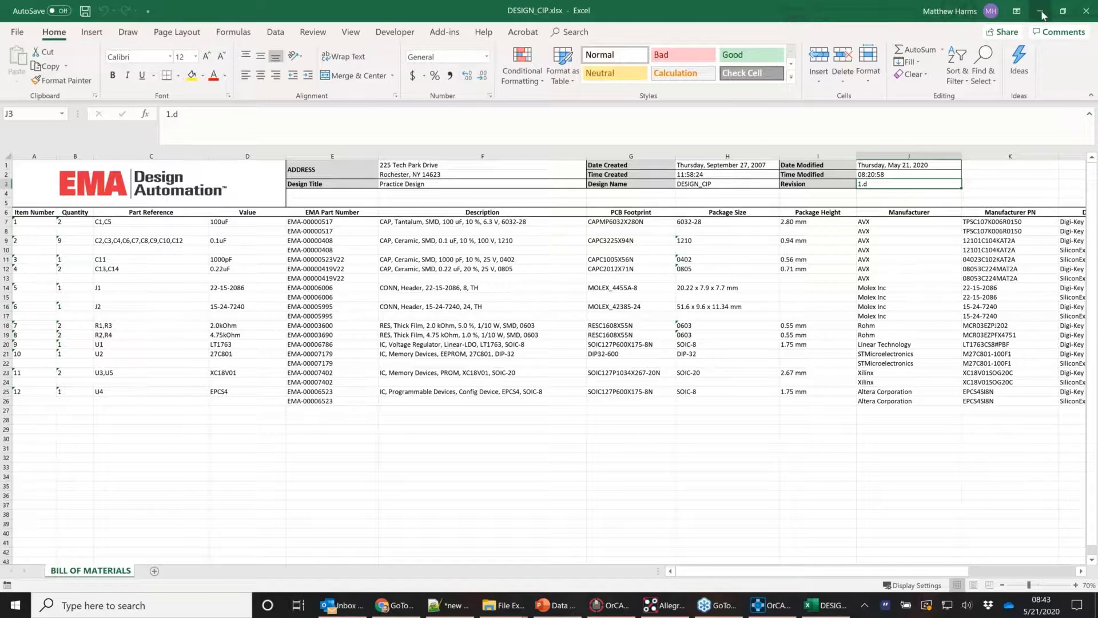
click(1042, 11)
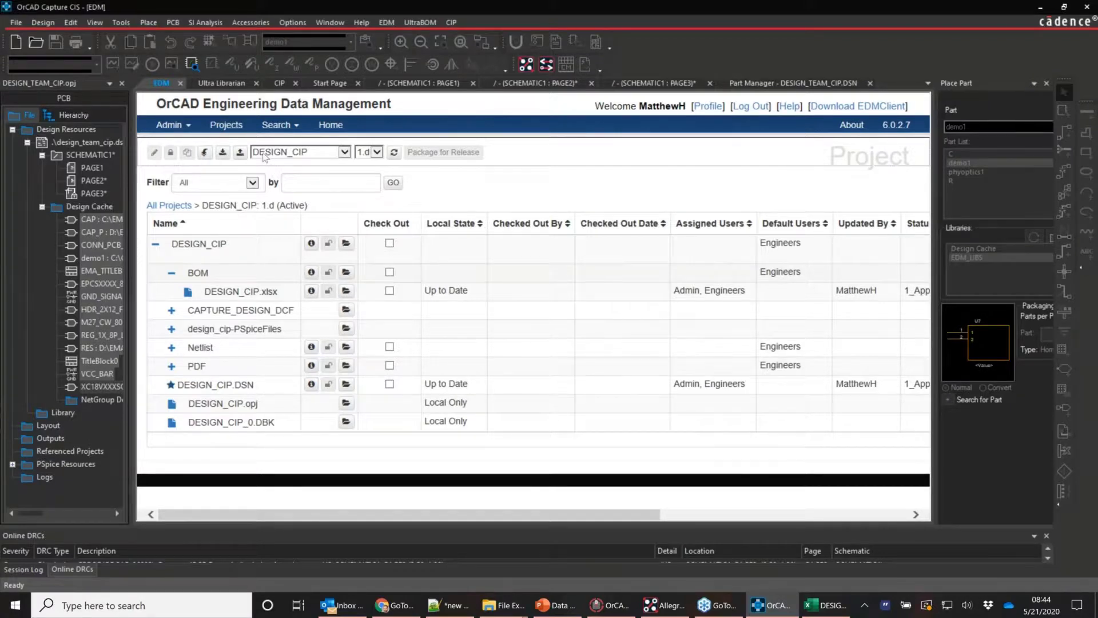
Log in to the Component Information Portal with the Admin username and its password
click(278, 85)
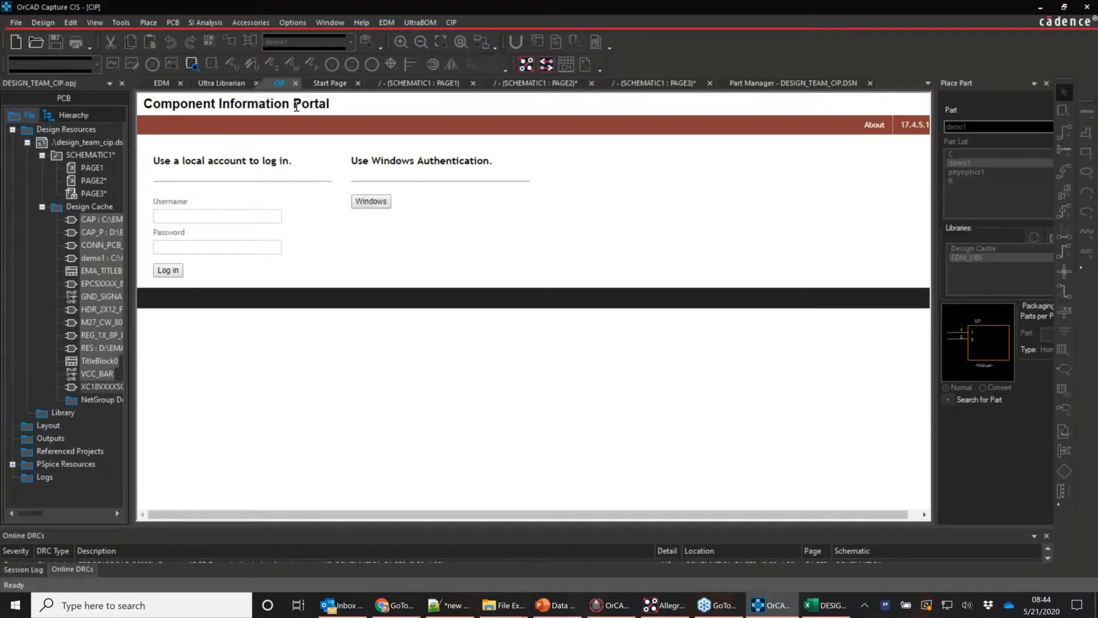
click(162, 84)
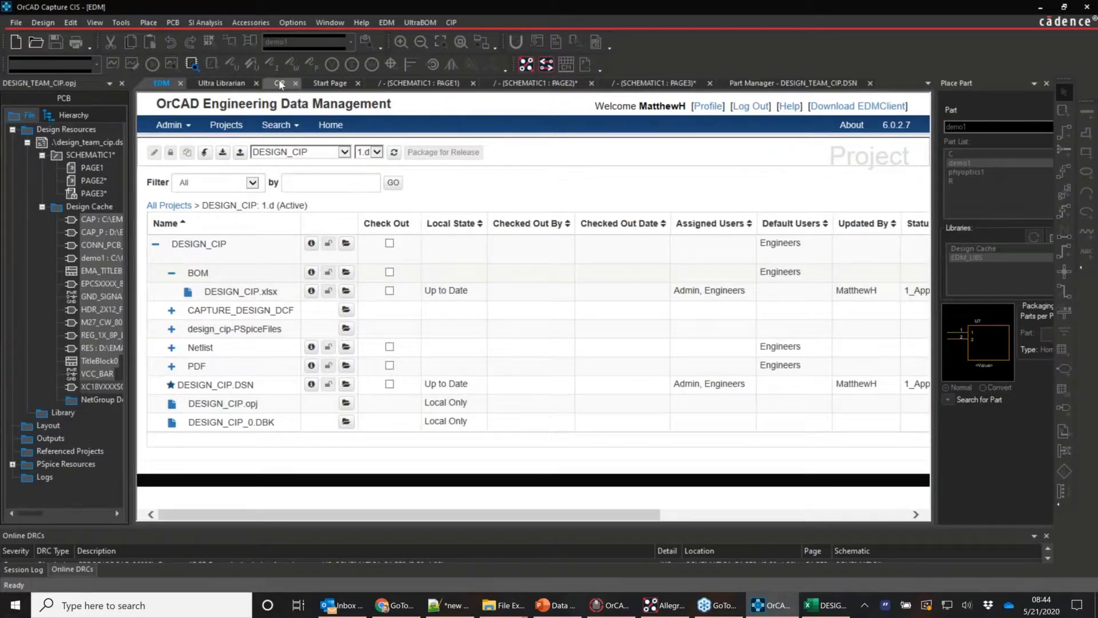
click(279, 84)
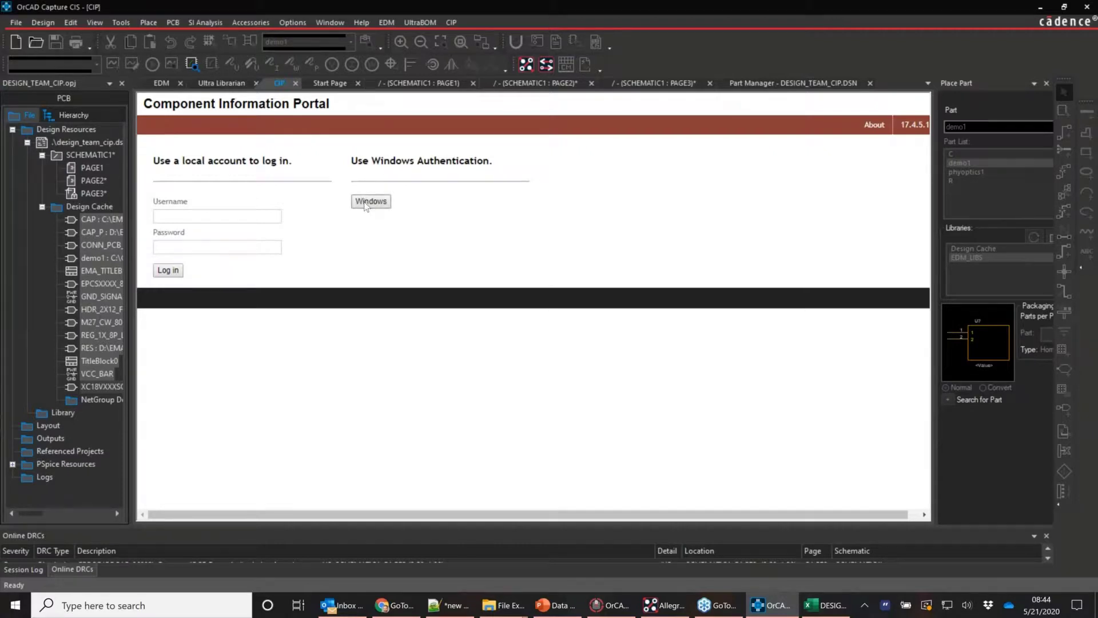
click(251, 216)
text(Admin)
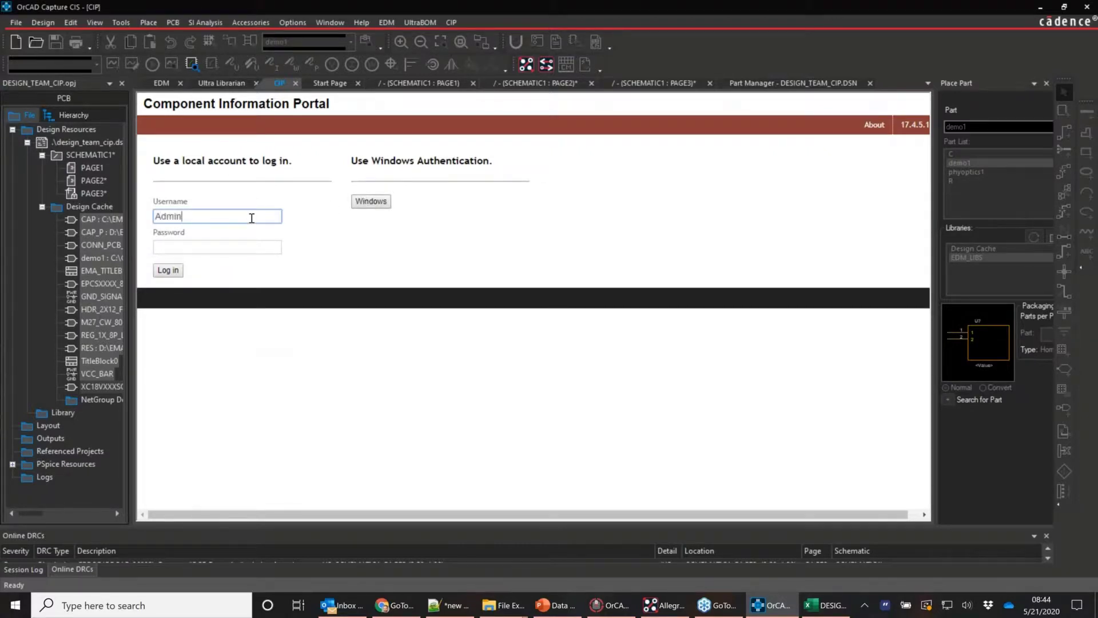
key(Tab)
text(admin)
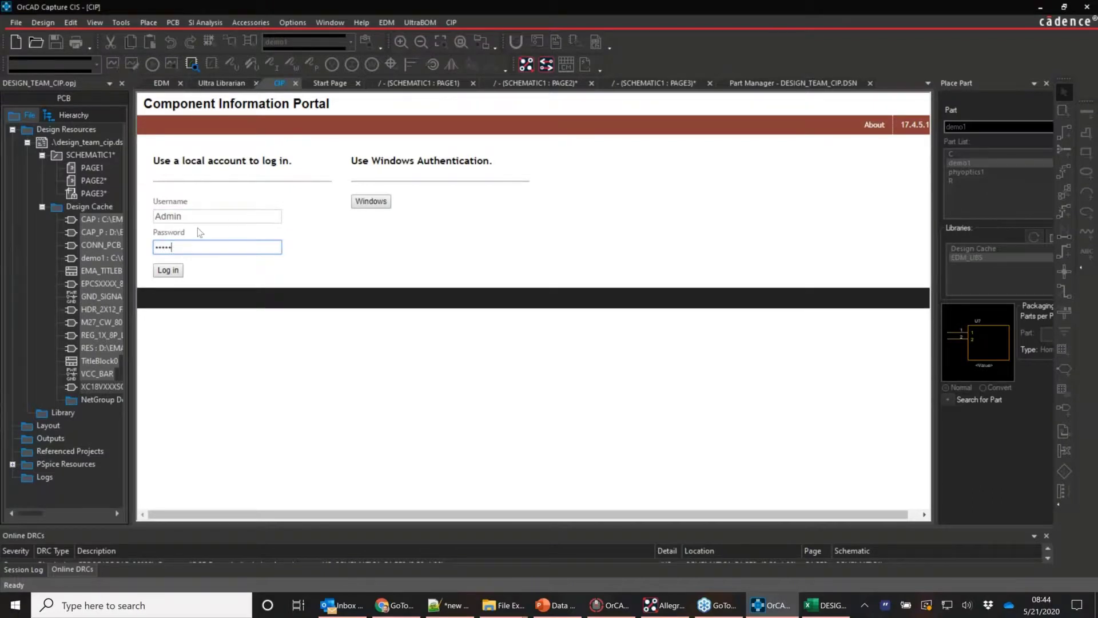
click(173, 274)
Accept the logged-in-elsewhere warning and review the four user accounts' roles under Admin > Users
key(Return)
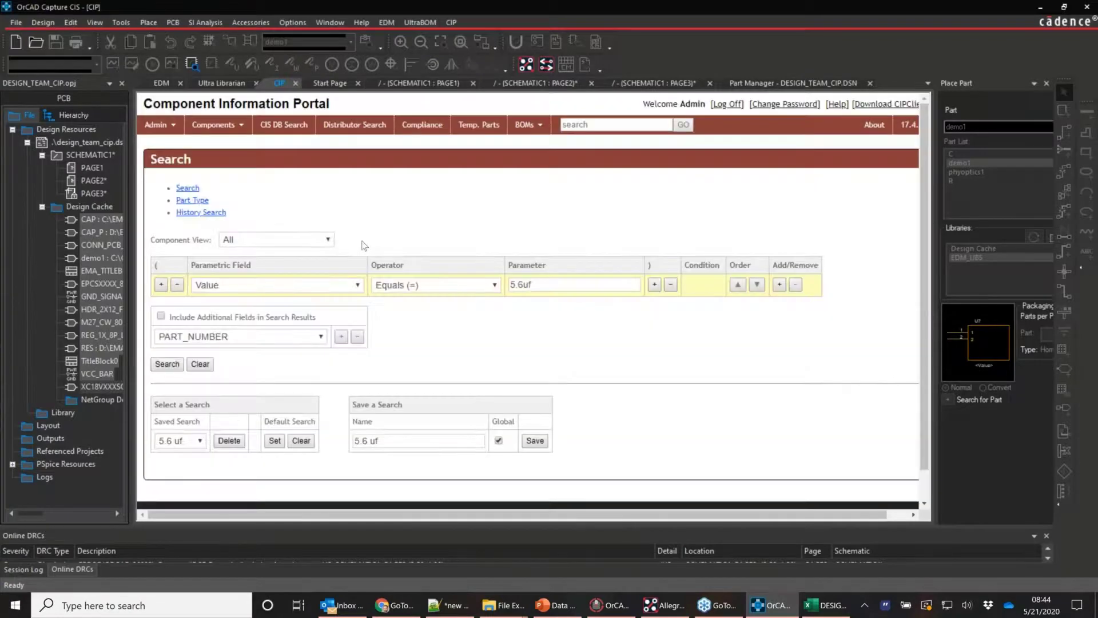
click(156, 124)
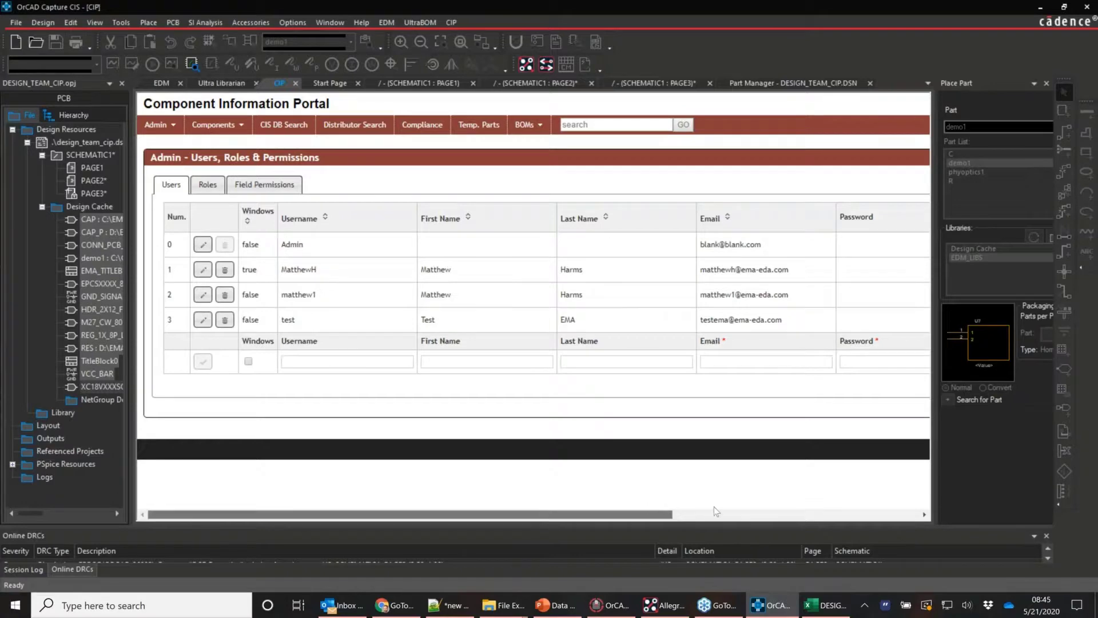
drag(713, 507, 816, 513)
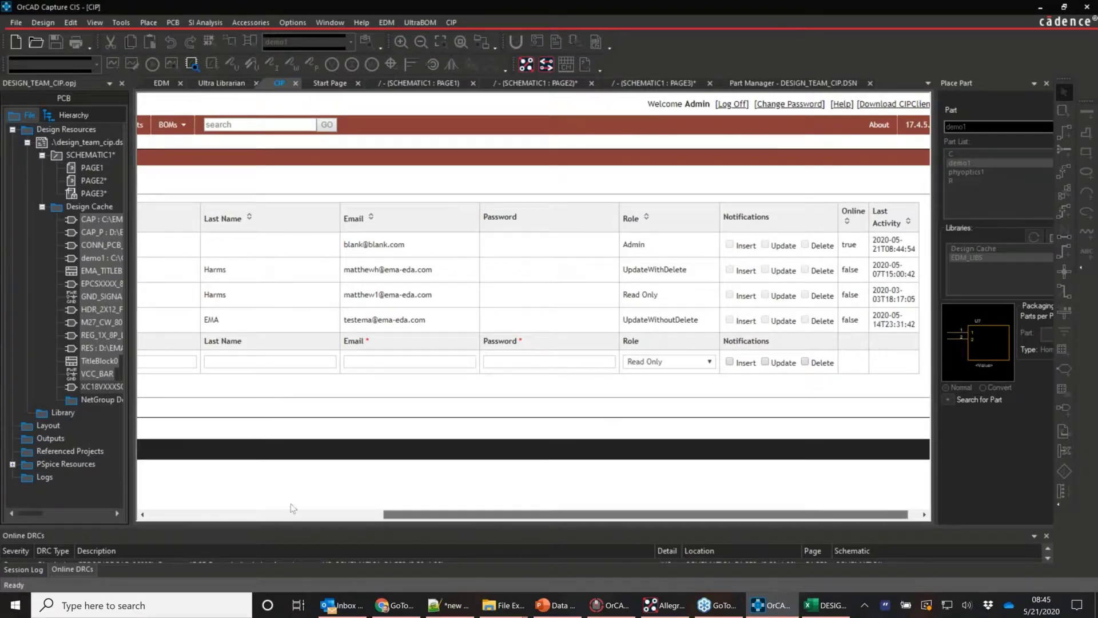
click(223, 505)
click(217, 124)
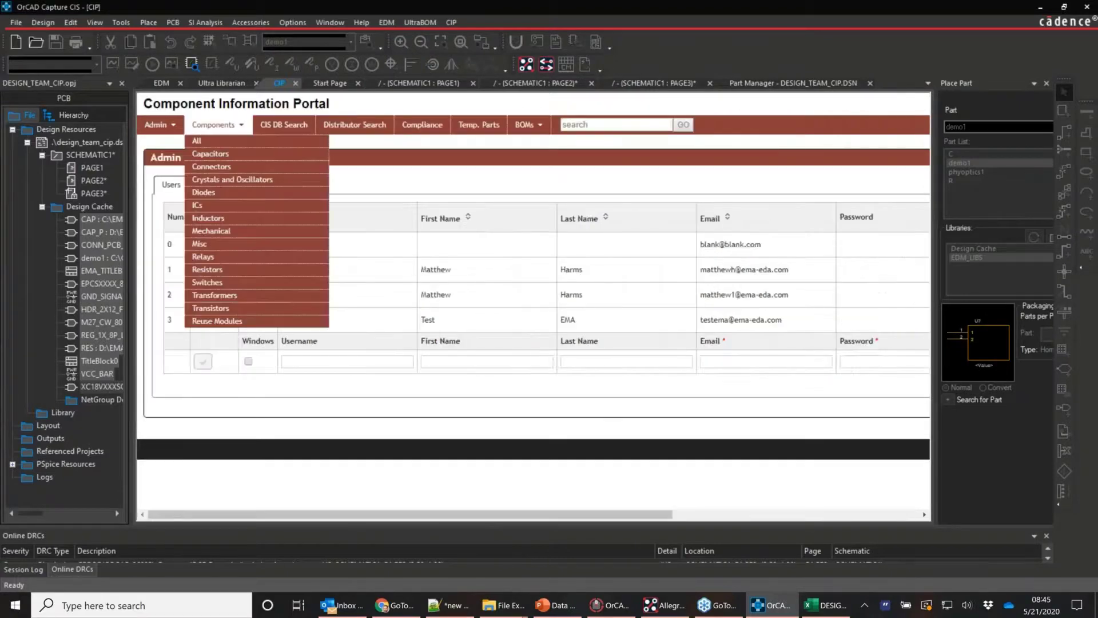
click(537, 180)
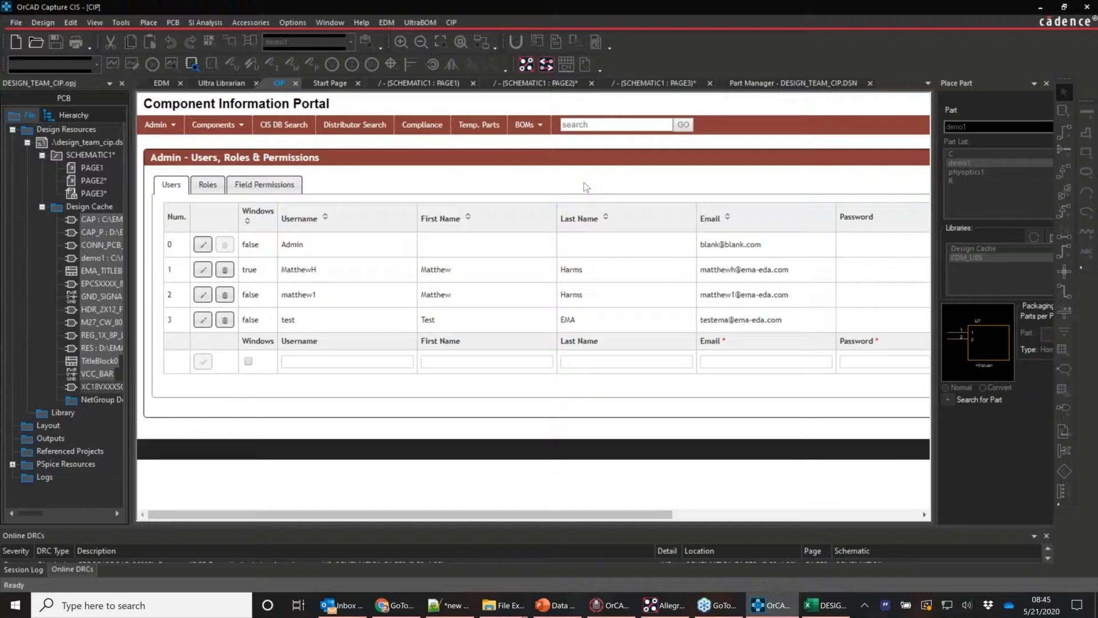
click(162, 84)
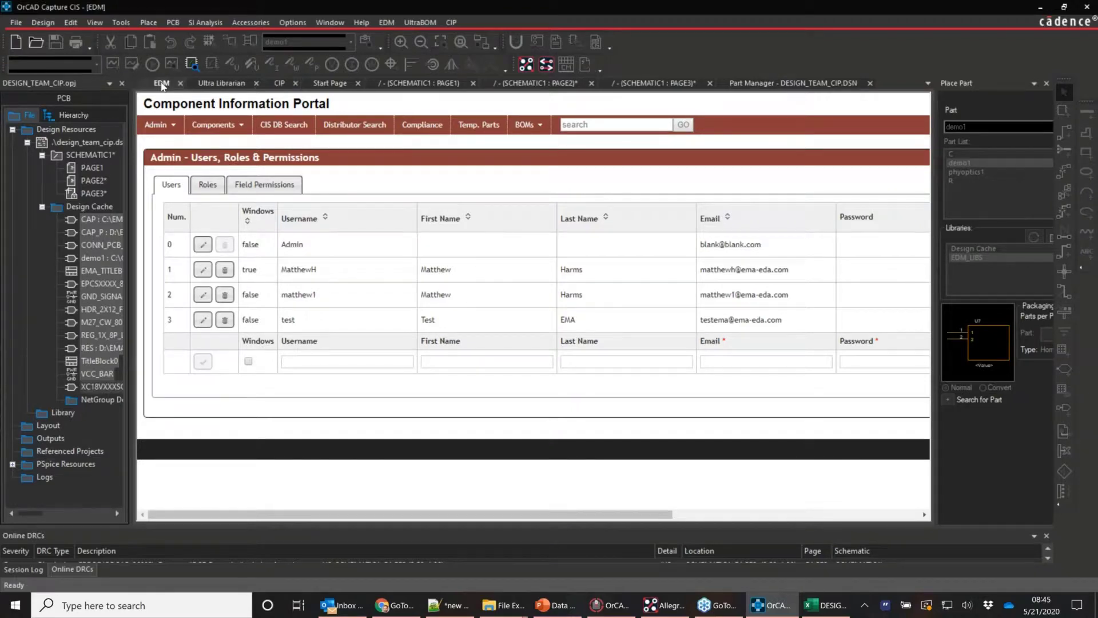